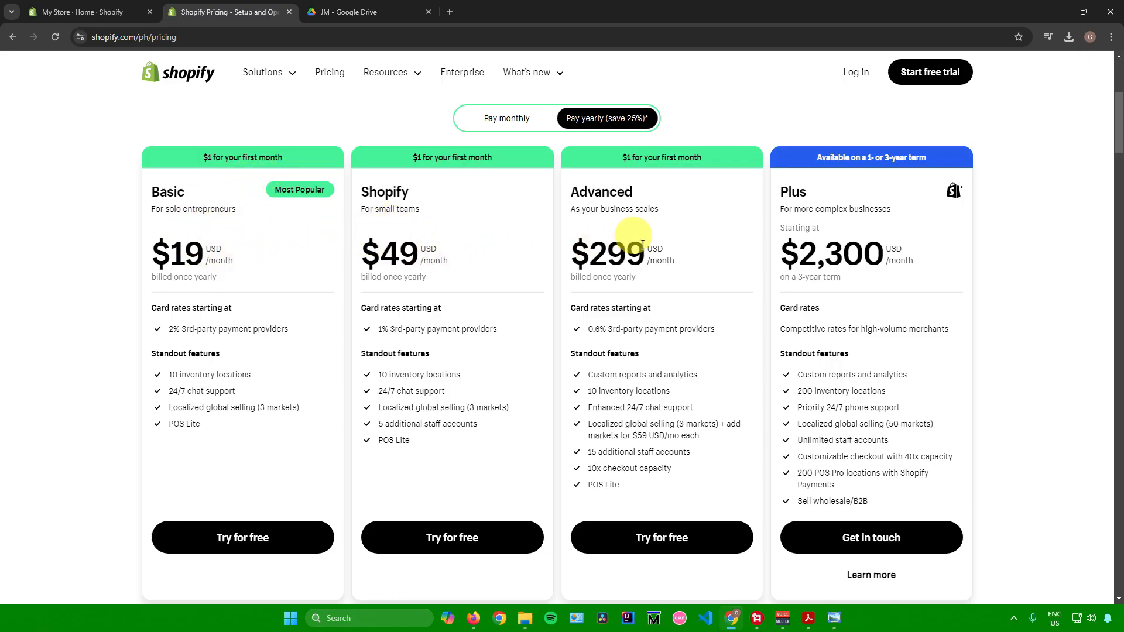
Switch to the store admin and start adding a new product
left_click(82, 12)
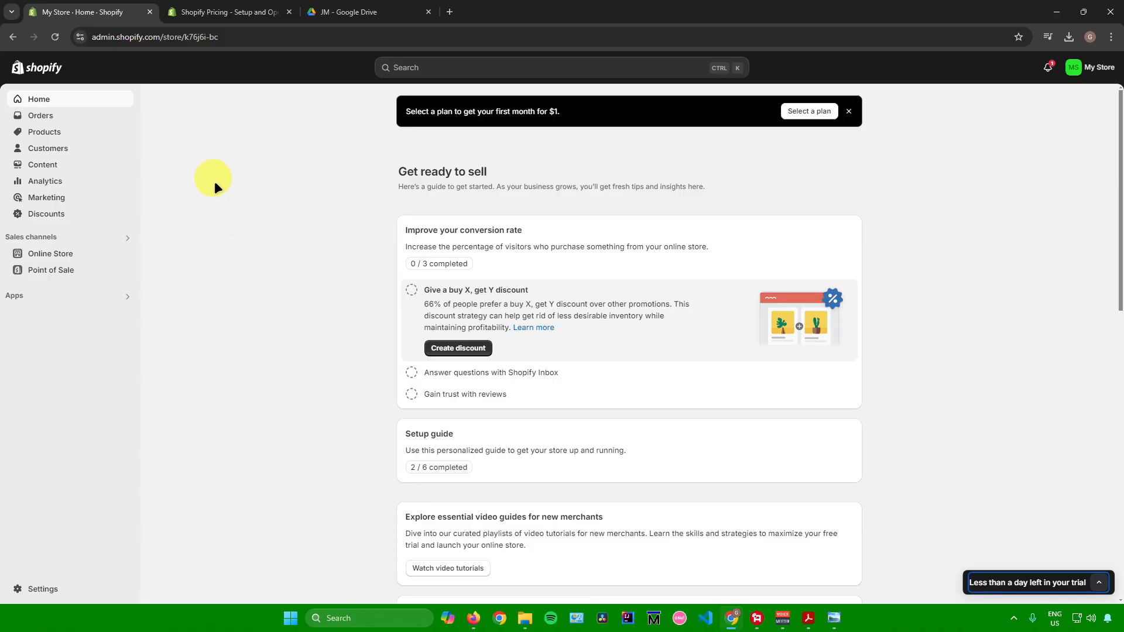
left_click(63, 132)
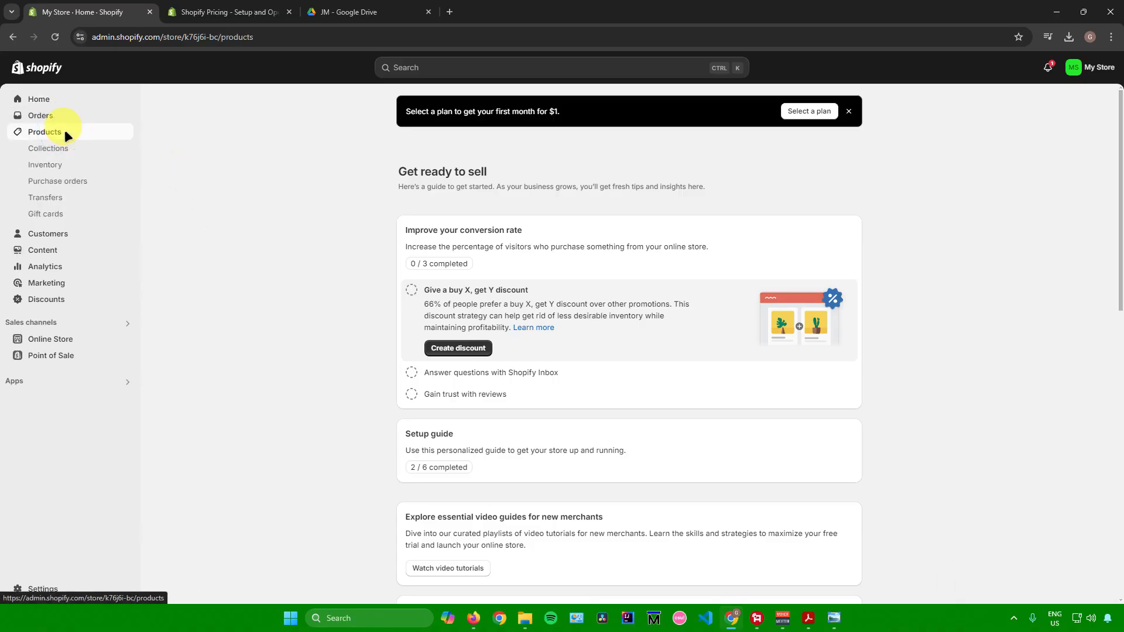
left_click(351, 251)
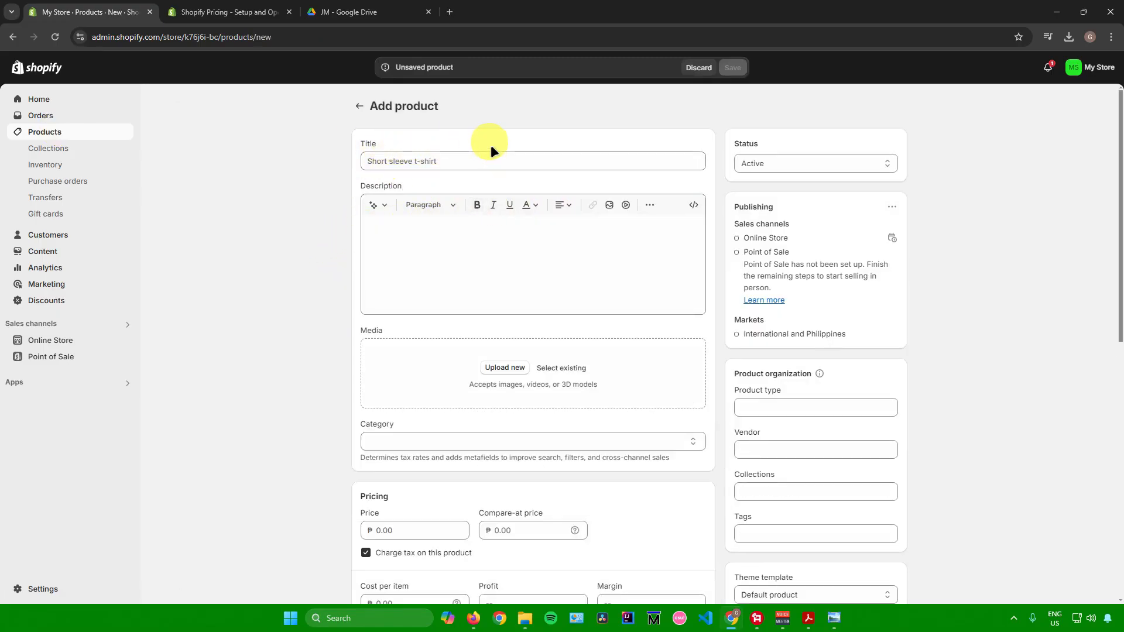
Title the new product "Educational Course"
left_click(412, 161)
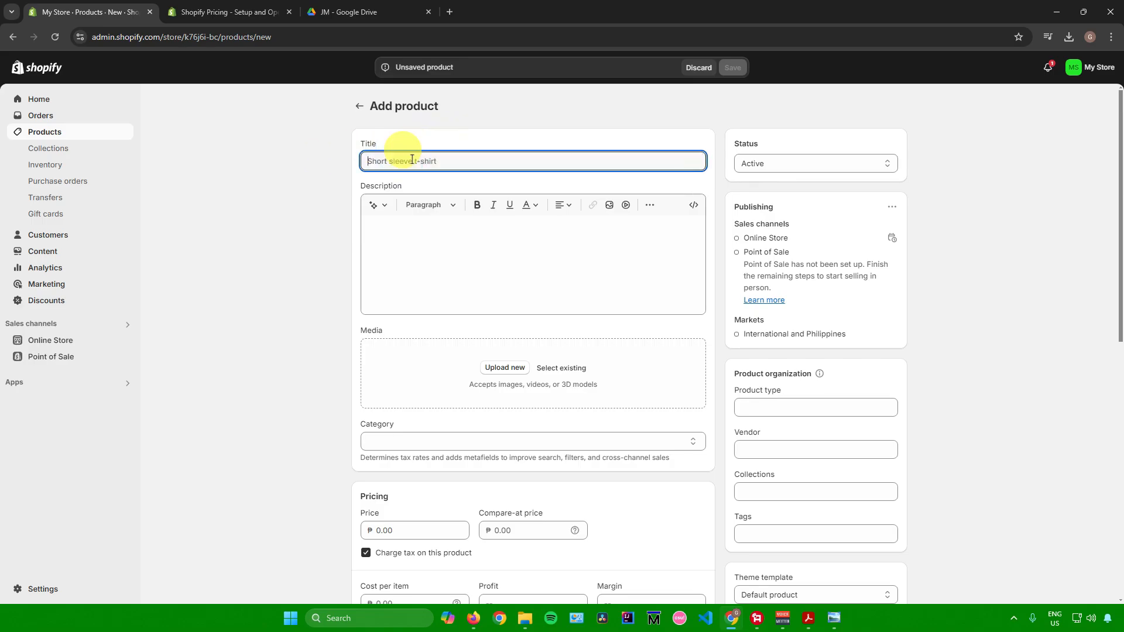
type("E")
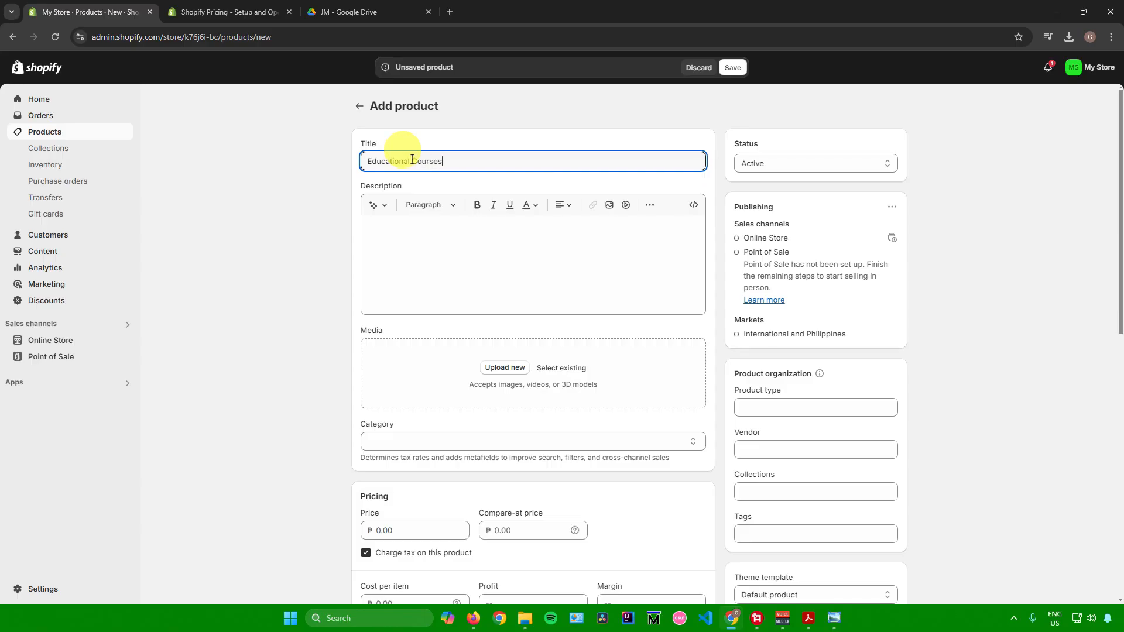
type("ducational Course")
Generate the product description from the copied title "Educational Course" as keywords and keep the generated text
triple_click(412, 159)
key("ctrl+c")
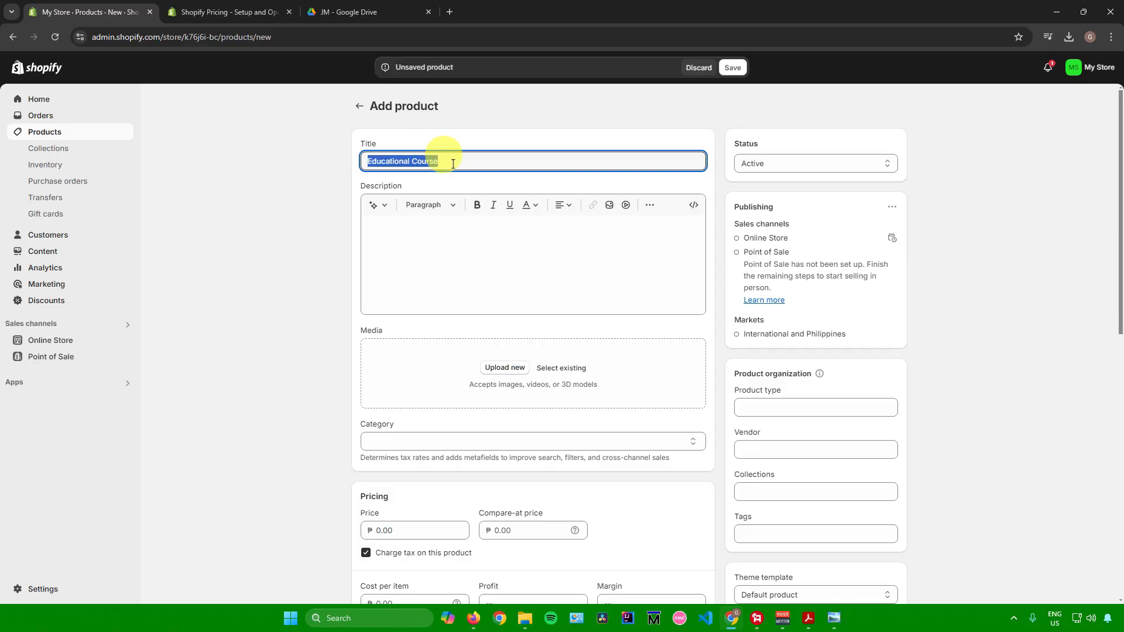
left_click(410, 224)
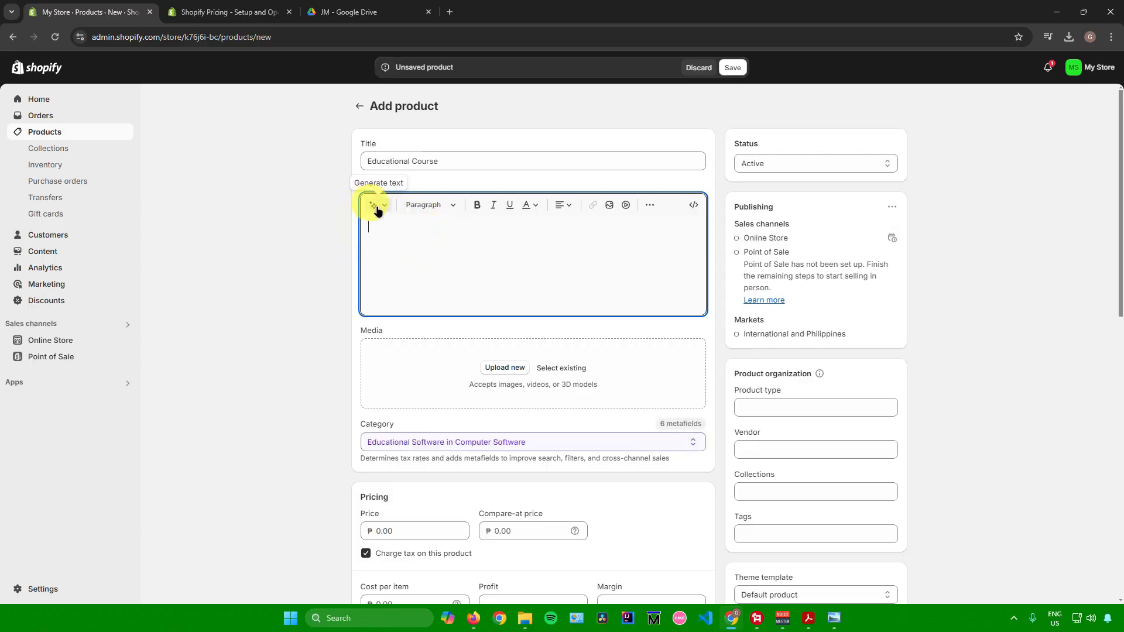
left_click(377, 209)
key("ctrl+v")
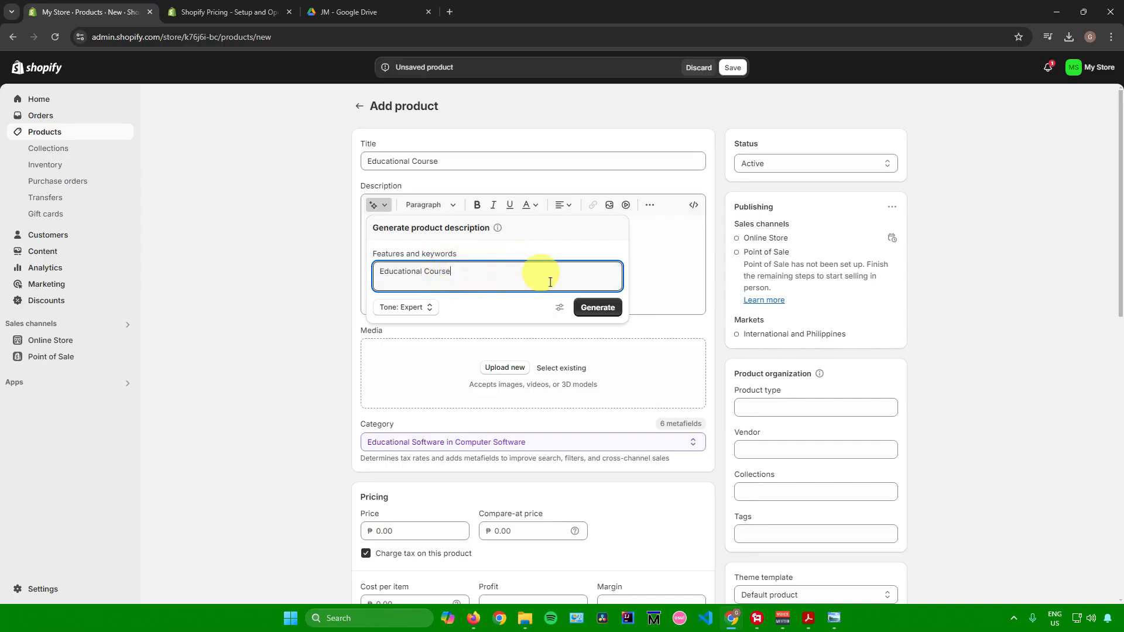
left_click(600, 308)
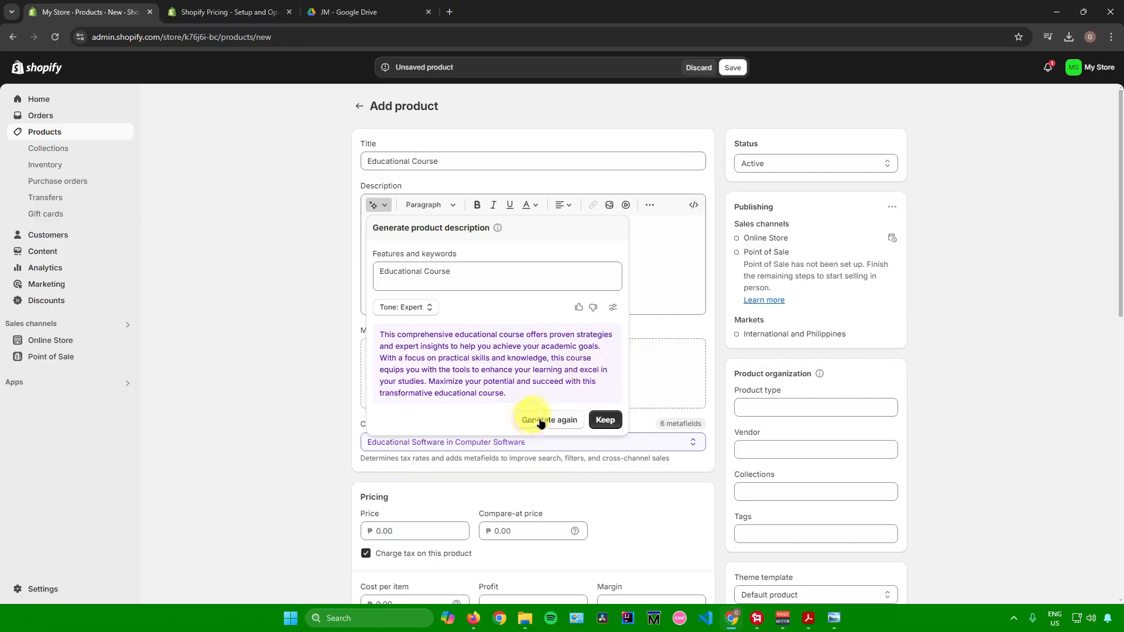
left_click(603, 421)
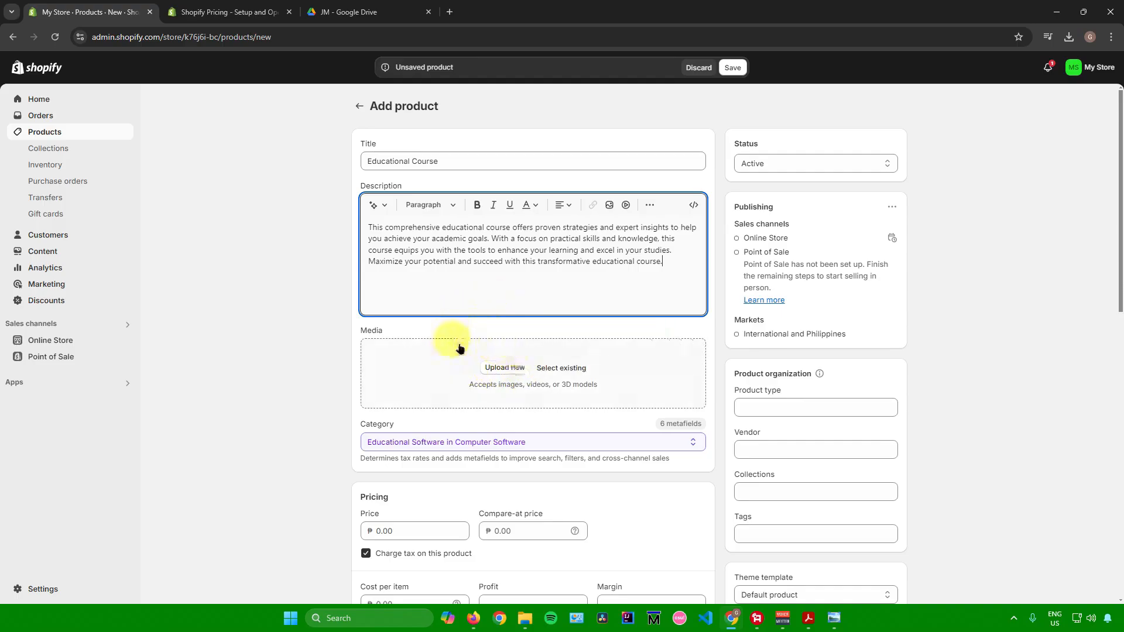
Preview the yellow and black online course poster, then upload it from the Downloads folder as product media
mouse_move(834, 620)
left_click(735, 565)
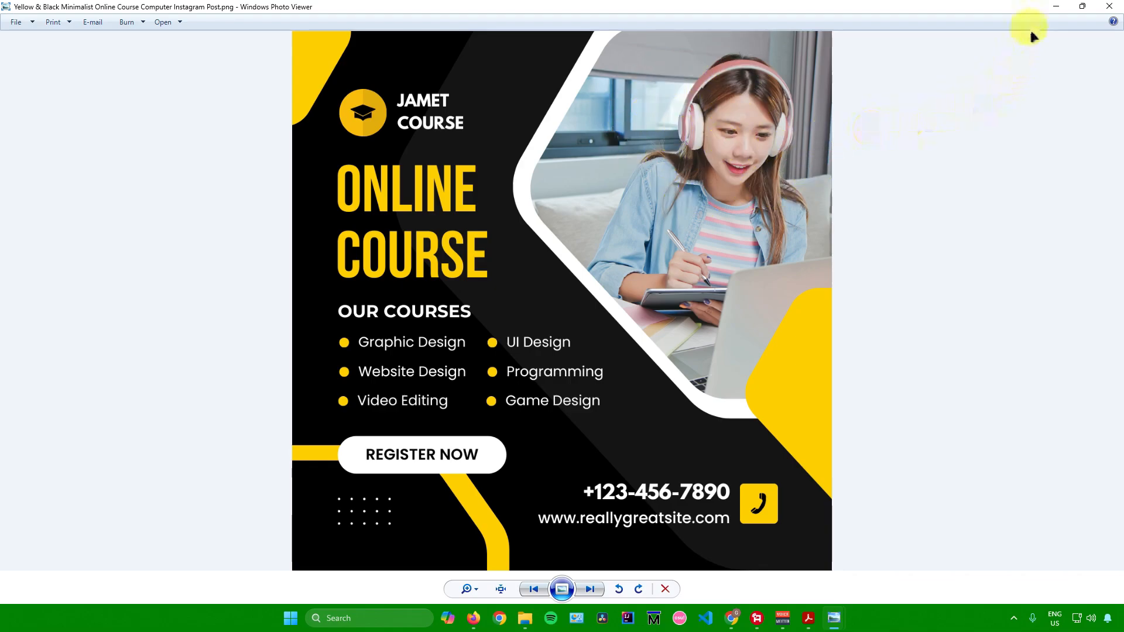
left_click(1057, 6)
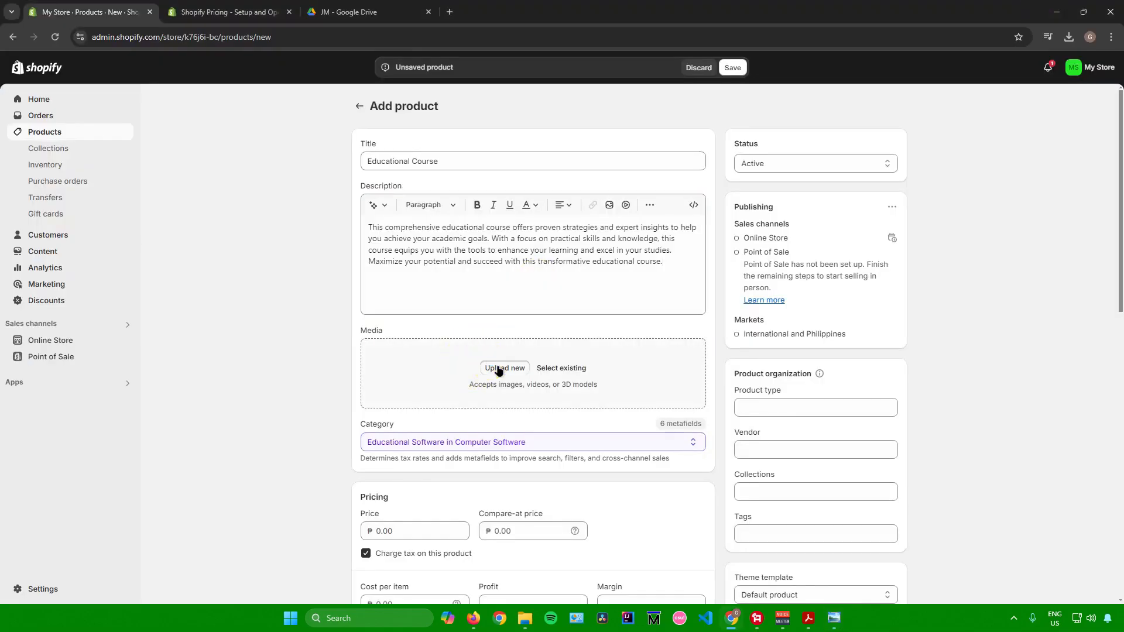
left_click(499, 369)
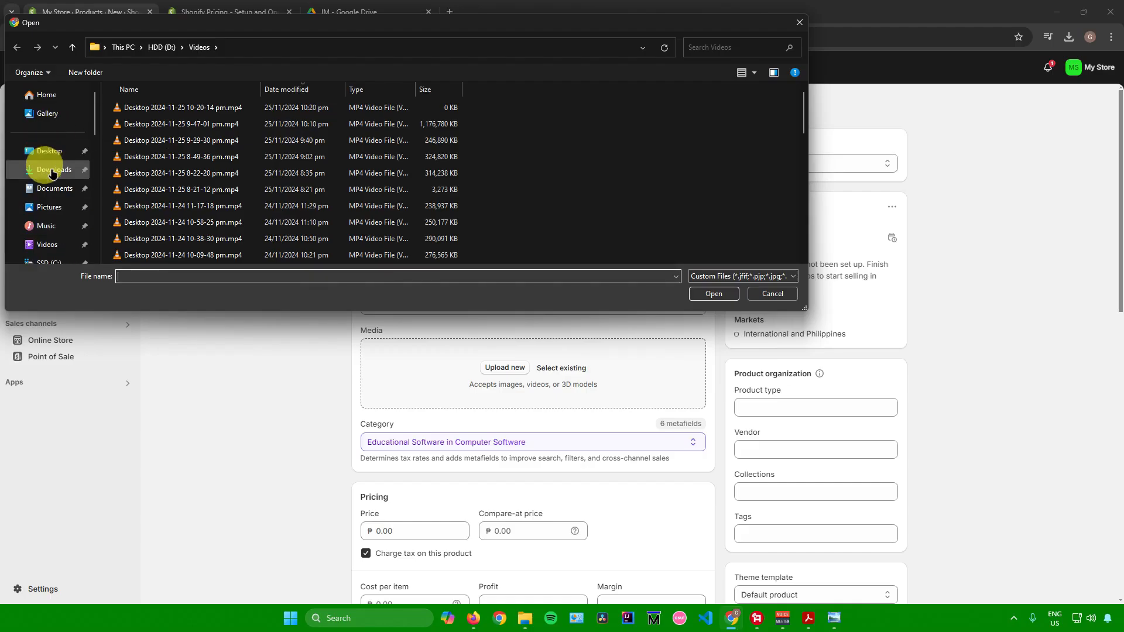
left_click(51, 170)
double_click(226, 152)
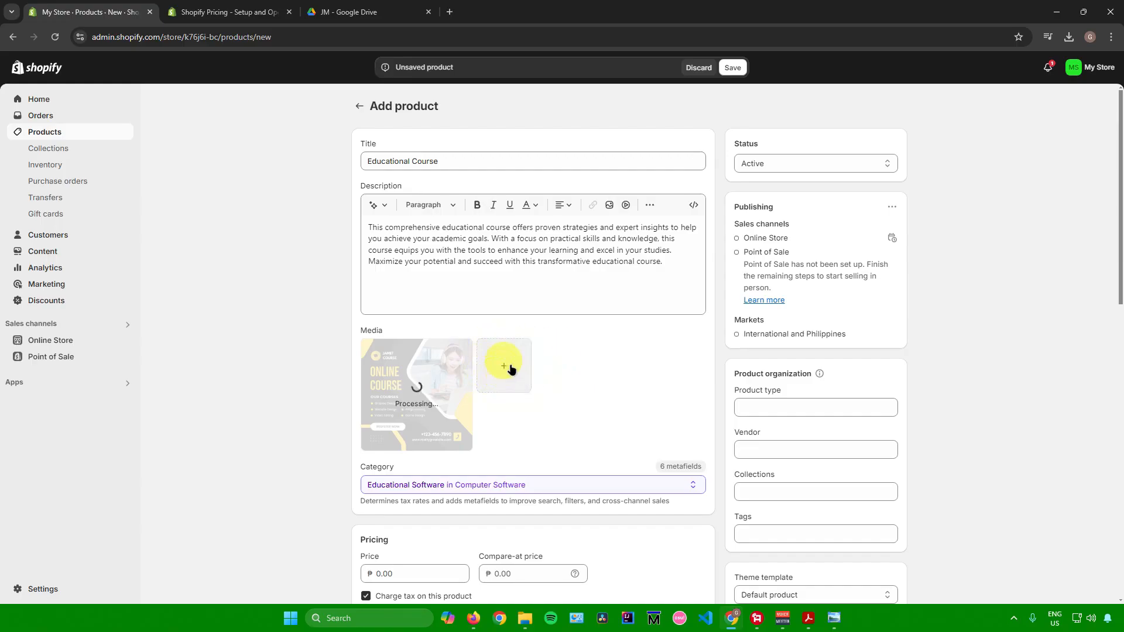
Set the product category to E-Books in Books
scroll(565, 394, "down", 2)
left_click(564, 370)
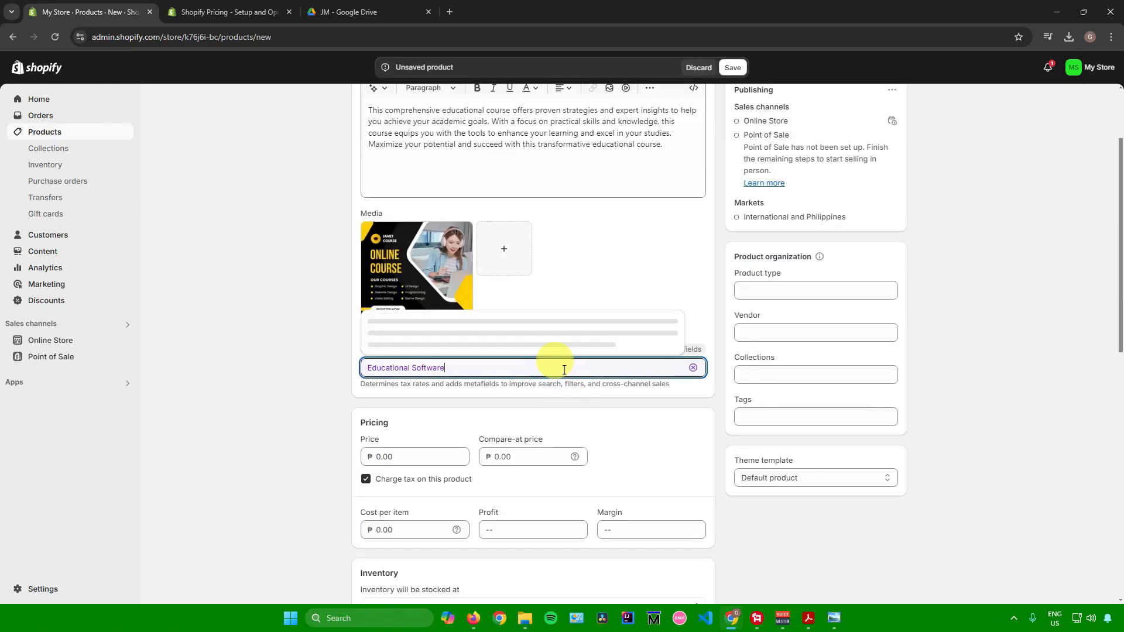
left_click(469, 233)
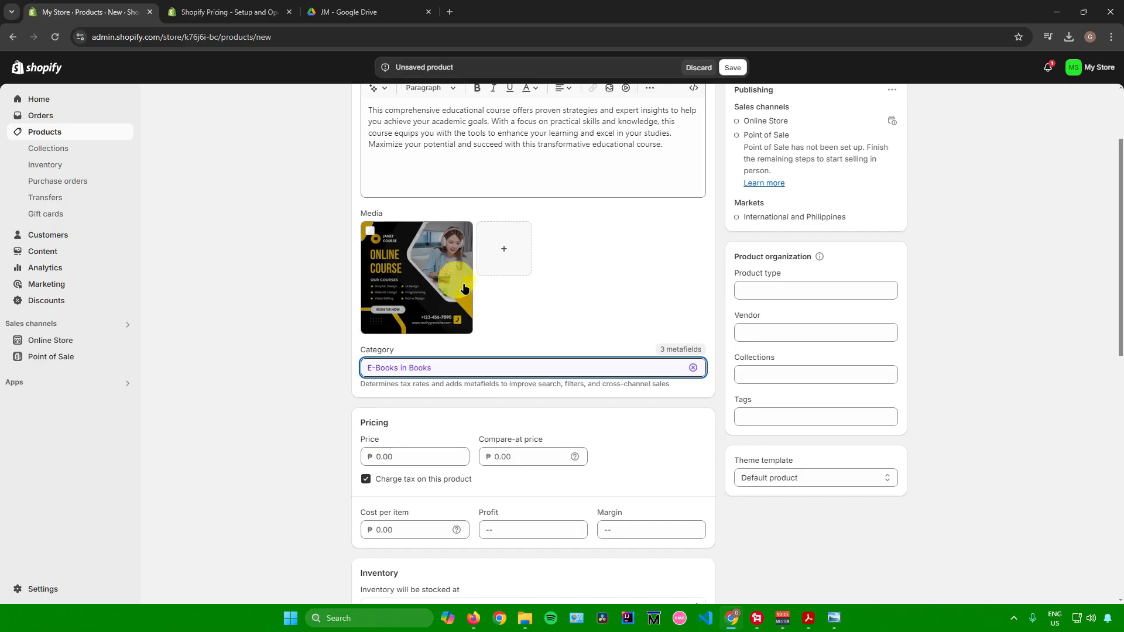
left_click(505, 357)
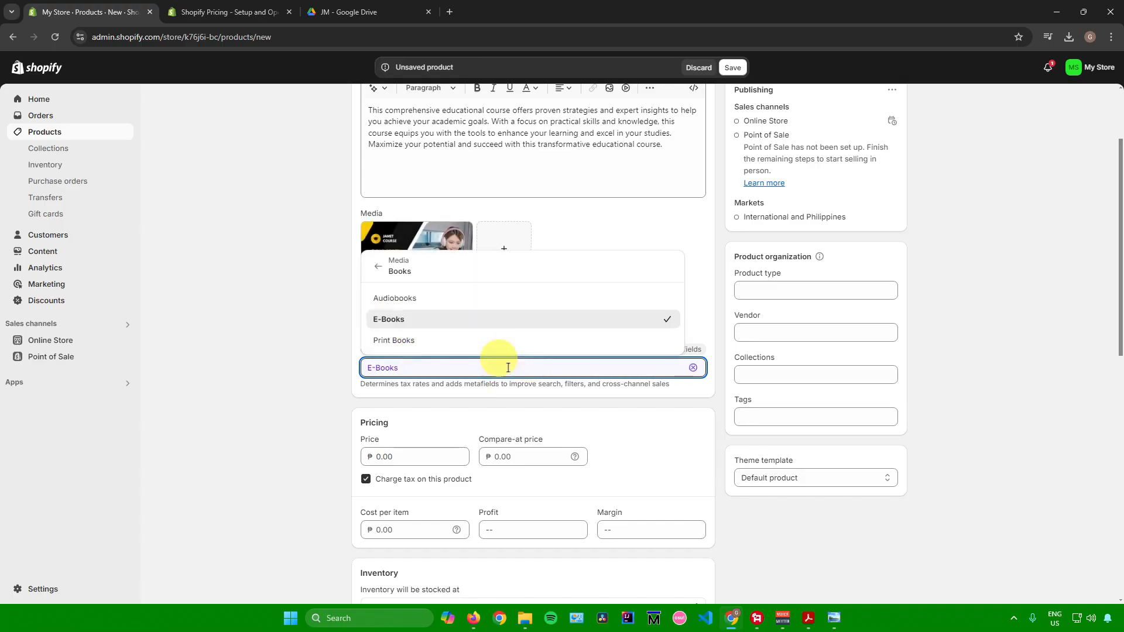
left_click(602, 226)
scroll(547, 301, "up", 2)
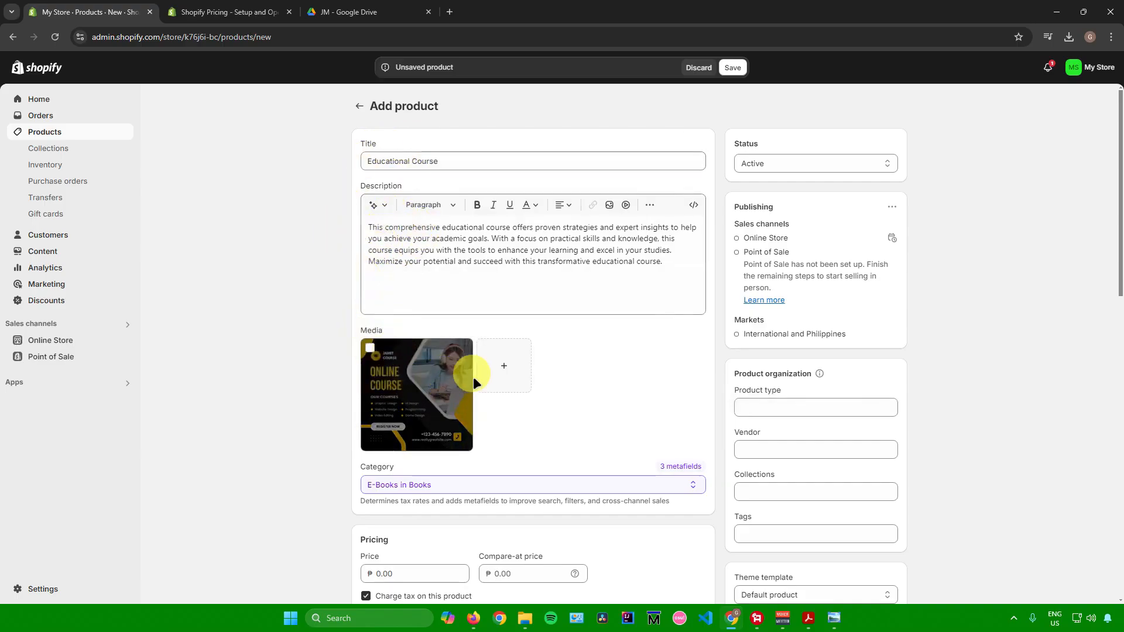
Set the product price to ₱1,000
scroll(565, 375, "down", 4)
left_click(392, 342)
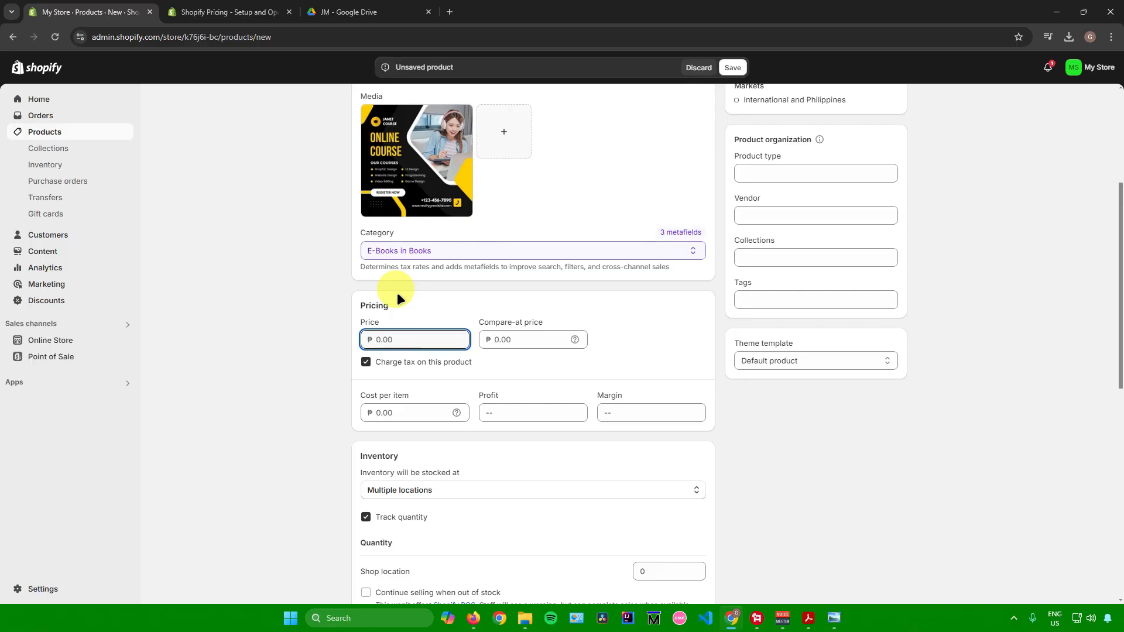
type("1000")
left_click(774, 452)
Review the cost per item, profit and margin fields along with the product details entered so far
scroll(755, 402, "down", 3)
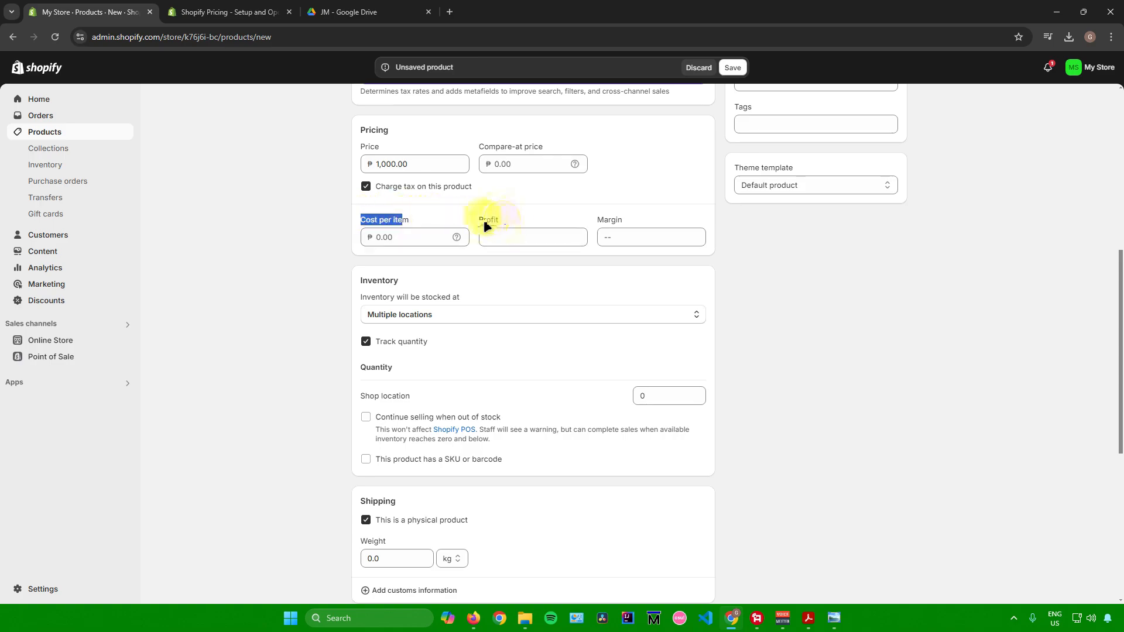
left_click_drag(480, 219, 500, 223)
left_click_drag(602, 219, 620, 219)
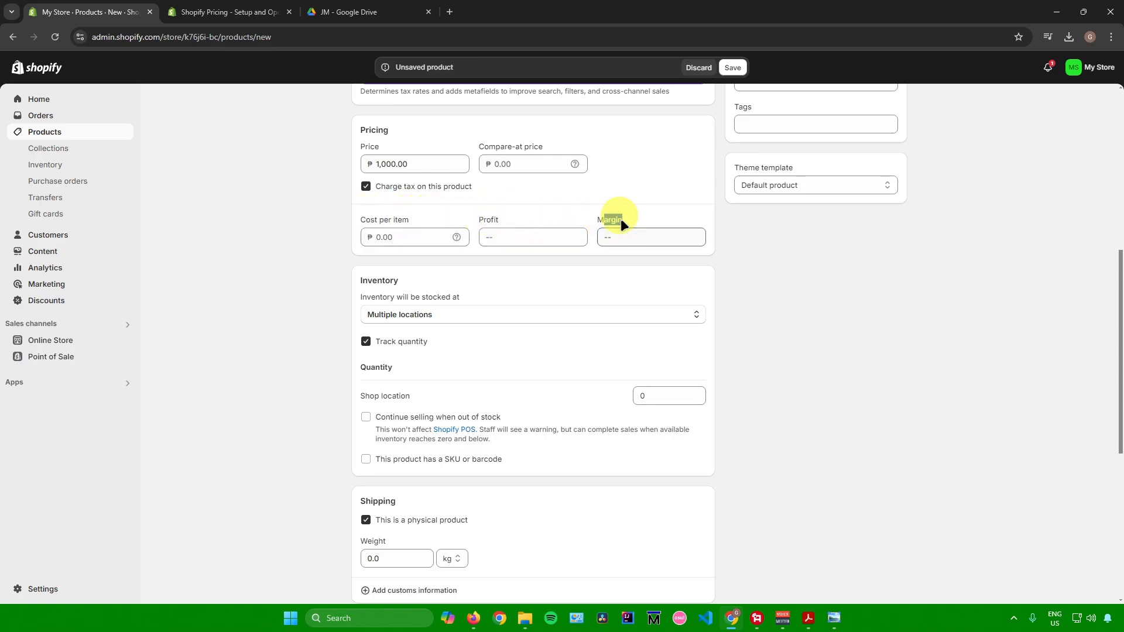
scroll(500, 261, "up", 6)
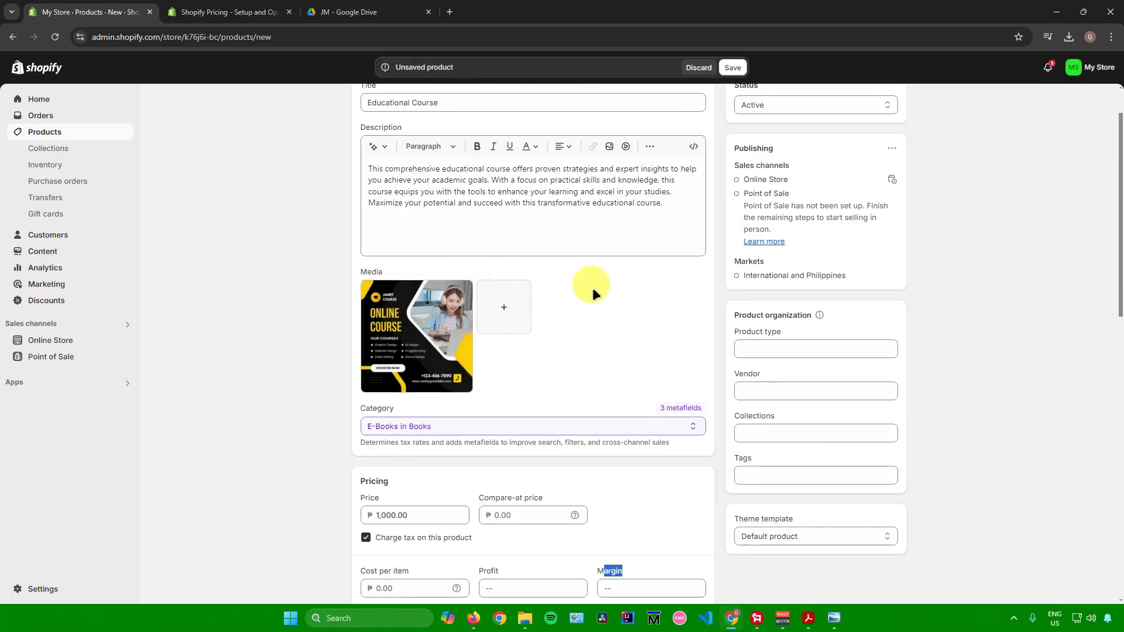
scroll(592, 287, "up", 1)
scroll(592, 287, "down", 5)
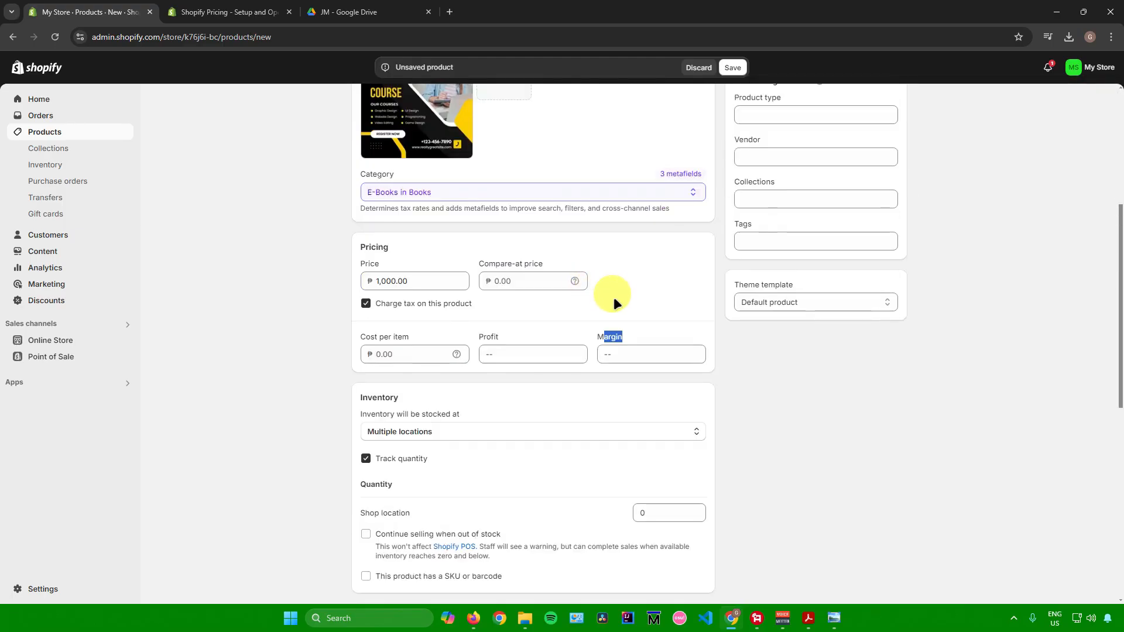
scroll(535, 297, "up", 1)
left_click(377, 411)
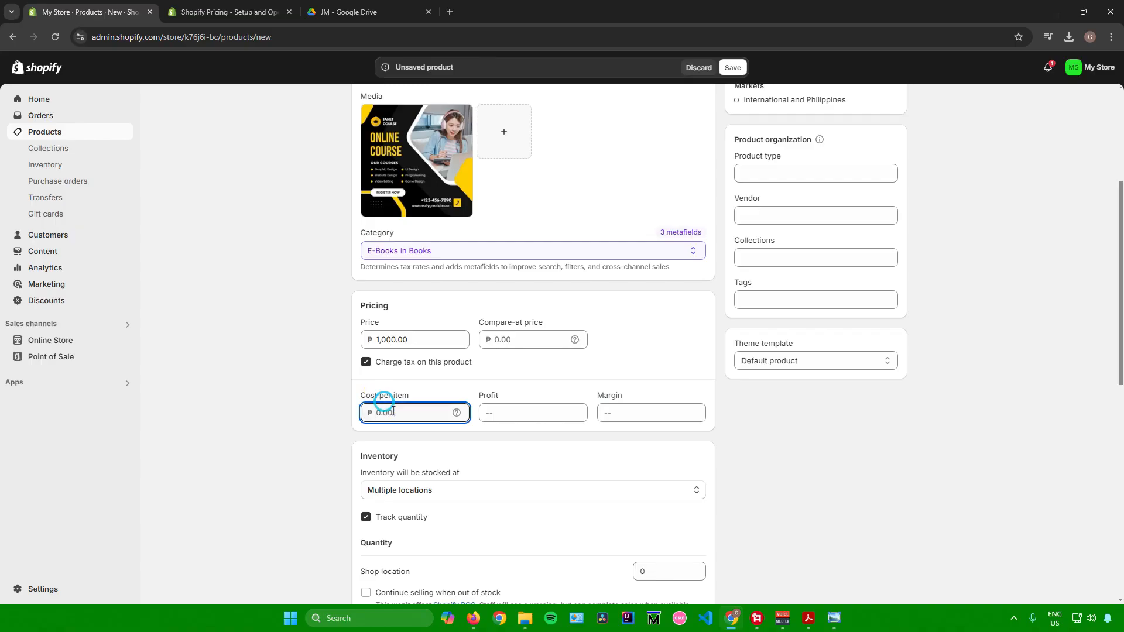
scroll(449, 350, "down", 3)
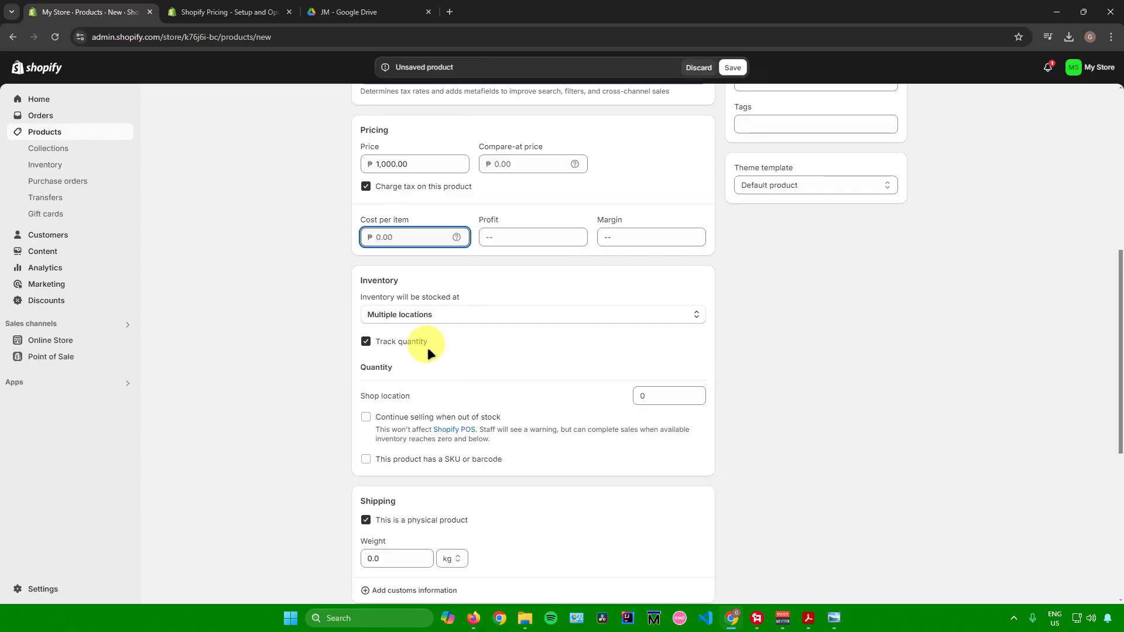
scroll(429, 346, "up", 4)
scroll(459, 353, "up", 3)
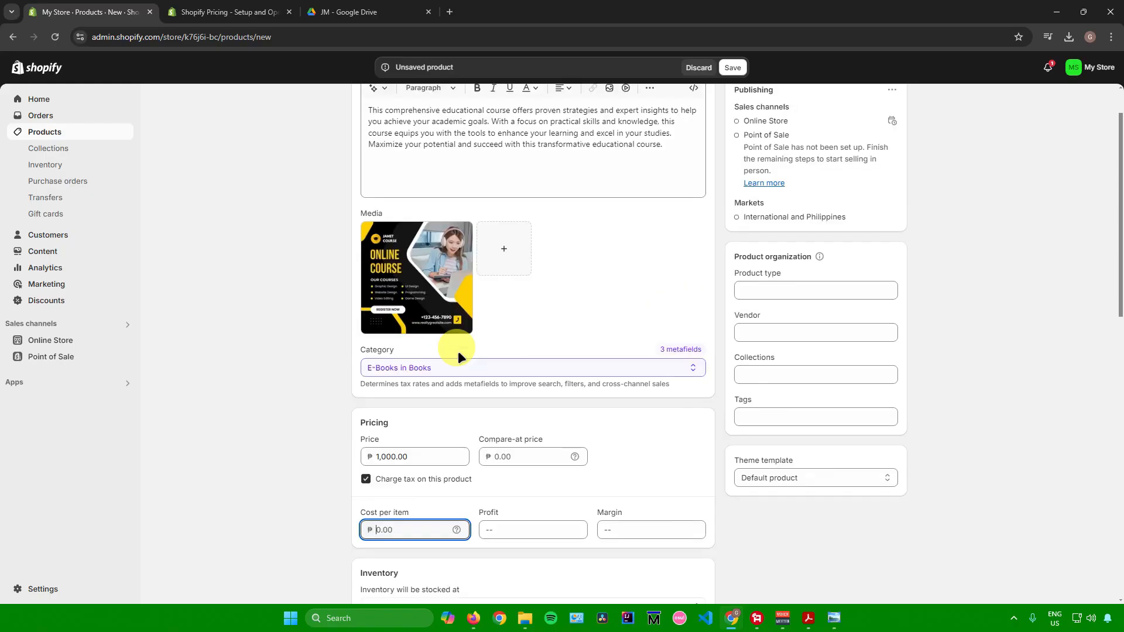
scroll(448, 357, "down", 5)
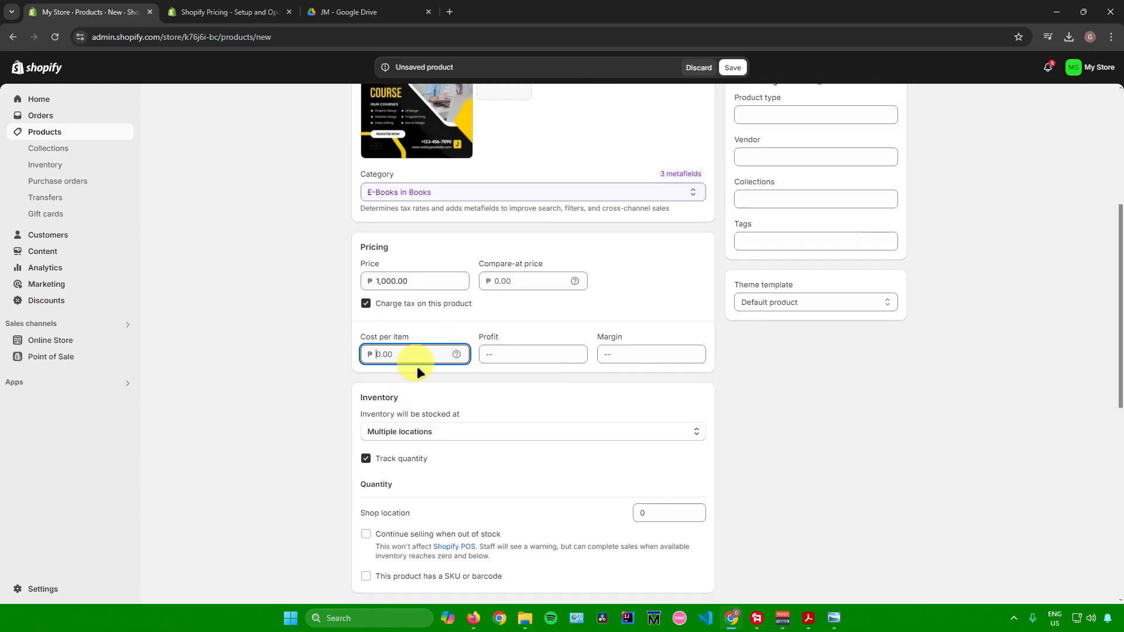
Turn off quantity tracking and mark the course as a non-physical product
scroll(386, 409, "down", 2)
left_click(366, 342)
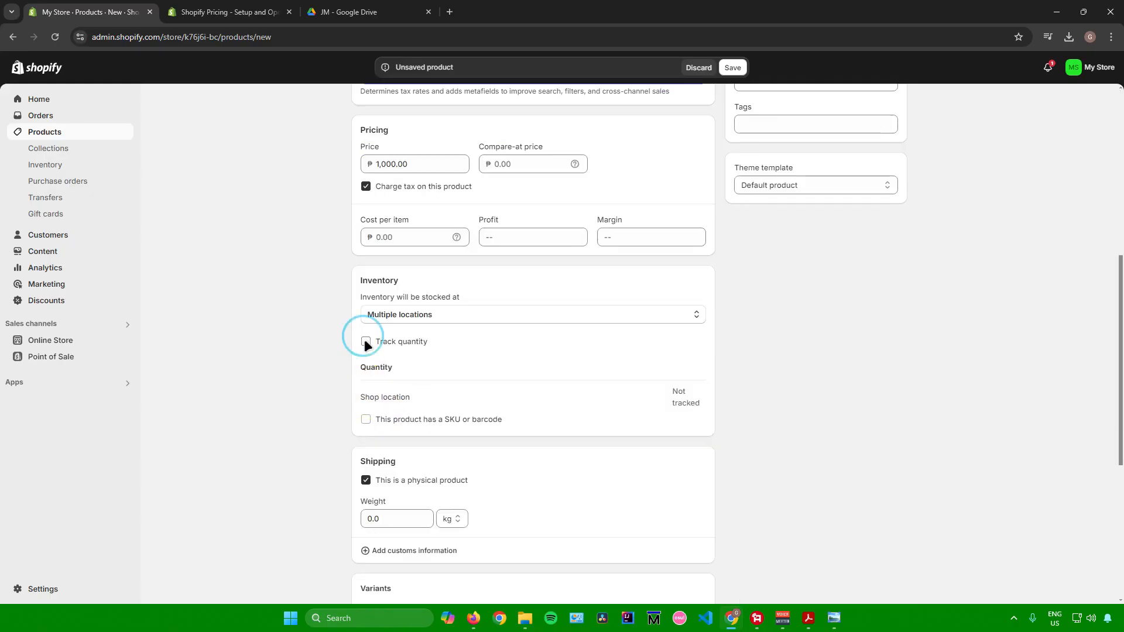
scroll(471, 365, "down", 2)
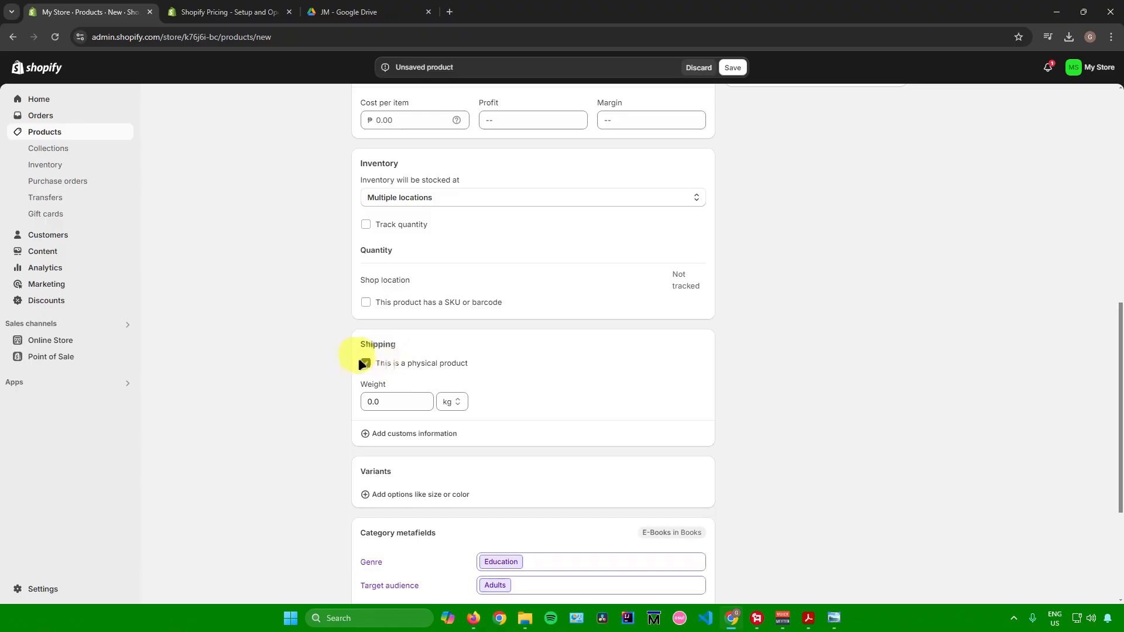
left_click_drag(374, 363, 472, 366)
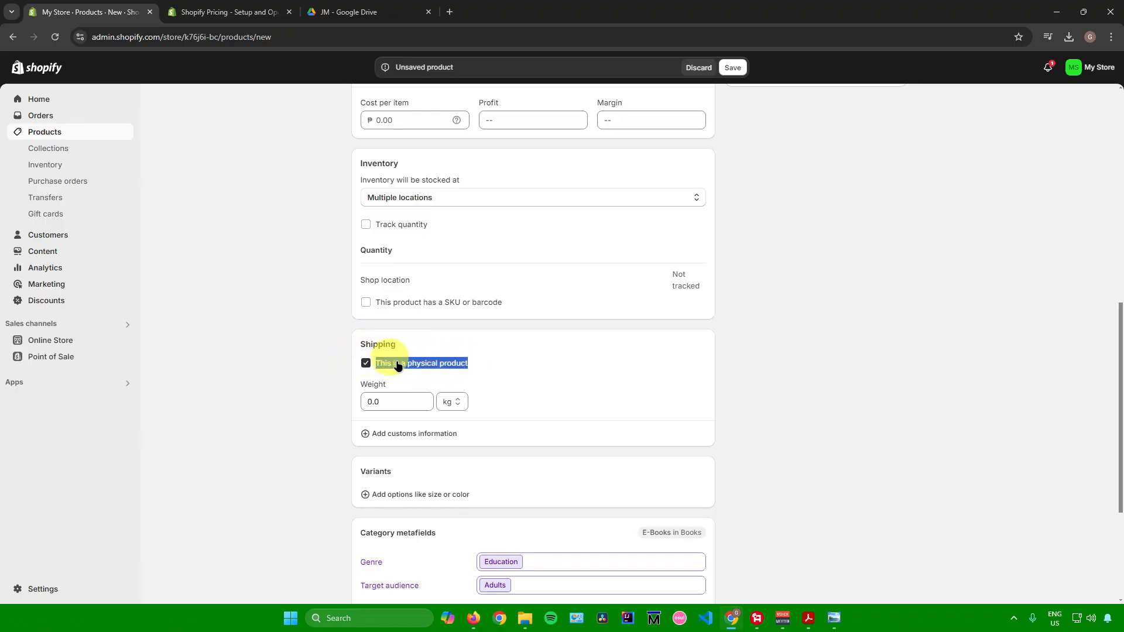
left_click(366, 363)
Add a Target audience variant option to the course with the values Adults and Suitable for all ages
scroll(437, 420, "down", 1)
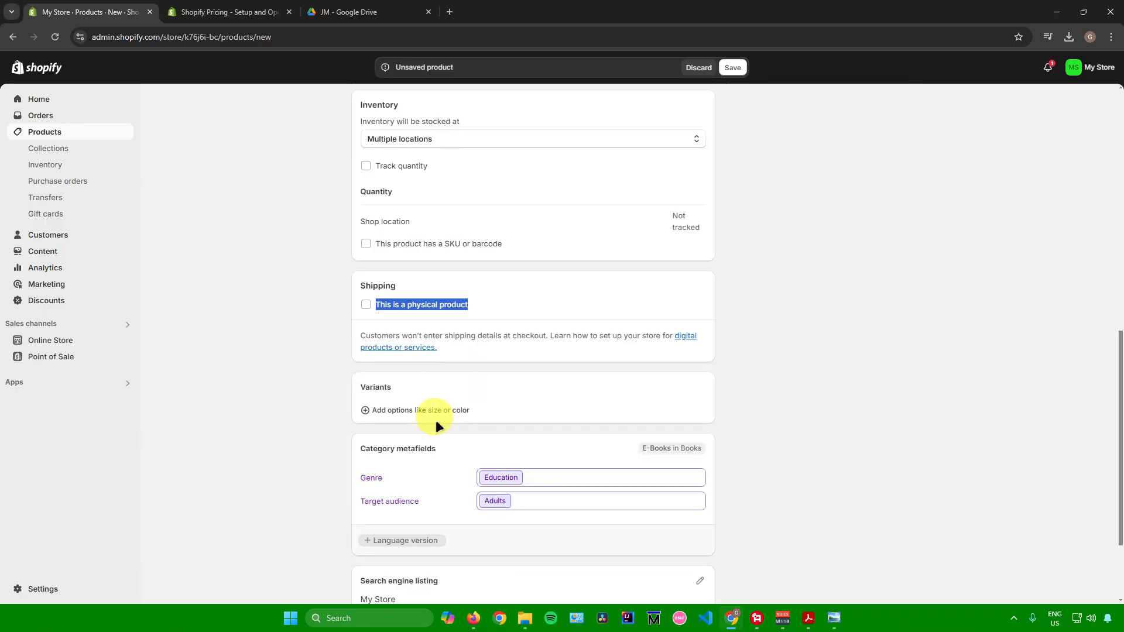
left_click(420, 411)
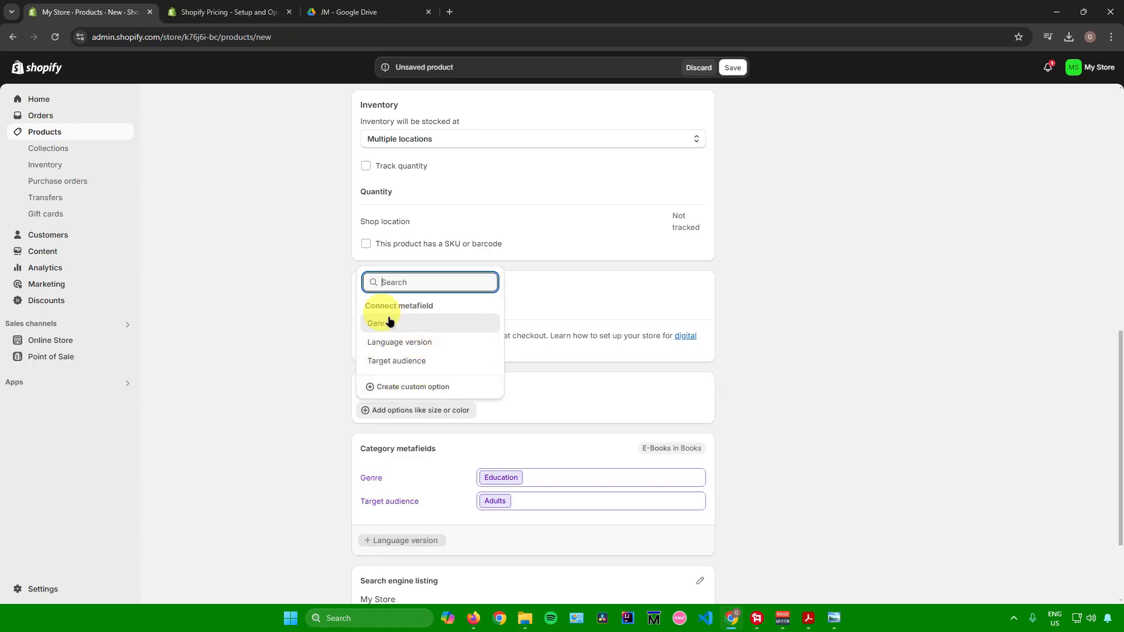
left_click(396, 360)
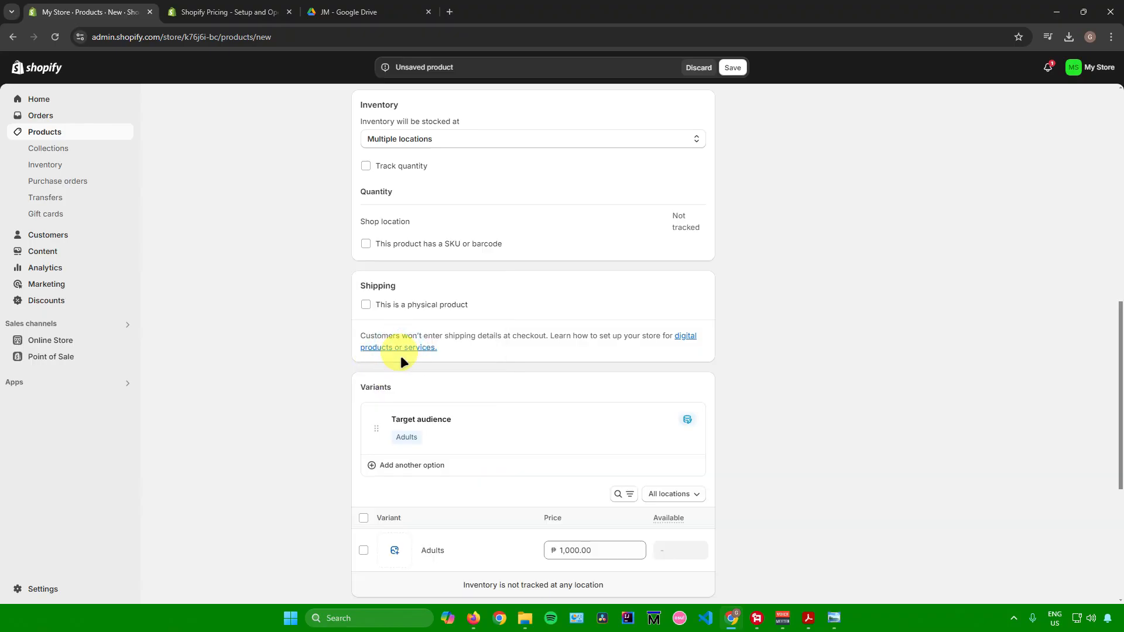
left_click(491, 436)
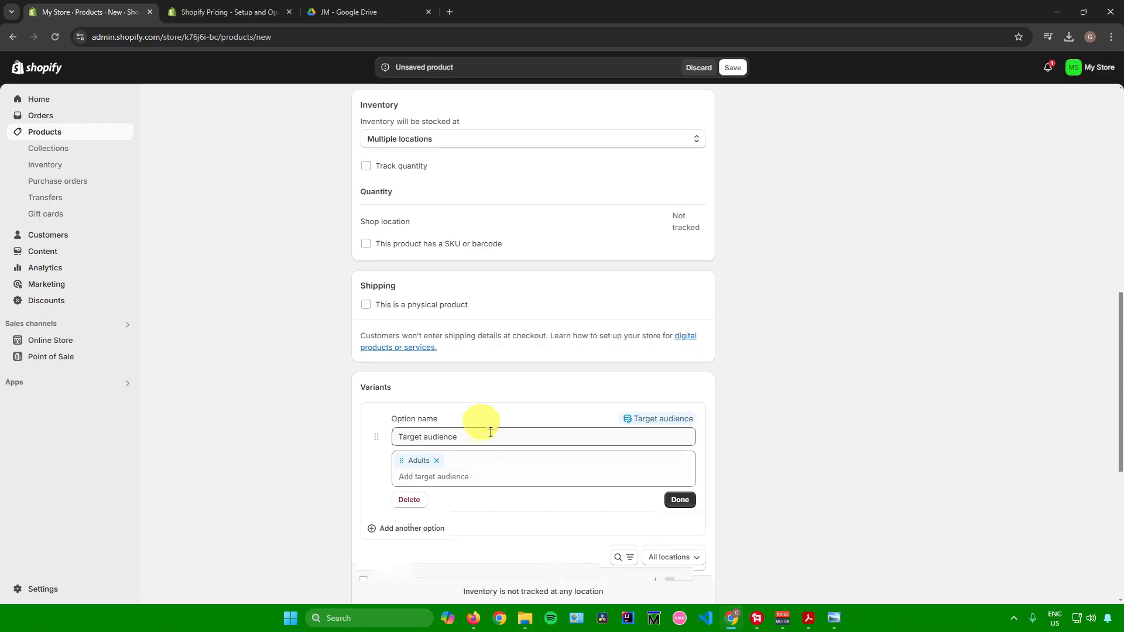
left_click(484, 478)
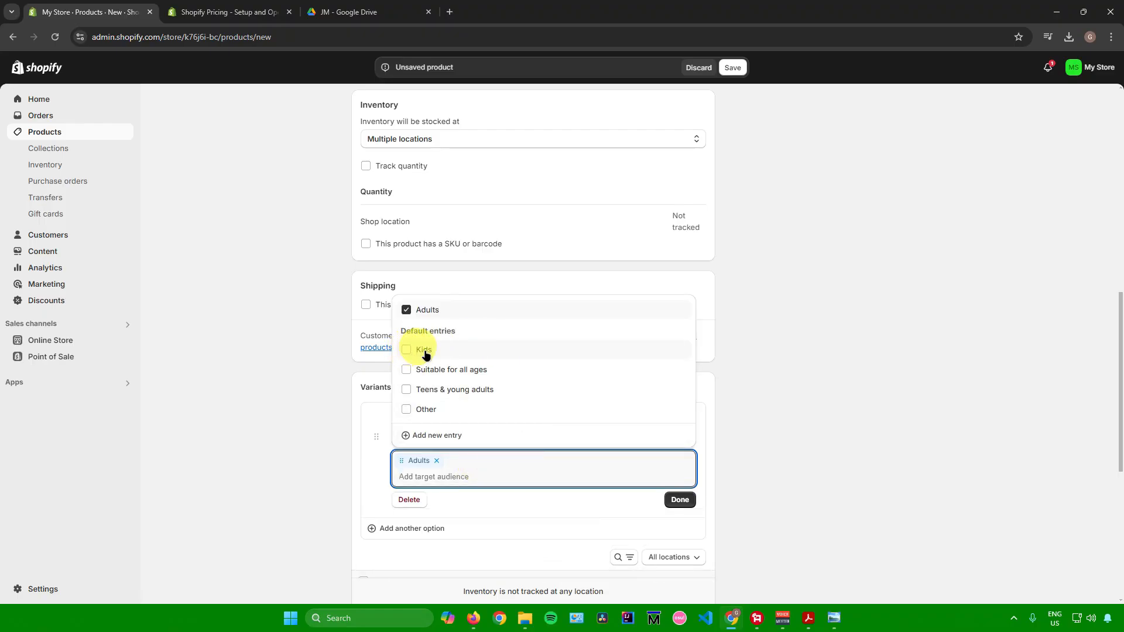
left_click(406, 370)
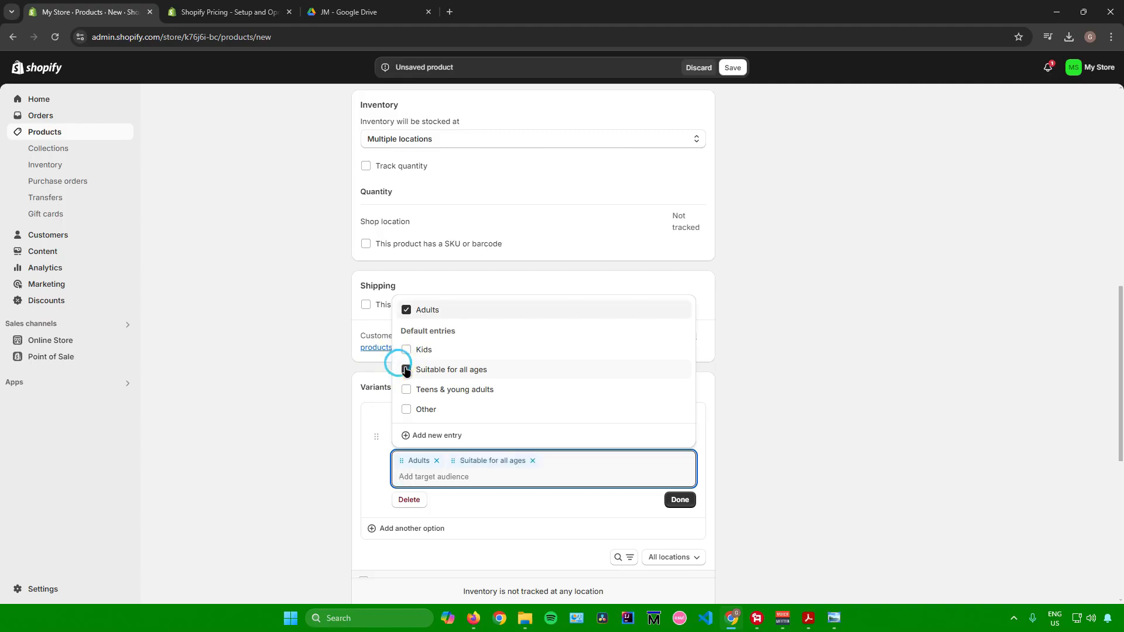
left_click(681, 500)
Review the prices of the Adults and Suitable for all ages variants
scroll(755, 440, "down", 4)
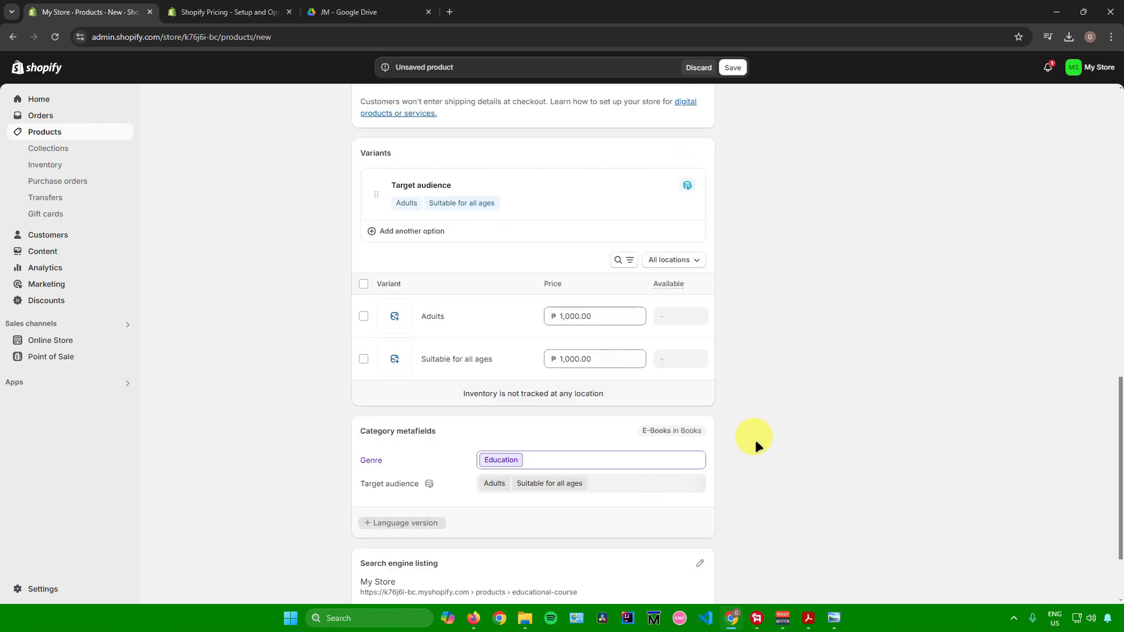
left_click(562, 312)
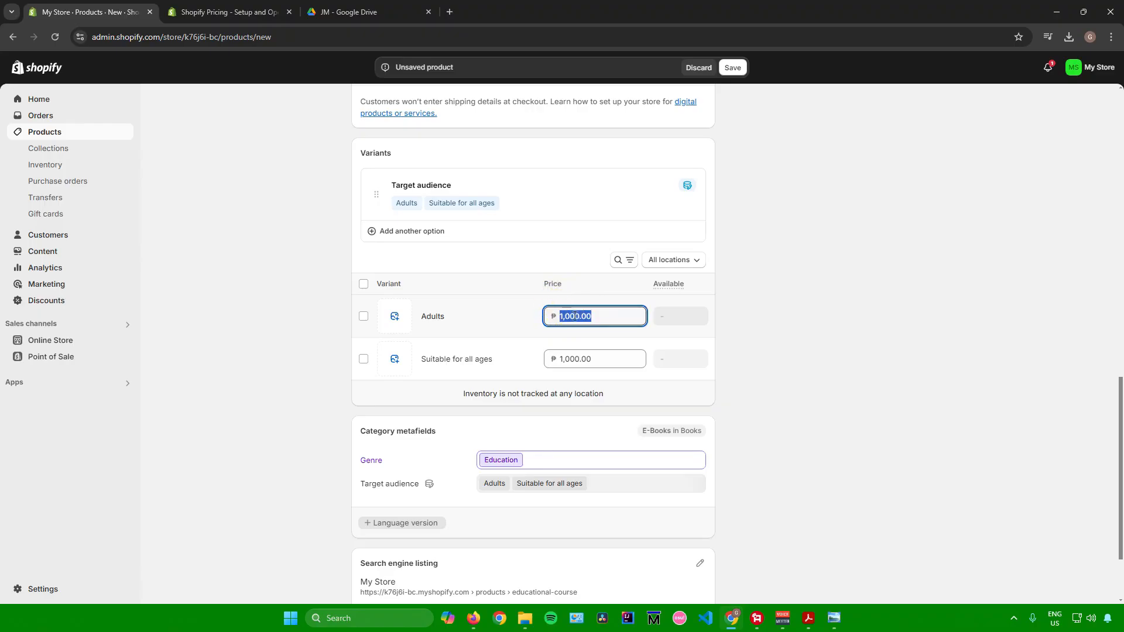
left_click(564, 359)
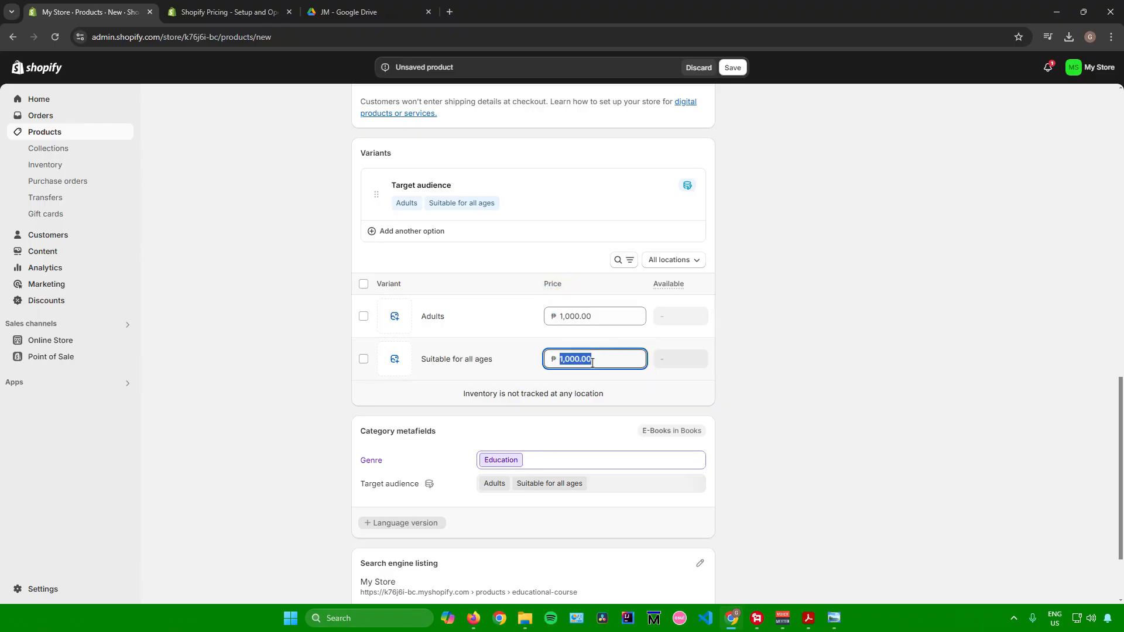
left_click(594, 317)
left_click(603, 354)
left_click(605, 319)
left_click(644, 358)
left_click(755, 346)
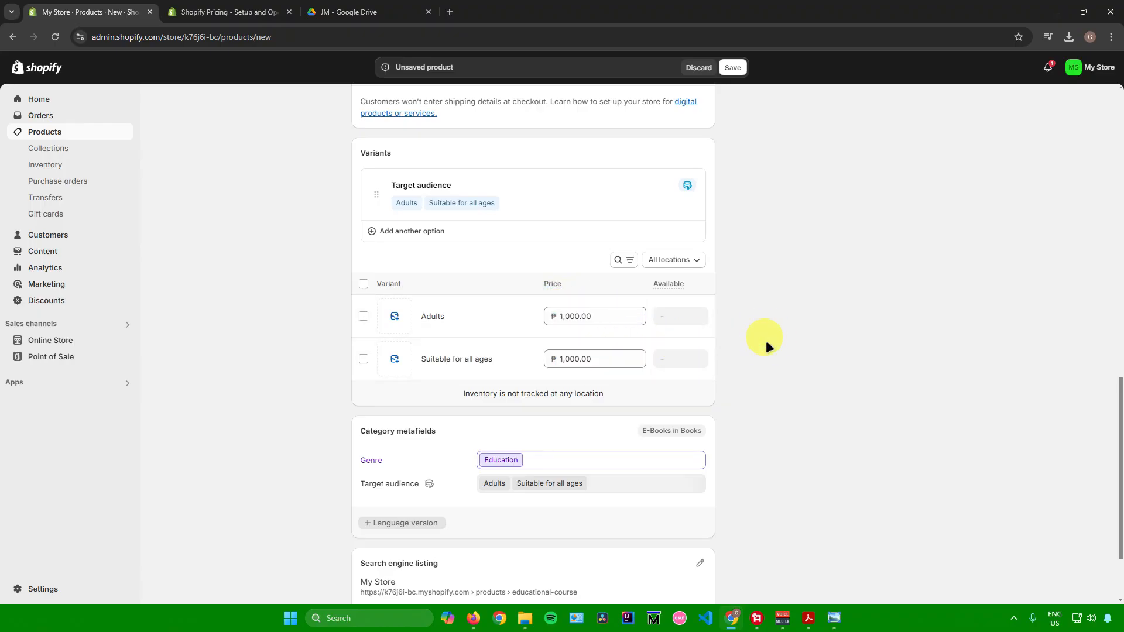
Review the category metafields and the available status options for the product
scroll(767, 345, "down", 2)
left_click_drag(364, 322, 452, 332)
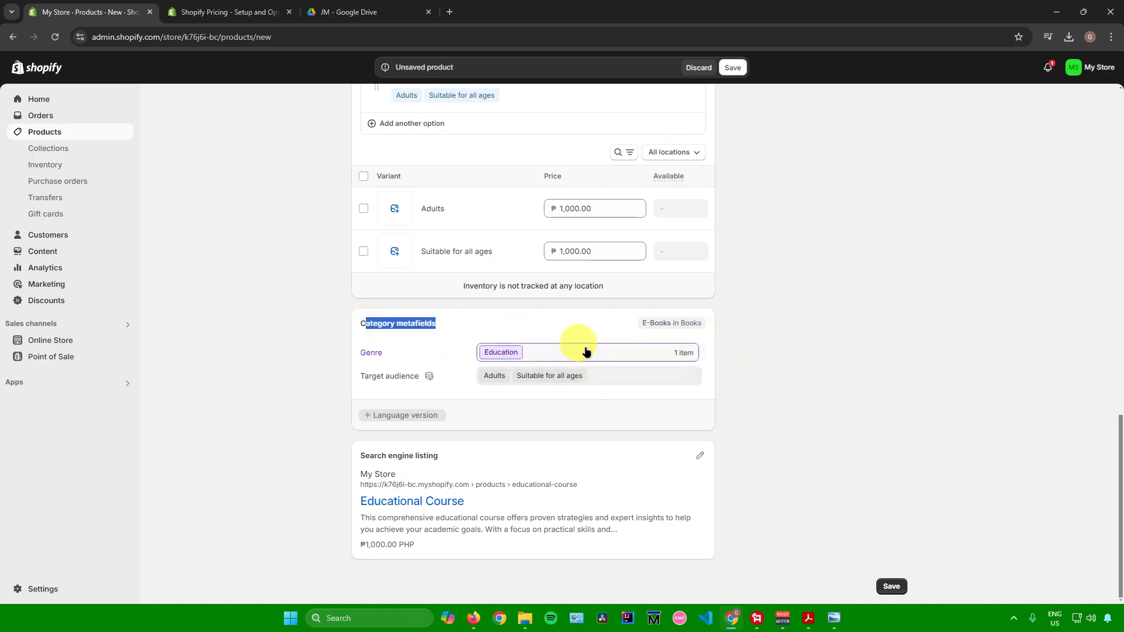
left_click(385, 408)
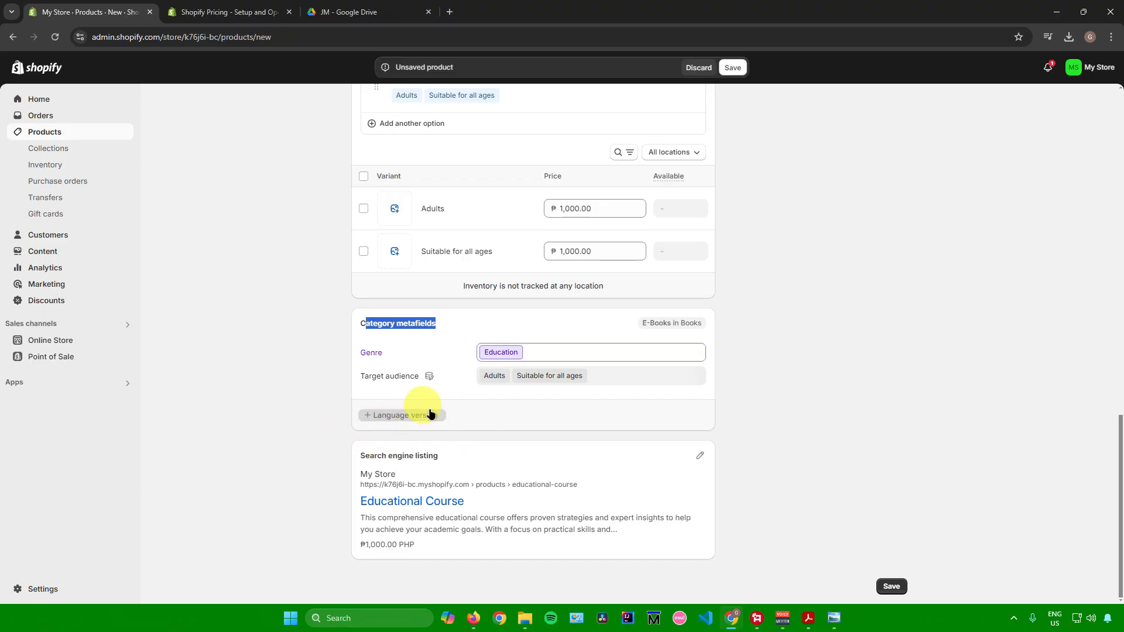
scroll(708, 479, "up", 15)
left_click(784, 164)
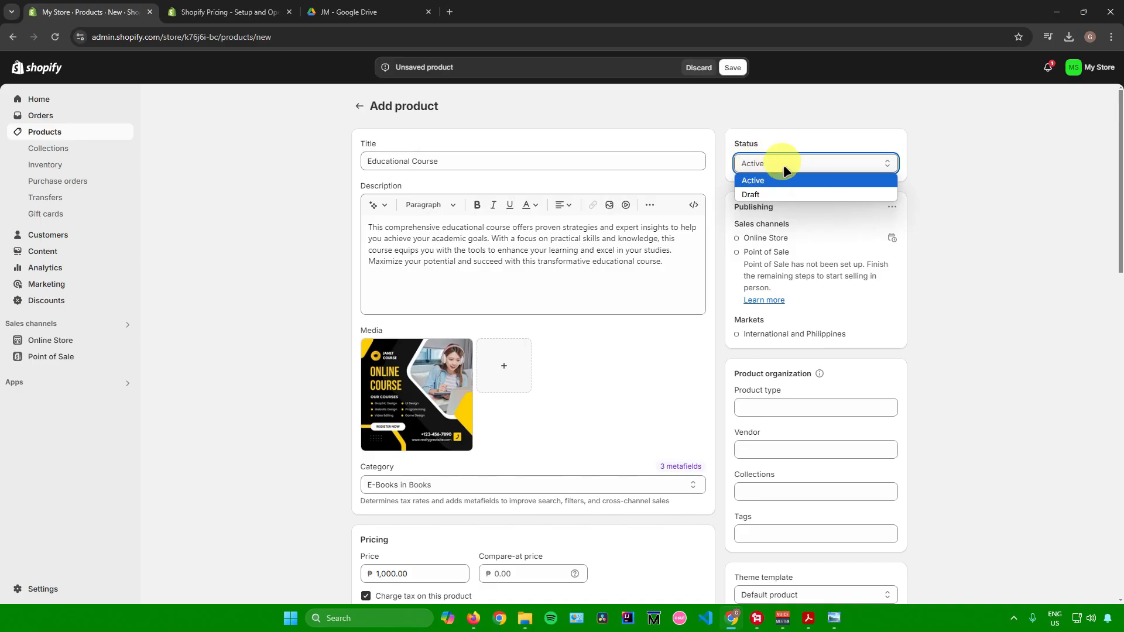
left_click(1075, 245)
Set the product type to Educational Courses and add the product to the Home page collection
scroll(971, 280, "down", 2)
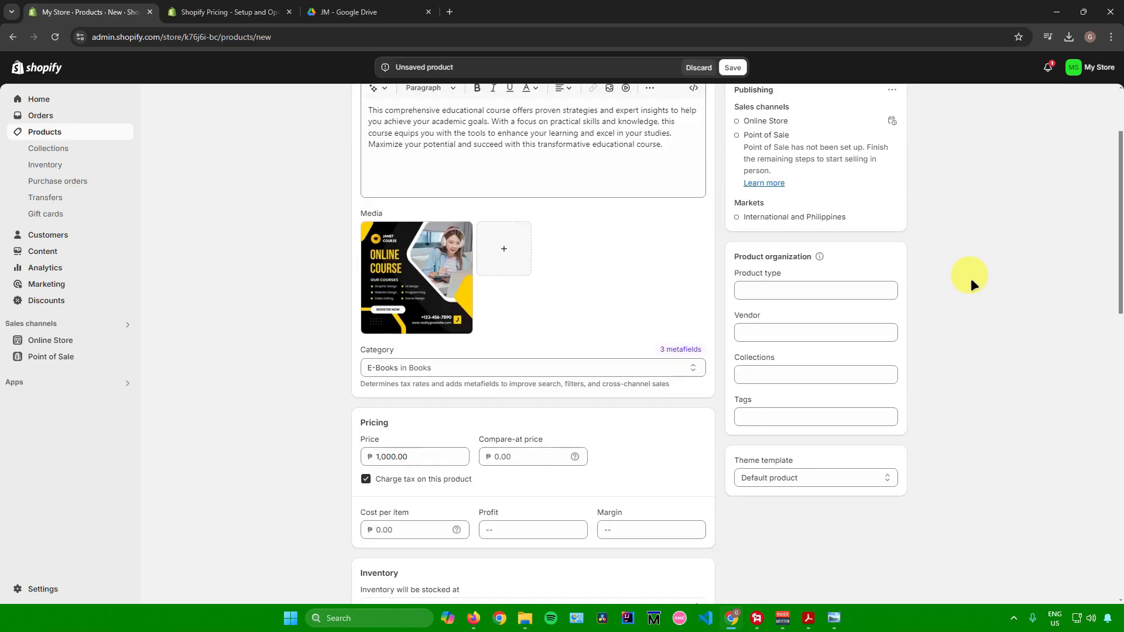
left_click(783, 293)
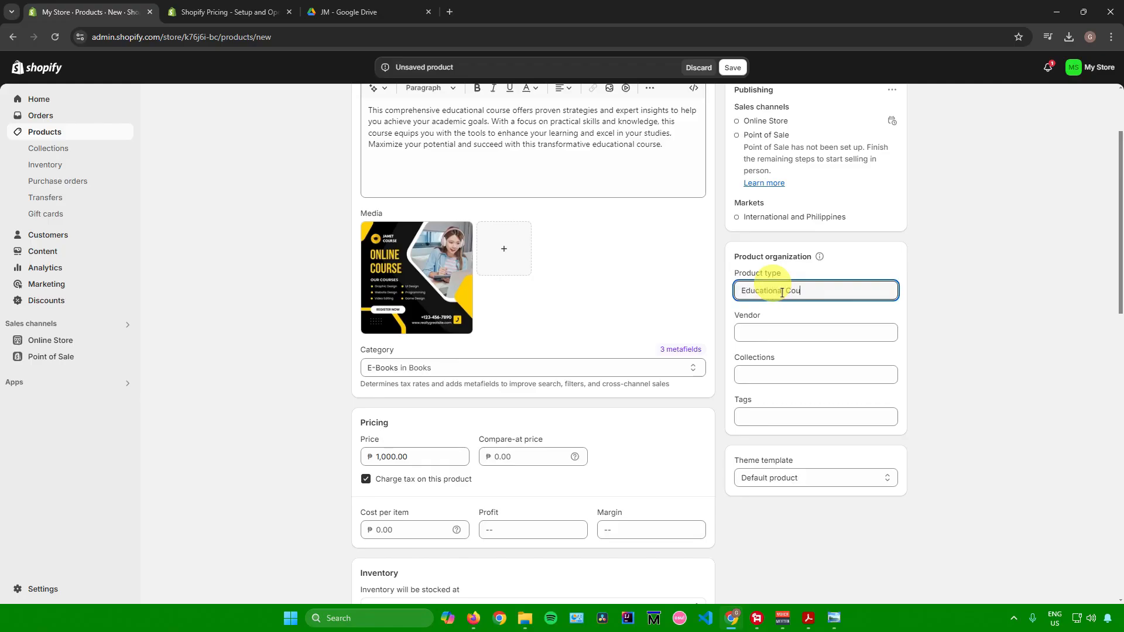
key("Tab")
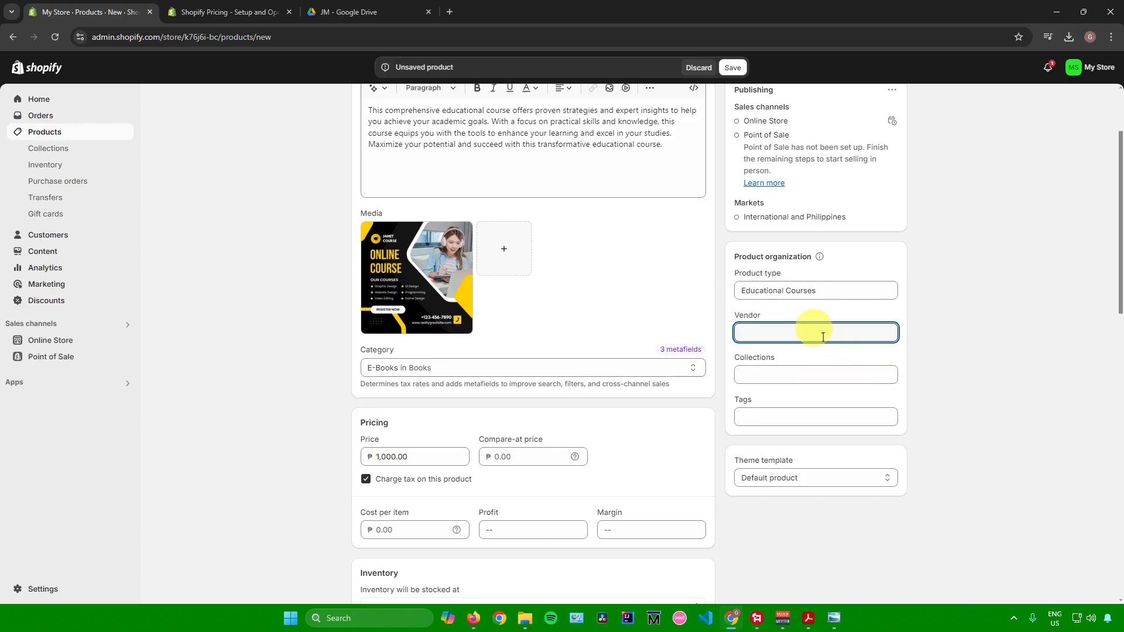
left_click(799, 373)
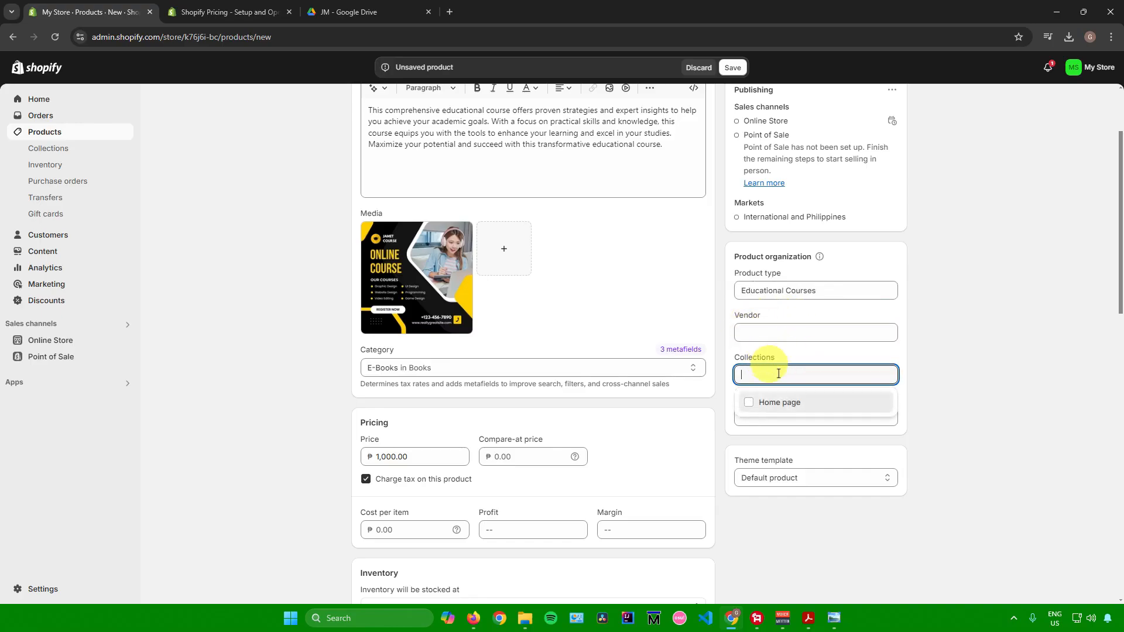
left_click(762, 402)
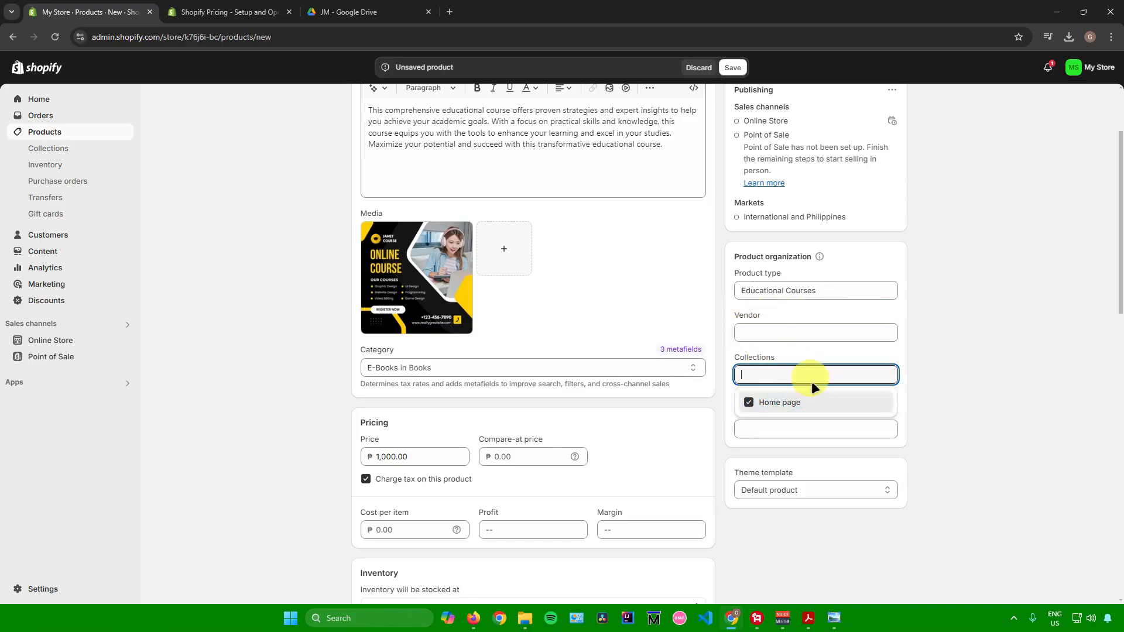
left_click(969, 372)
Add the tag "Educational Courses" to the product
left_click(747, 429)
type("E")
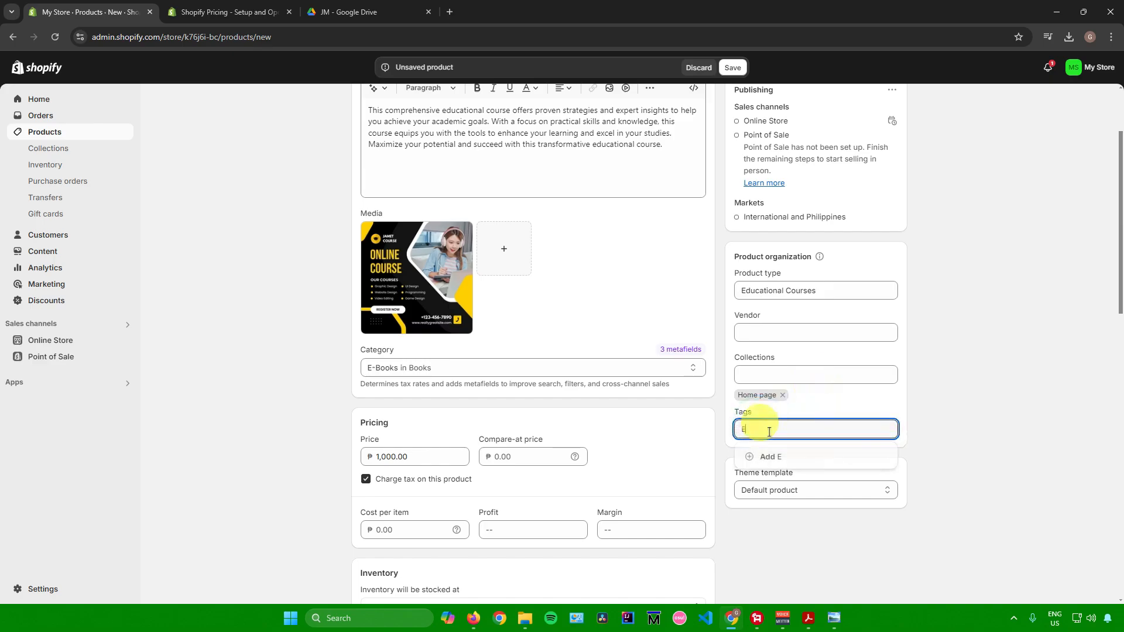
type("ducational Courses")
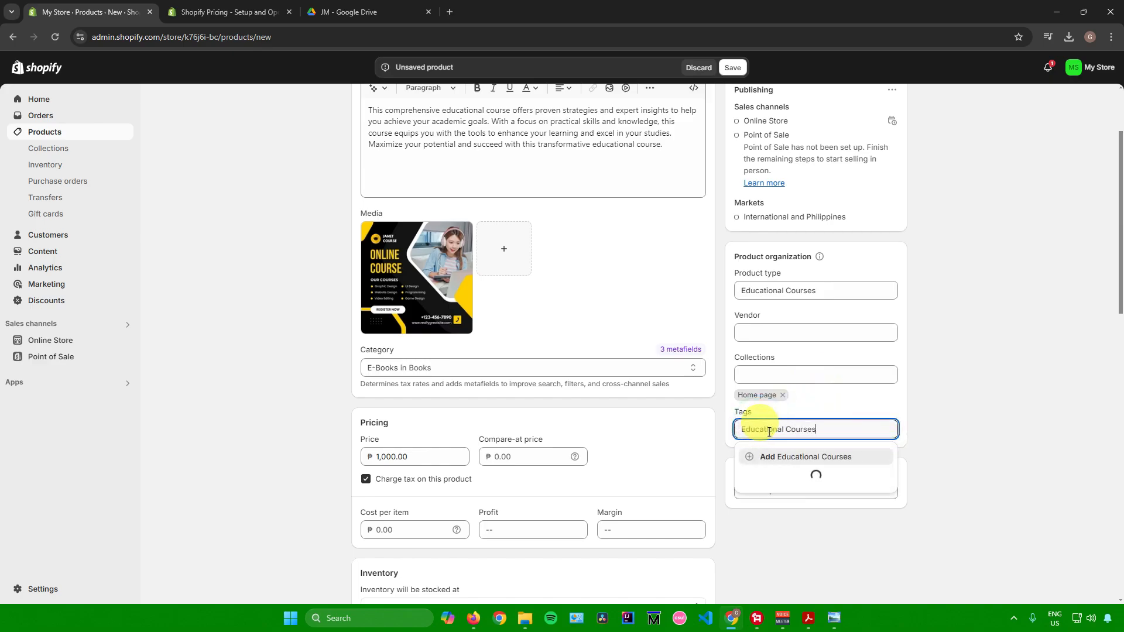
left_click(763, 457)
Check the completed product details, save the Educational Course product and return to the product list
scroll(958, 363, "up", 2)
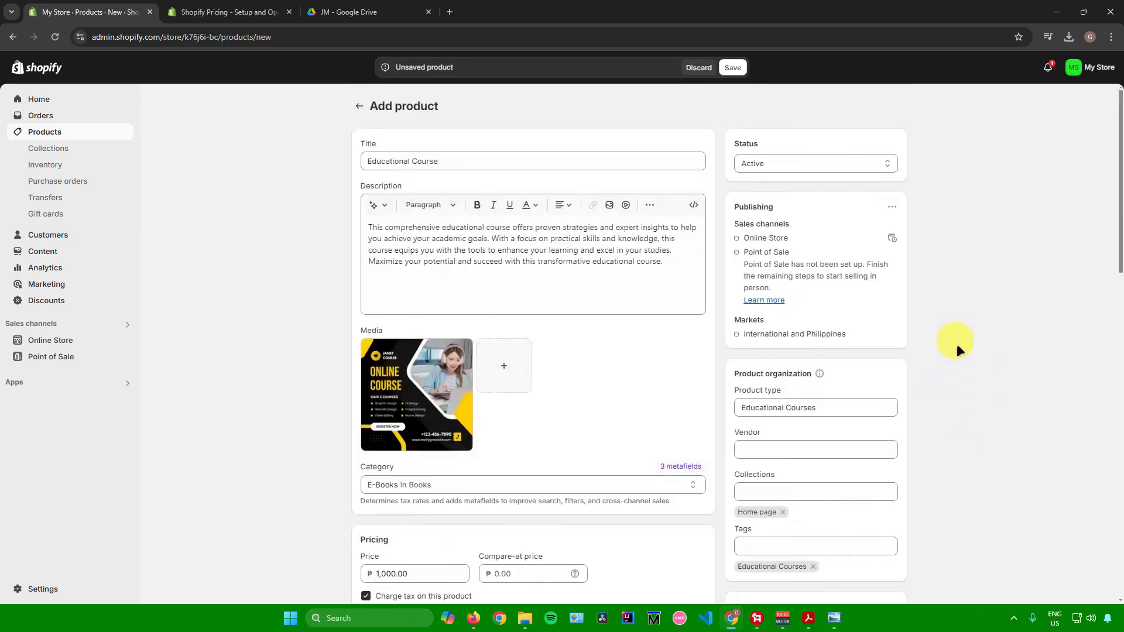
scroll(957, 343, "down", 9)
scroll(949, 346, "up", 9)
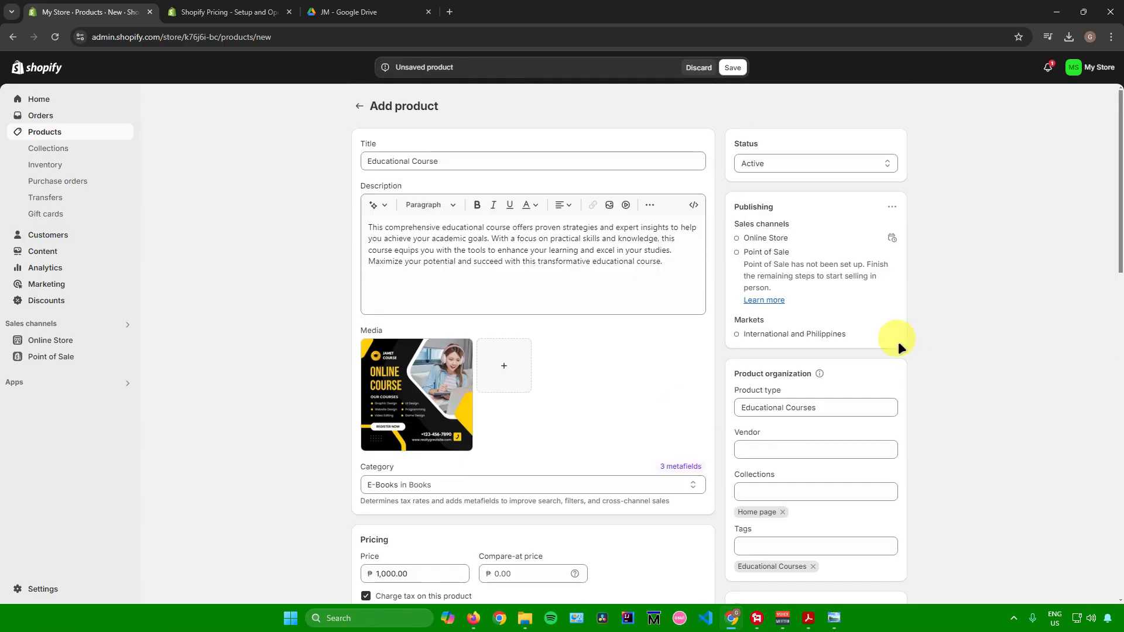
scroll(615, 284, "down", 5)
scroll(610, 287, "up", 5)
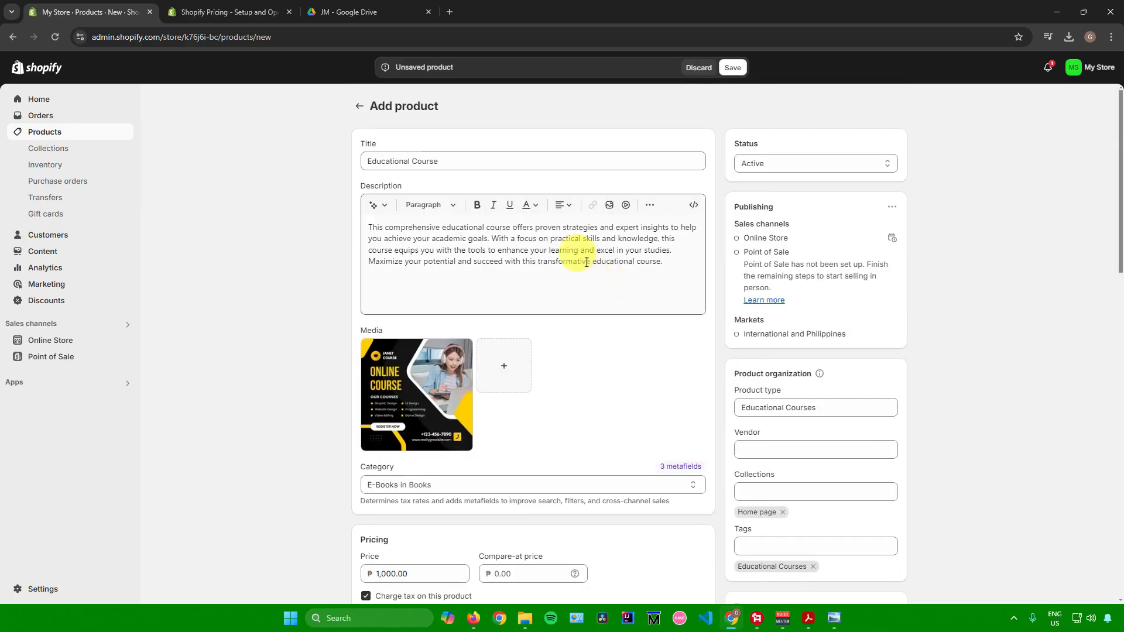
left_click(732, 68)
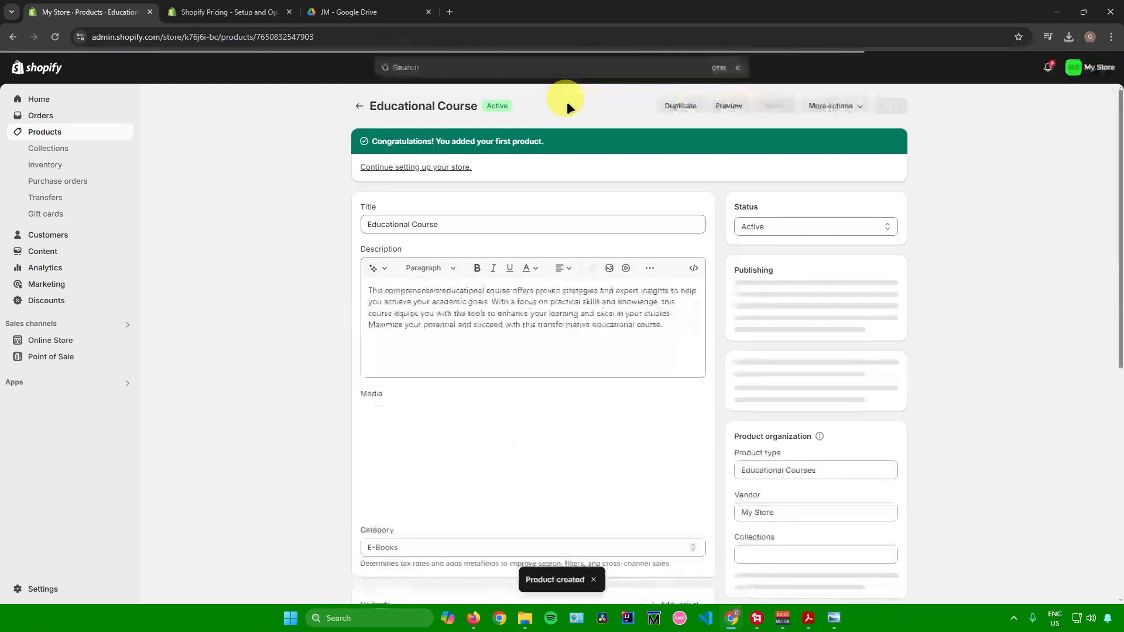
left_click(359, 105)
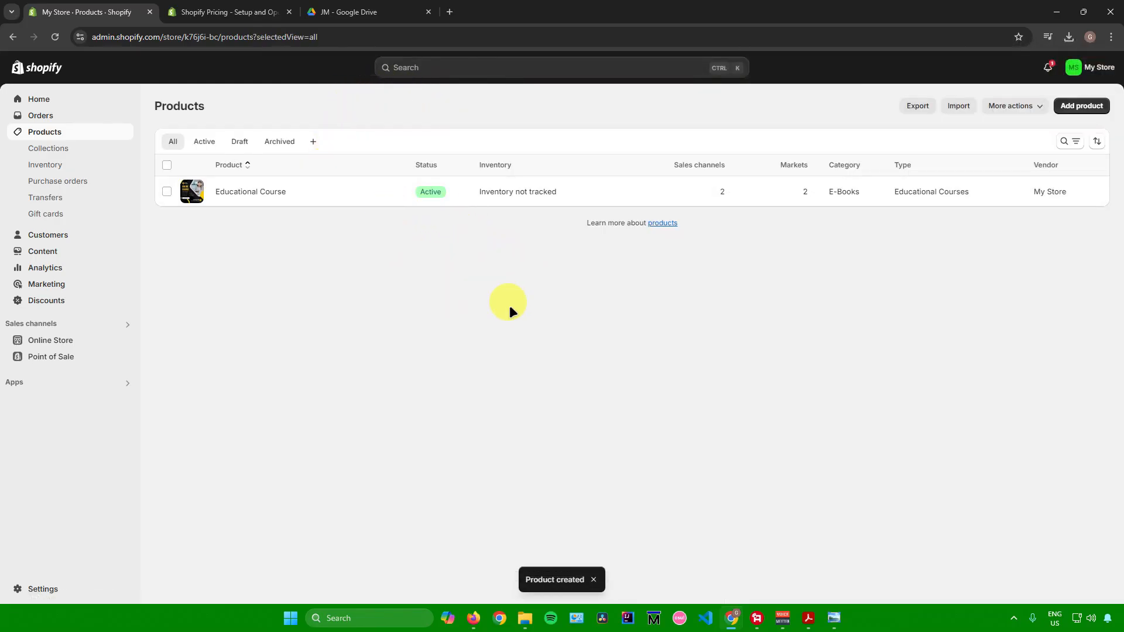
Switch to Windows Photo Viewer to view the Online Learning Course image, and return to the store's product list
mouse_move(834, 615)
left_click(826, 557)
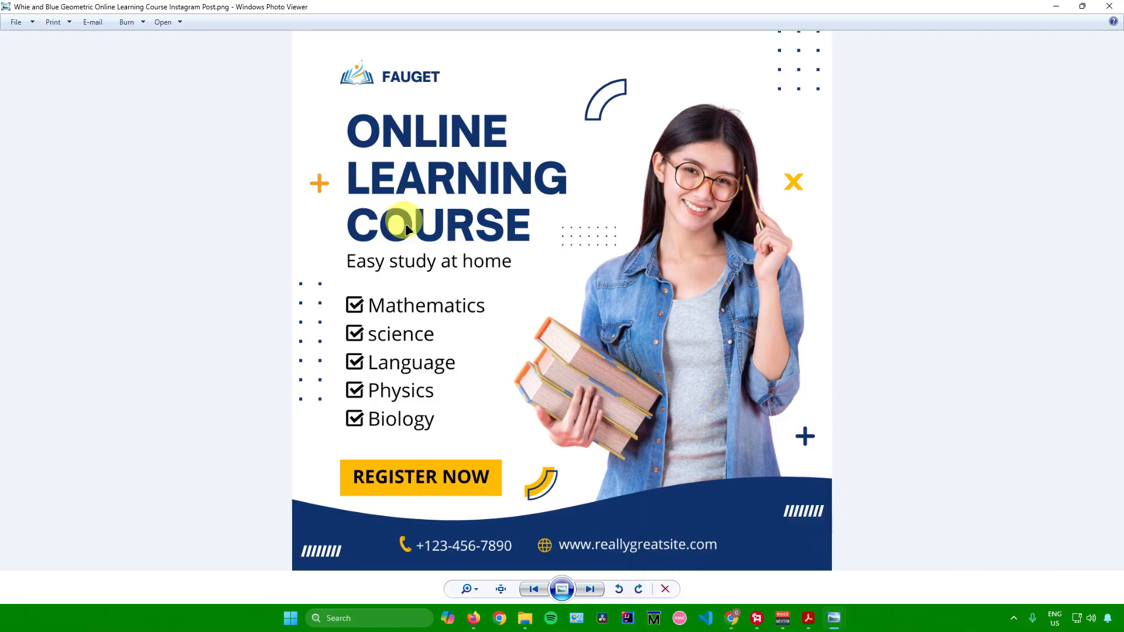
left_click(938, 544)
left_click(1053, 6)
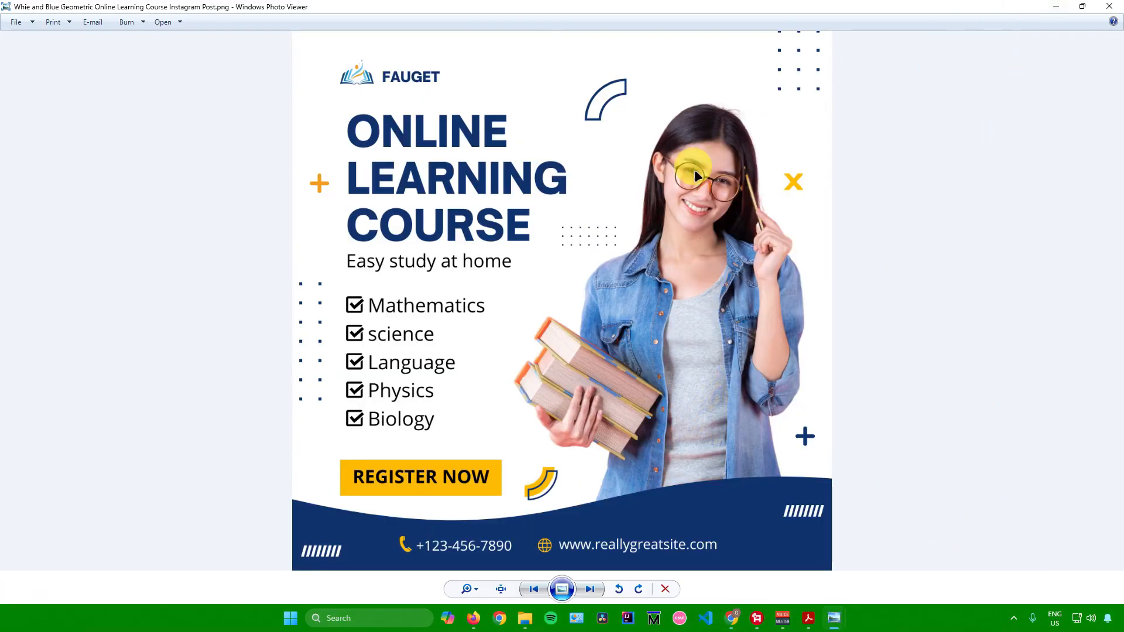
left_click(1048, 6)
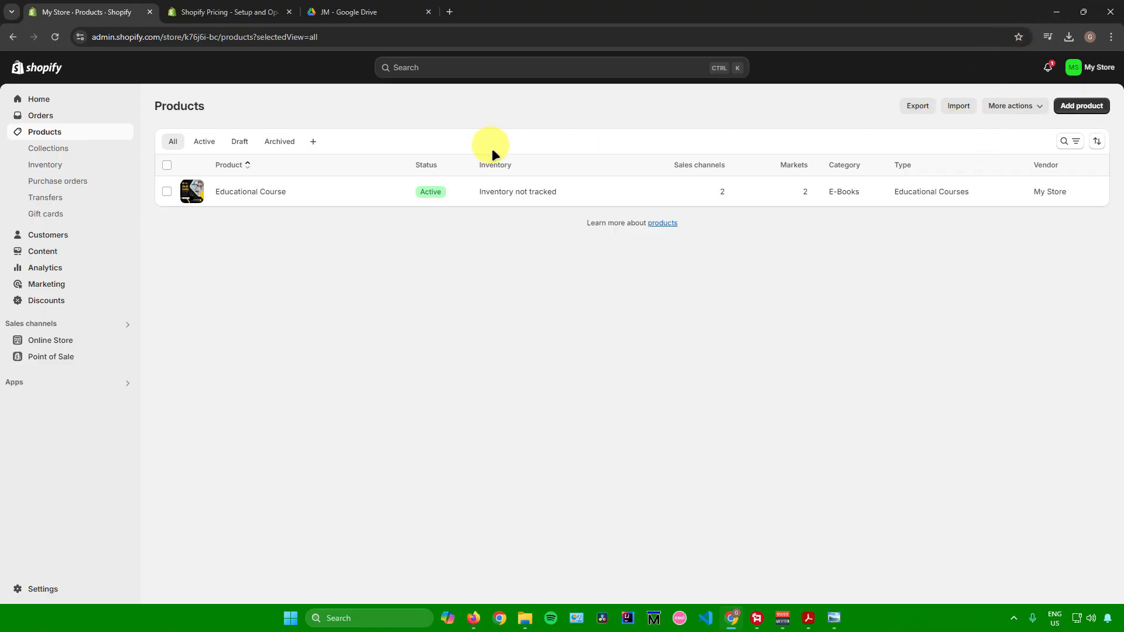
Start adding another product to the store and open its title for entry
left_click(1081, 105)
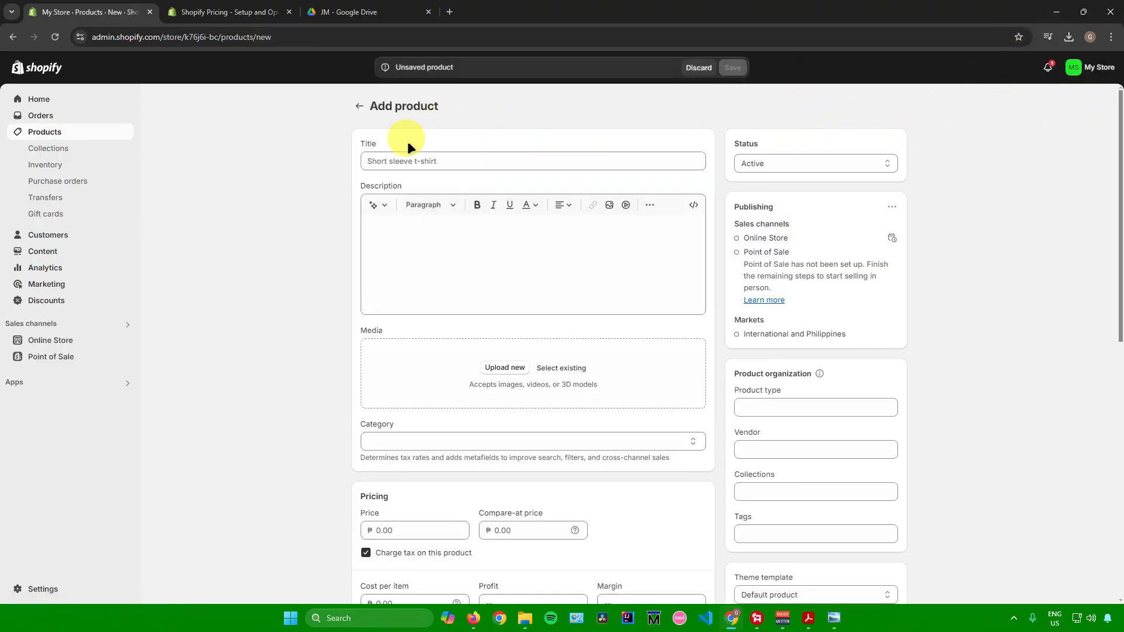
left_click(407, 160)
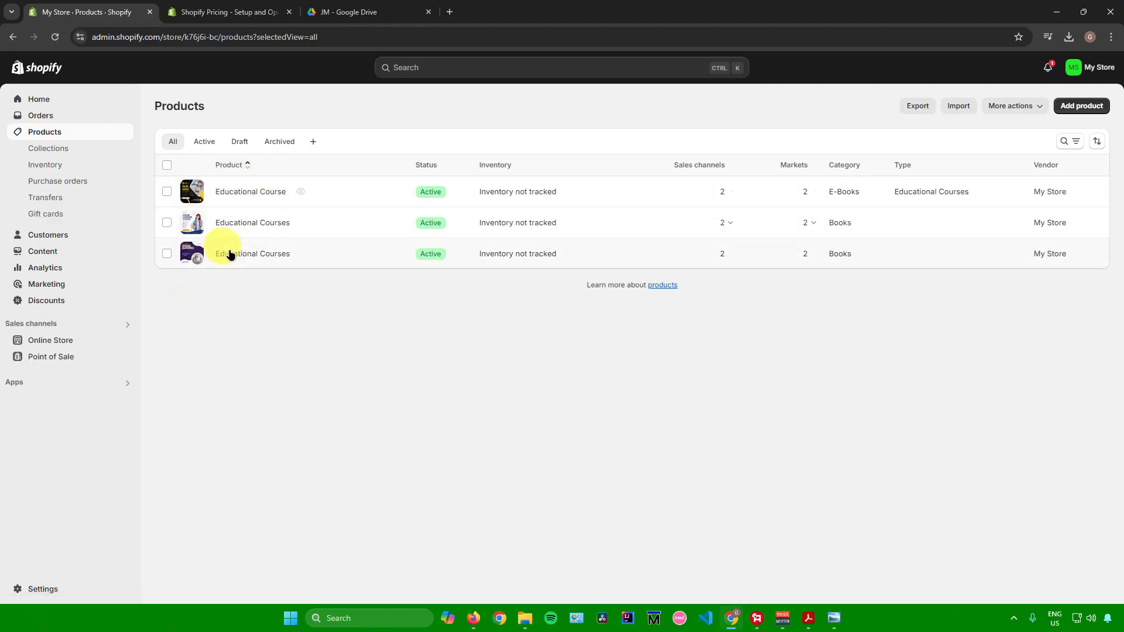
Open the Shopify App Store from the recommended apps and search it for "digital downloads"
left_click(27, 388)
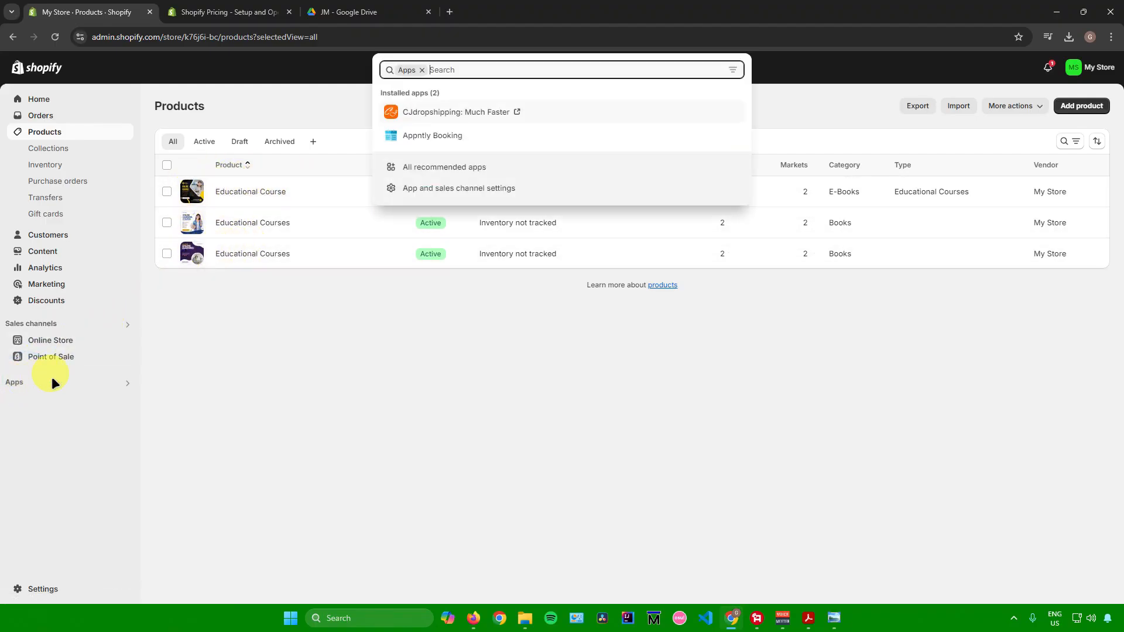
left_click(440, 166)
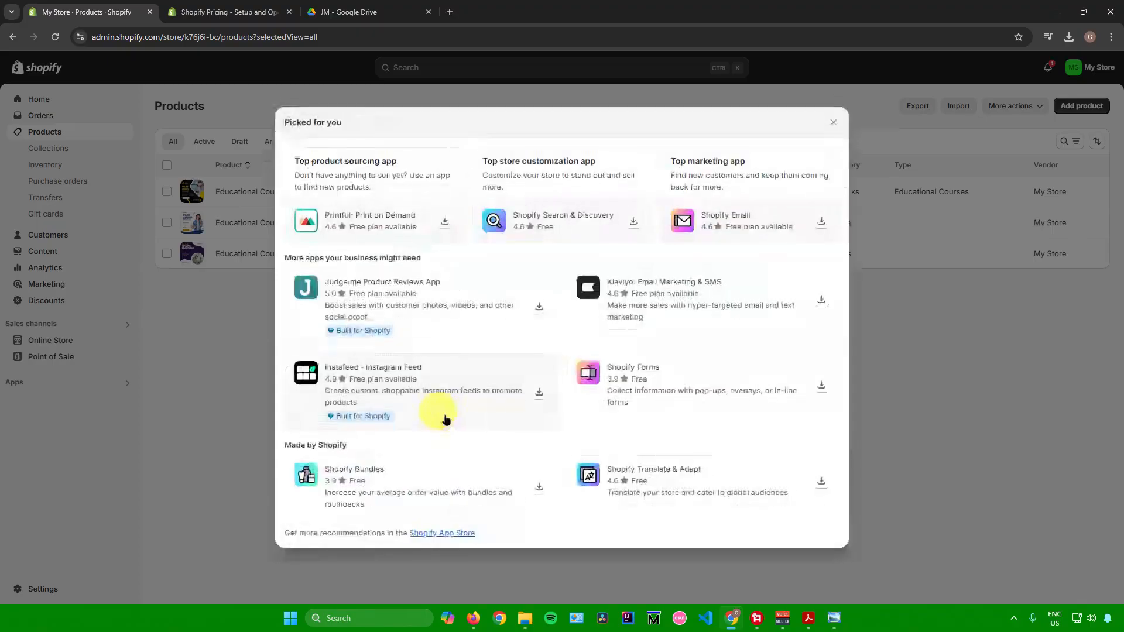
left_click(441, 534)
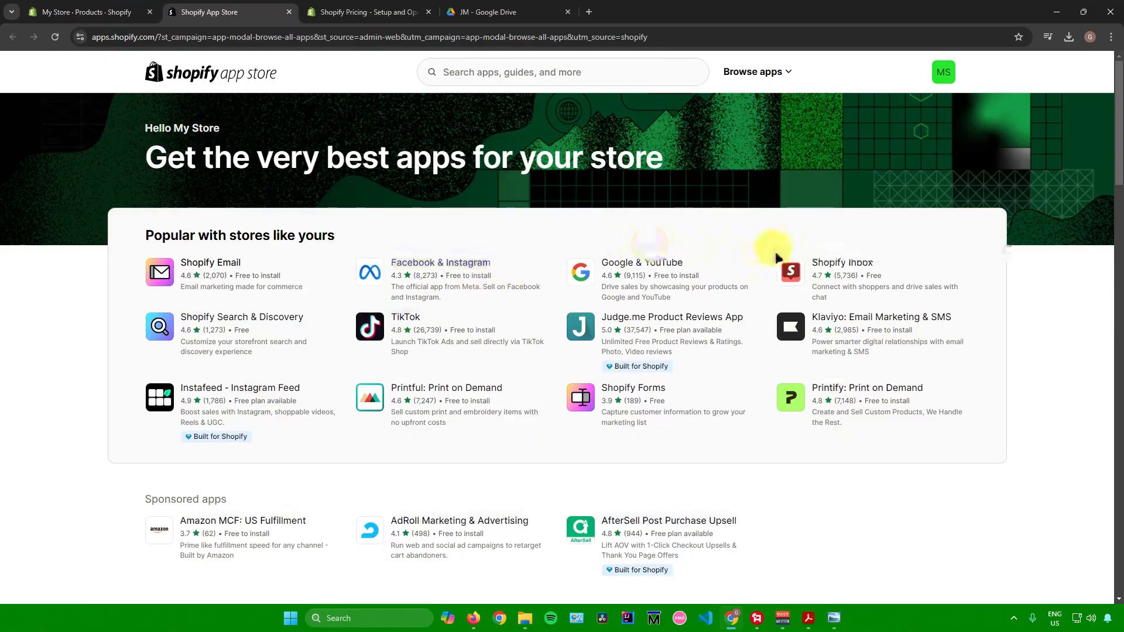
left_click(457, 72)
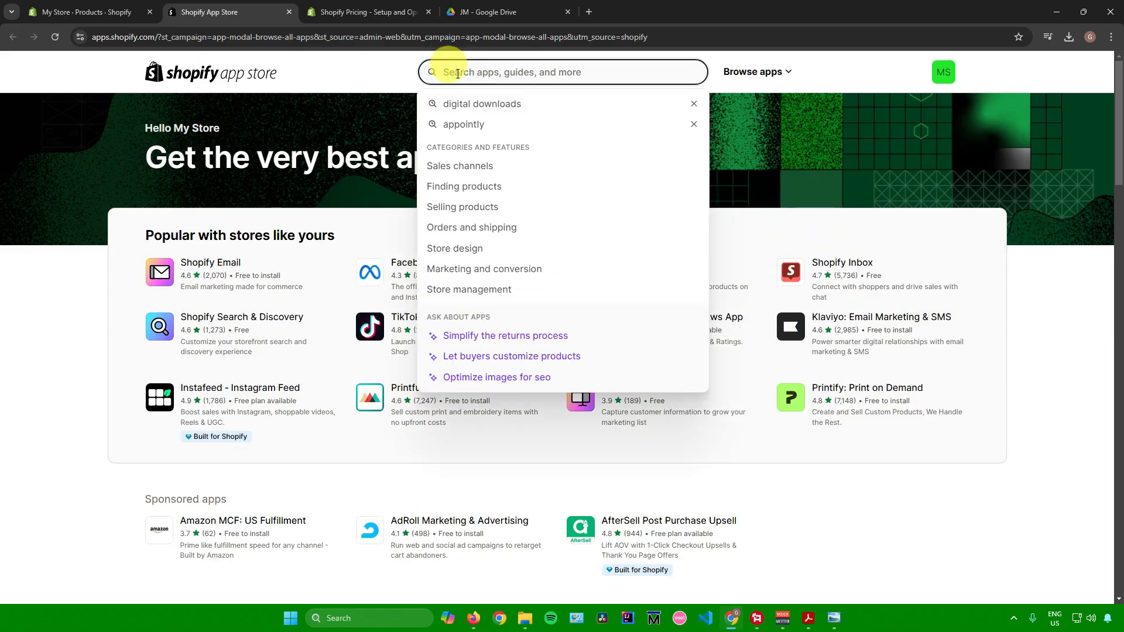
left_click(469, 103)
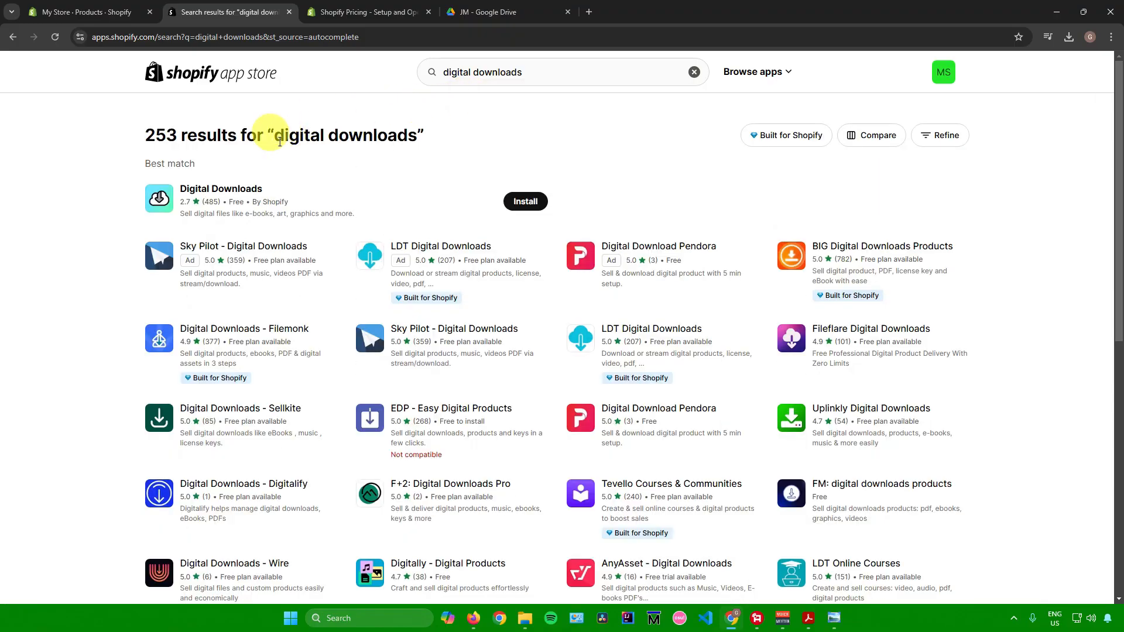
Open the Digital Downloads app by Shopify from the search results and install it in the store
left_click(215, 188)
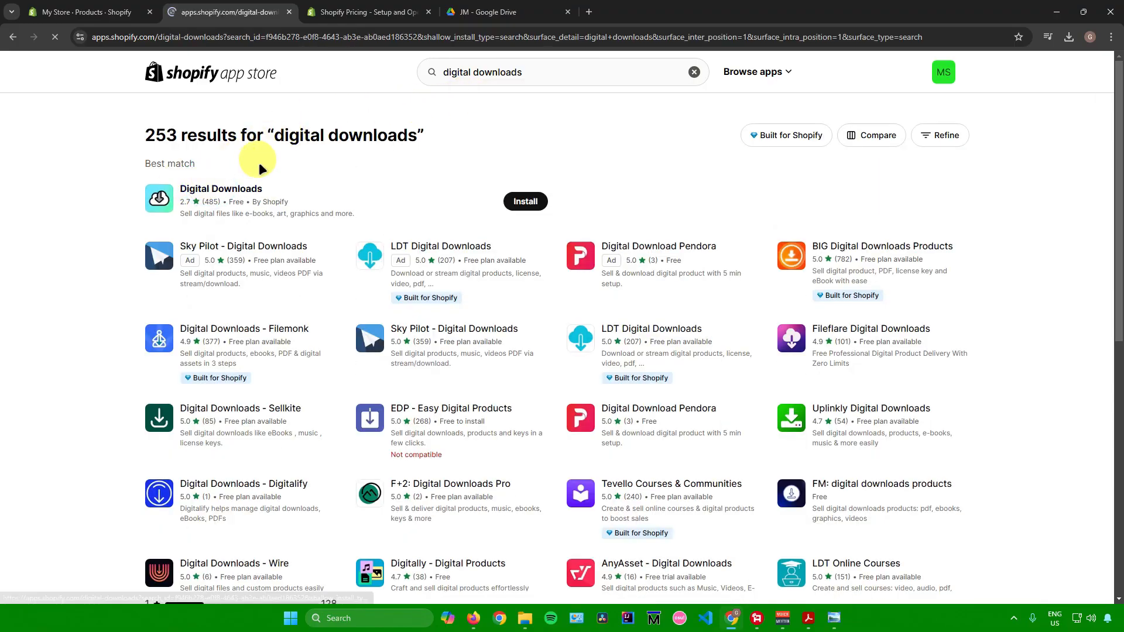
left_click_drag(188, 136, 283, 146)
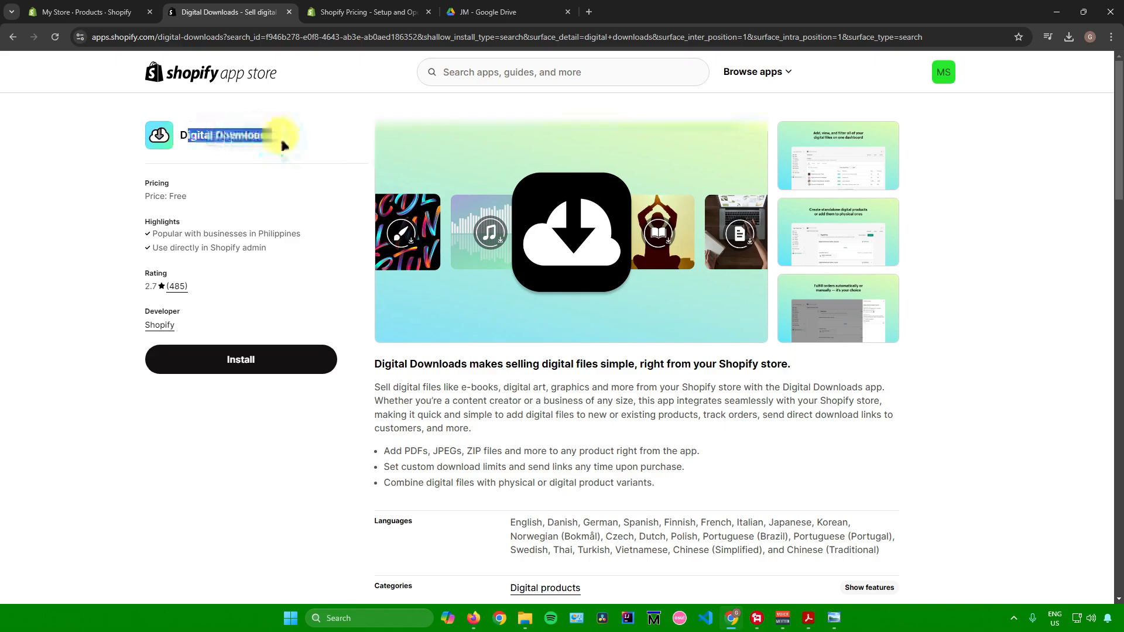
left_click(252, 359)
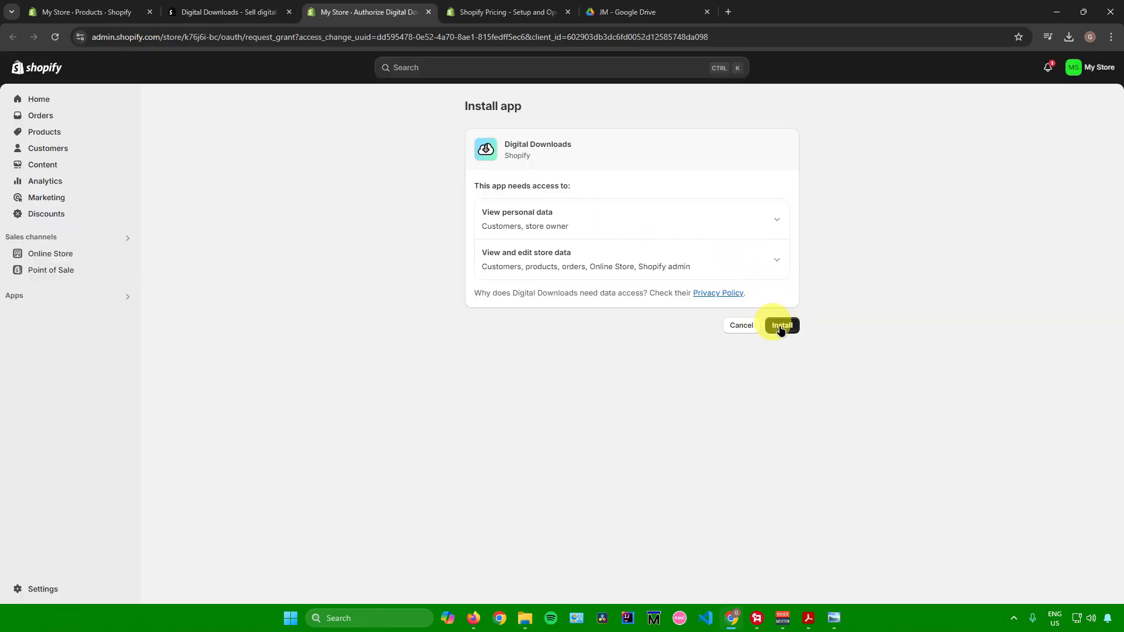
left_click(781, 327)
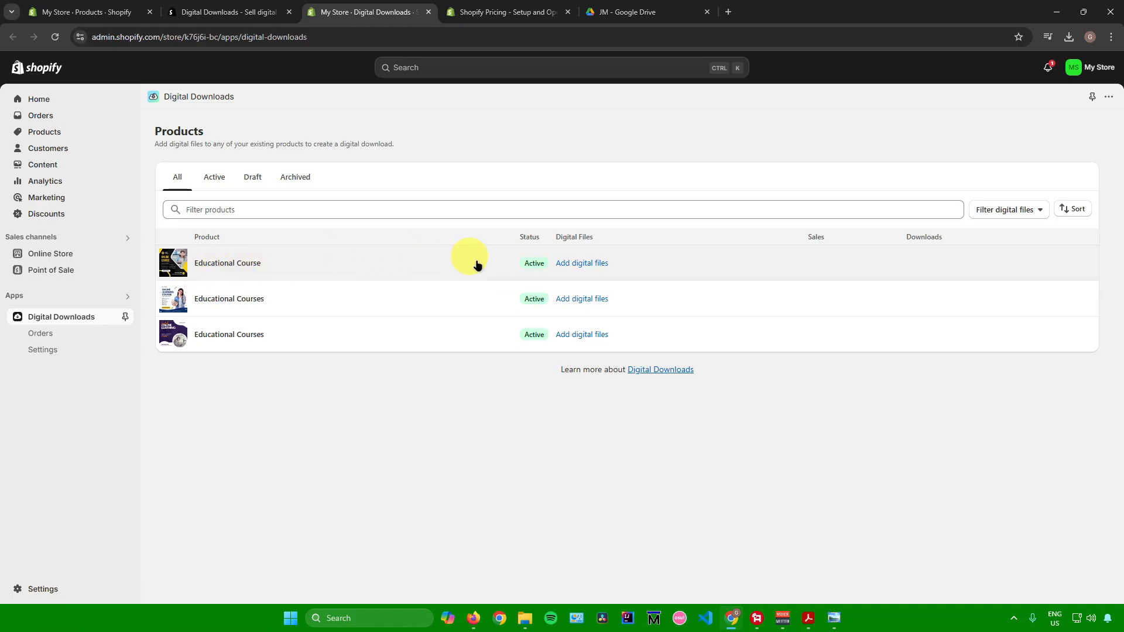
Open the digital files of the Educational Course product and browse the files available for its Adults variant
left_click(572, 267)
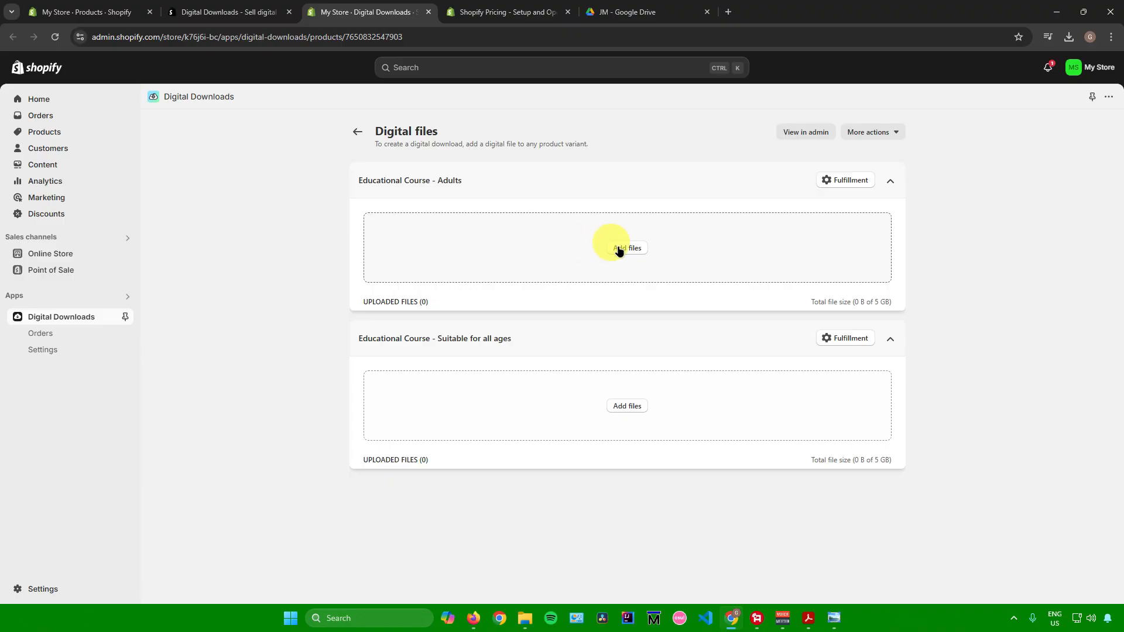
left_click(619, 246)
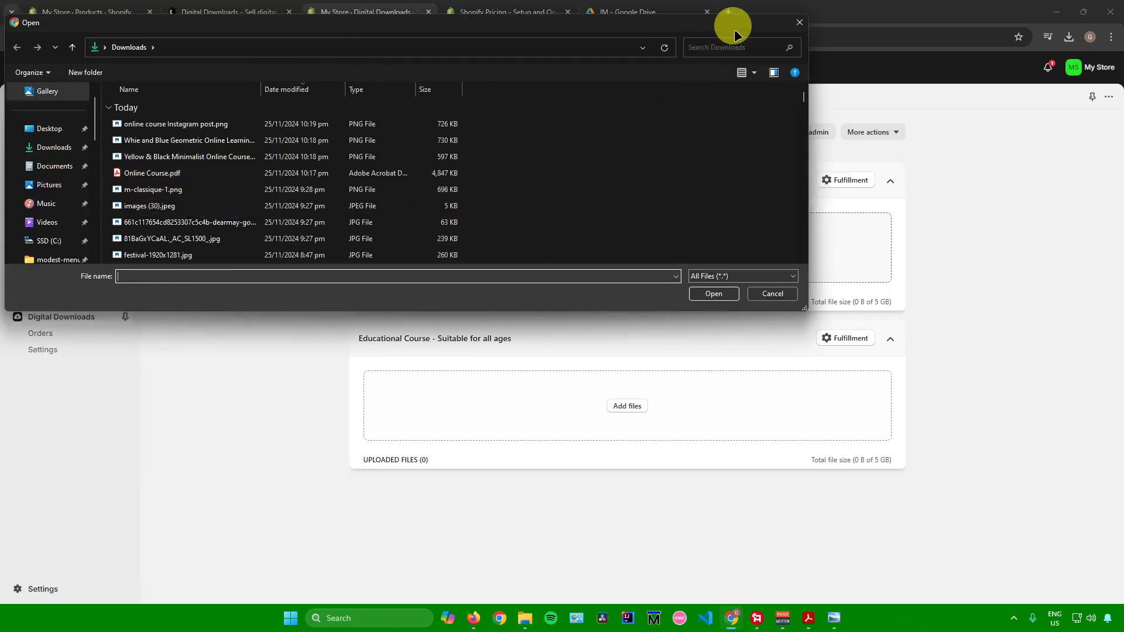
left_click(800, 22)
Switch to Adobe Acrobat to look through the pages of the Online Course PDF, and return to the store
left_click(807, 622)
scroll(658, 319, "down", 3)
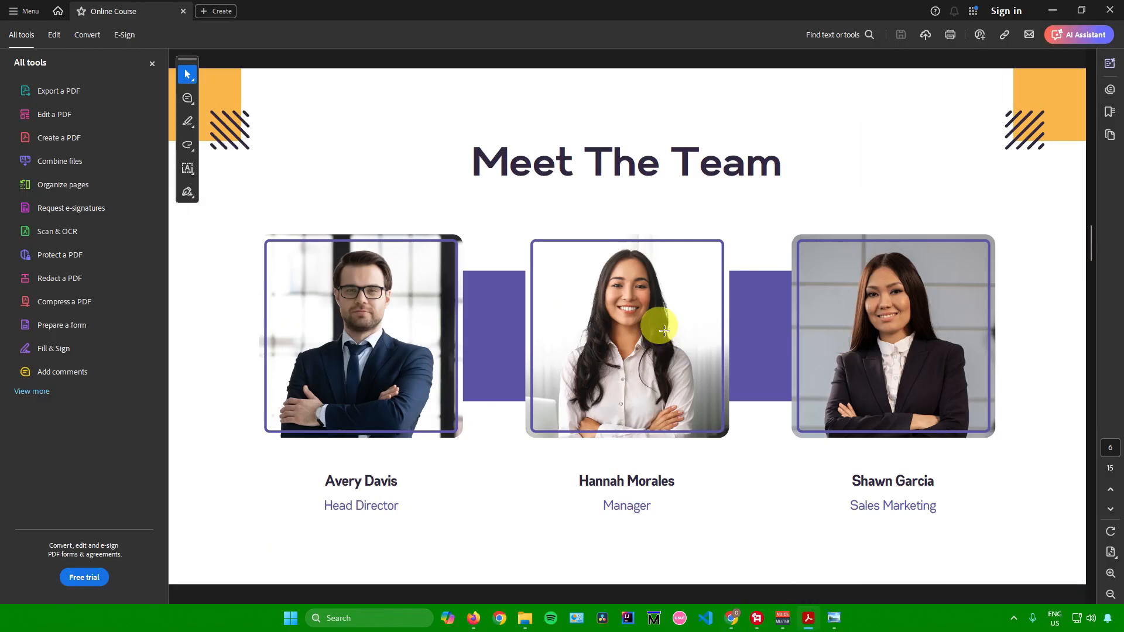
scroll(653, 327, "up", 12)
scroll(651, 327, "down", 6)
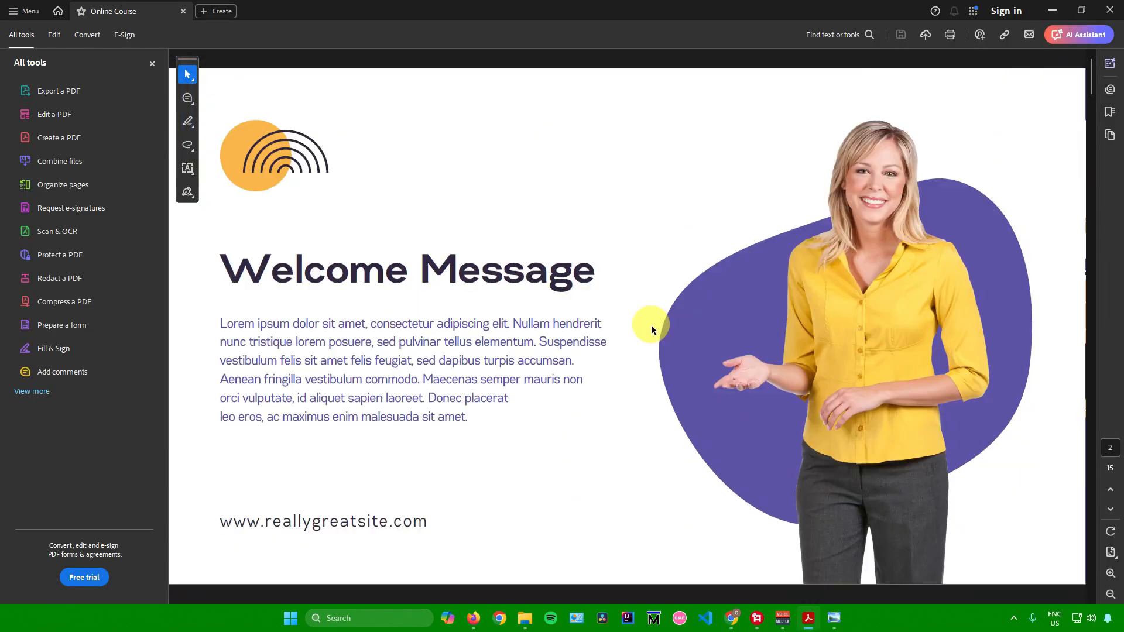
scroll(651, 329, "down", 2)
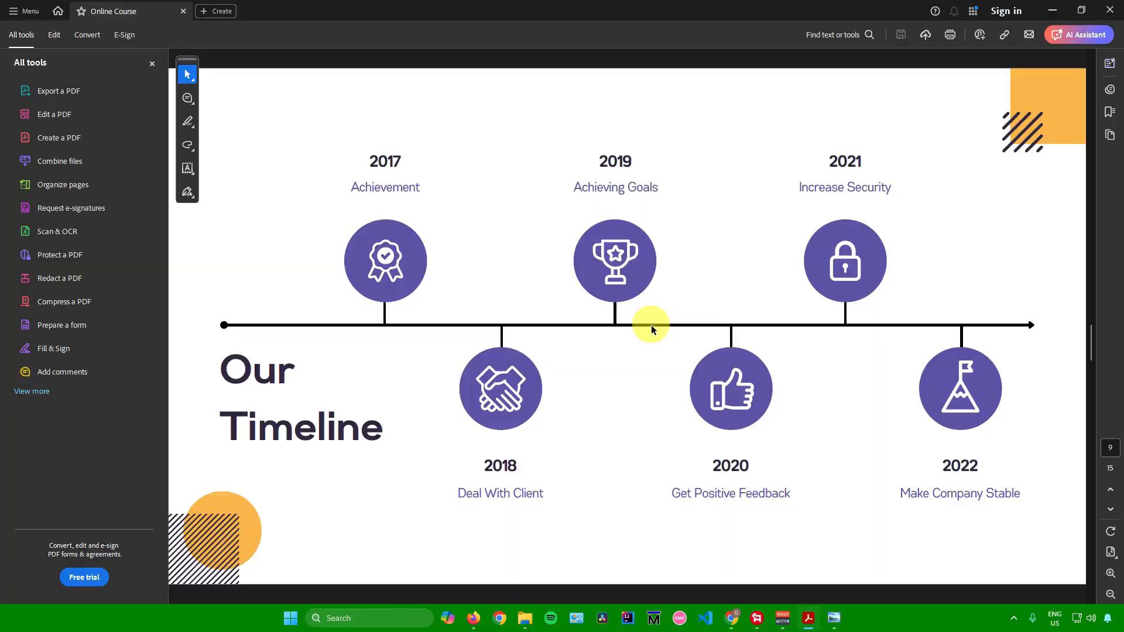
scroll(651, 330, "up", 2)
left_click(1051, 9)
Upload Online Course.pdf to both the Adults and the Suitable for all ages variants of Educational Course
left_click(618, 249)
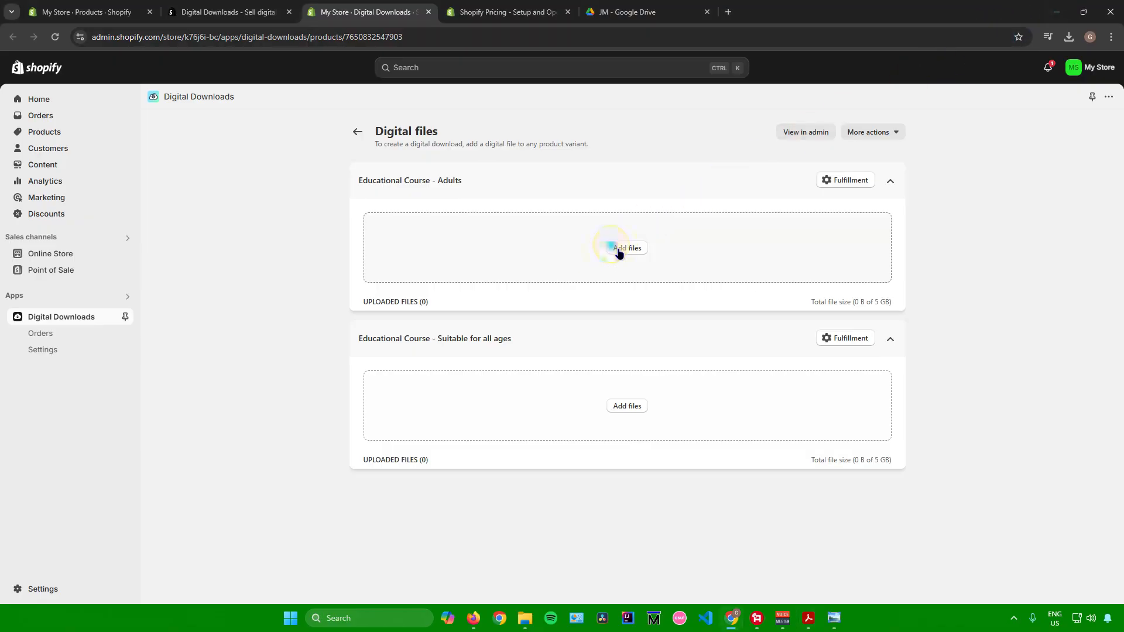
double_click(247, 173)
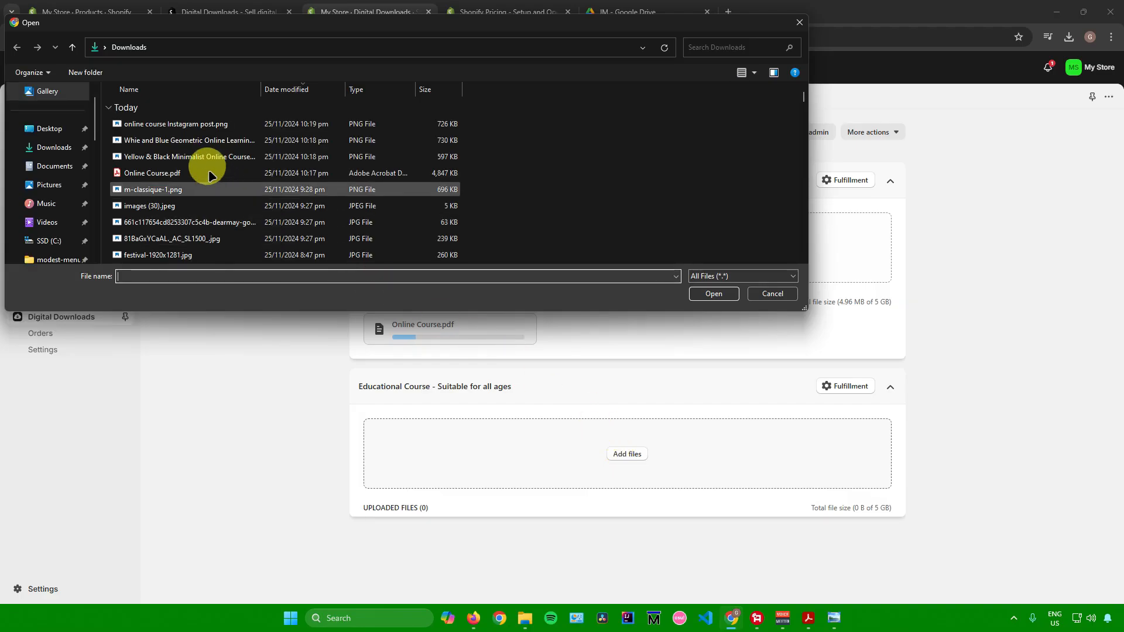
double_click(268, 171)
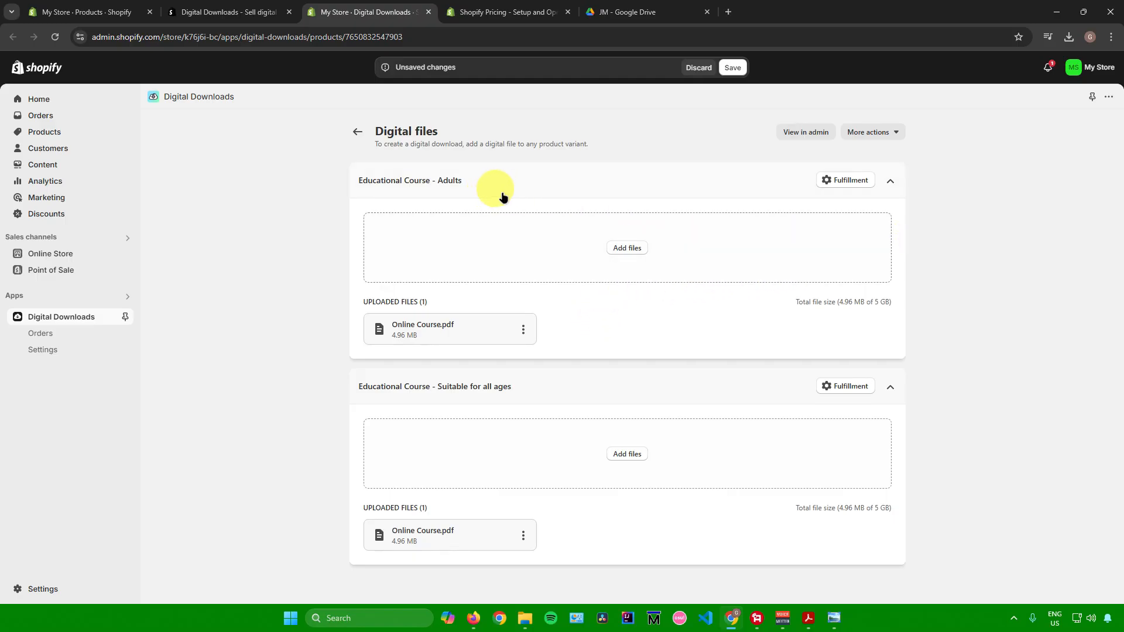
Open the fulfillment settings of the Adults variant and examine its fulfillment type and download limit options
left_click(846, 181)
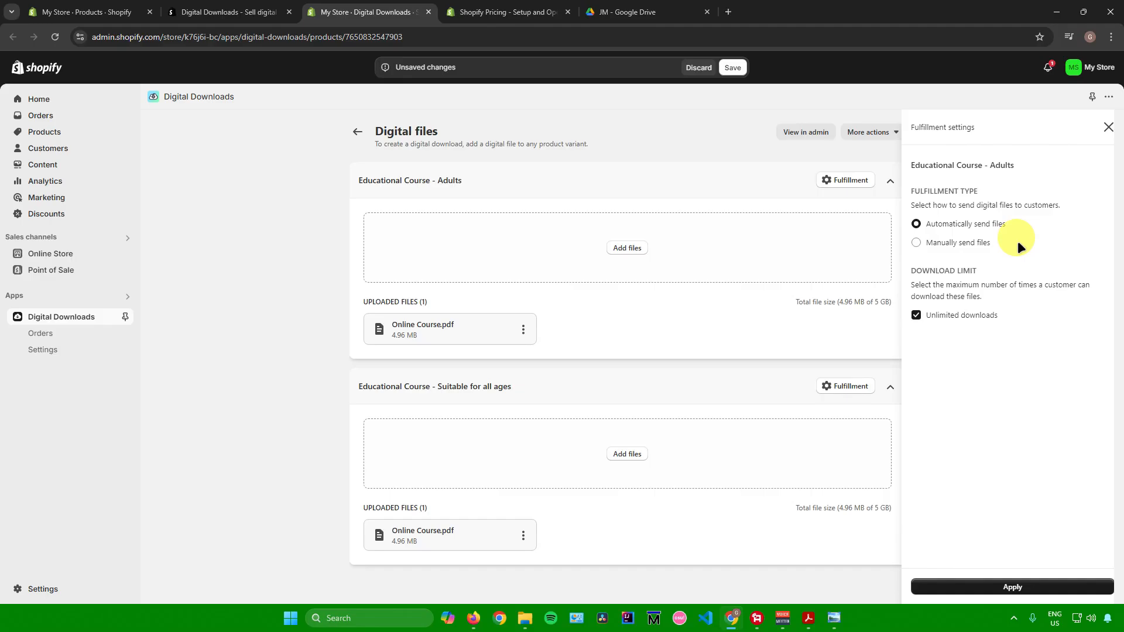
left_click_drag(914, 165, 1023, 150)
left_click_drag(911, 191, 999, 192)
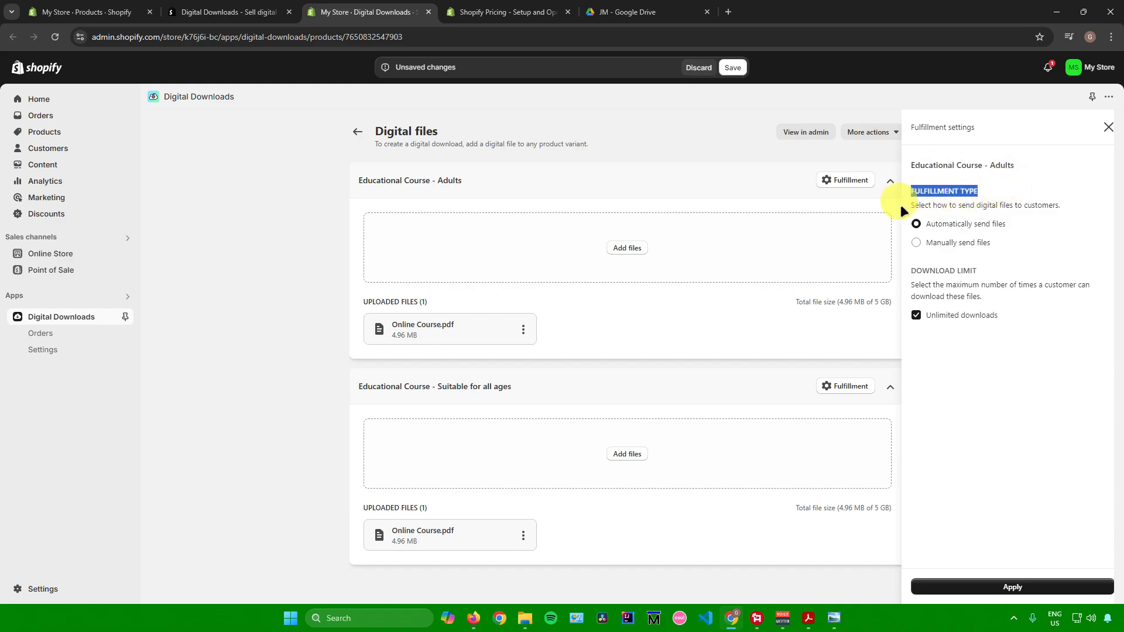
left_click_drag(914, 205, 1061, 206)
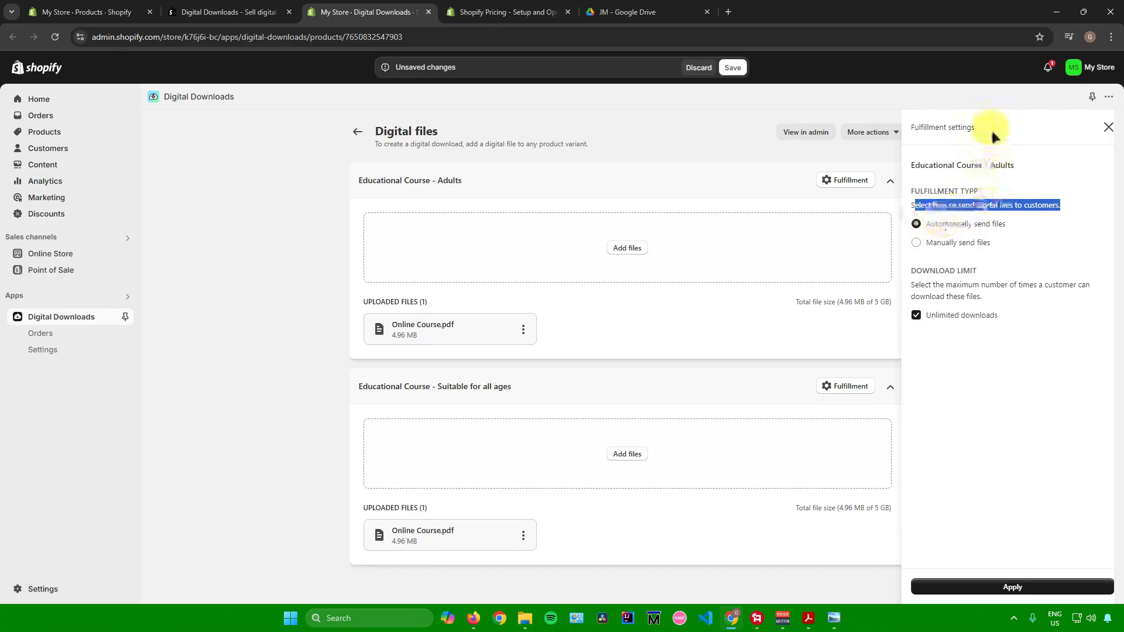
left_click(913, 271)
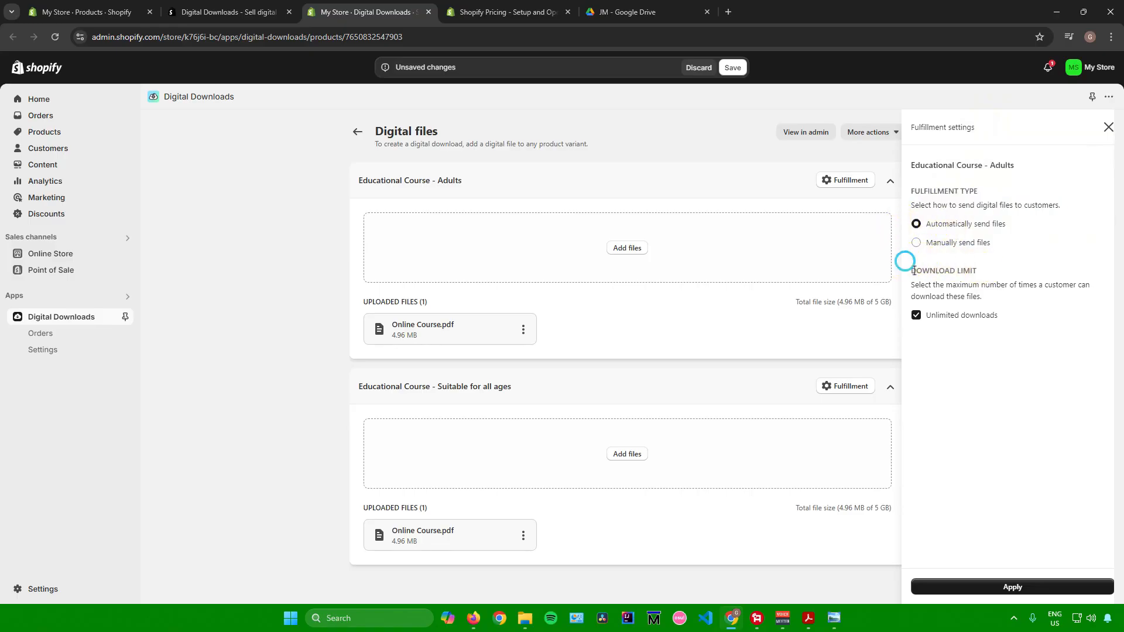
left_click_drag(915, 285, 940, 315)
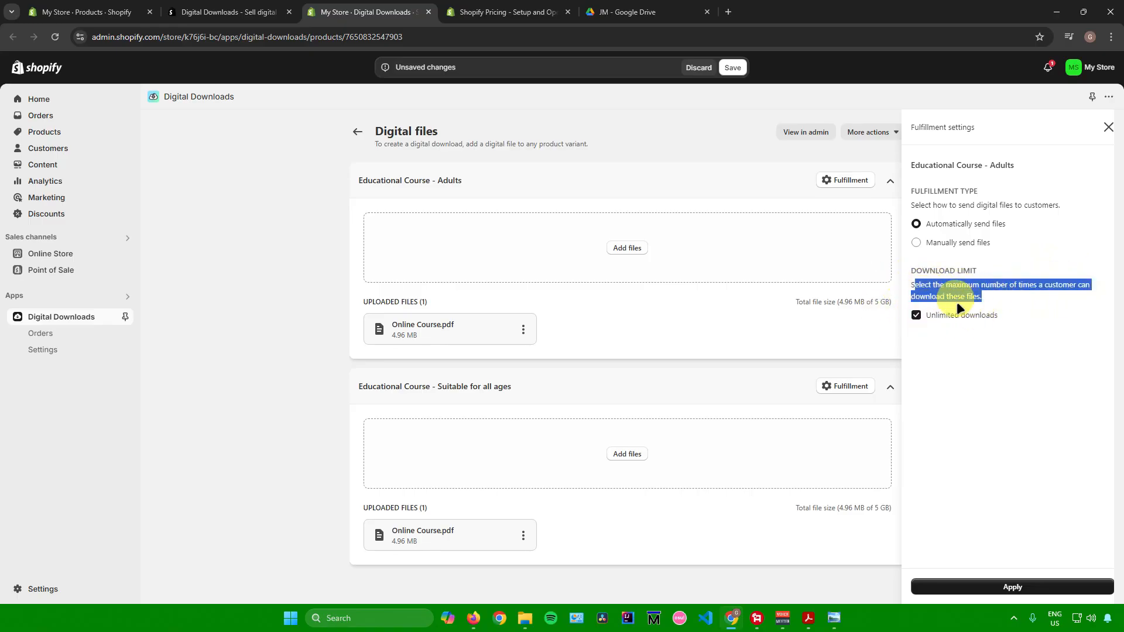
Try a maximum downloads limit for the Adults variant, and restore unlimited downloads
left_click(919, 317)
left_click(928, 359)
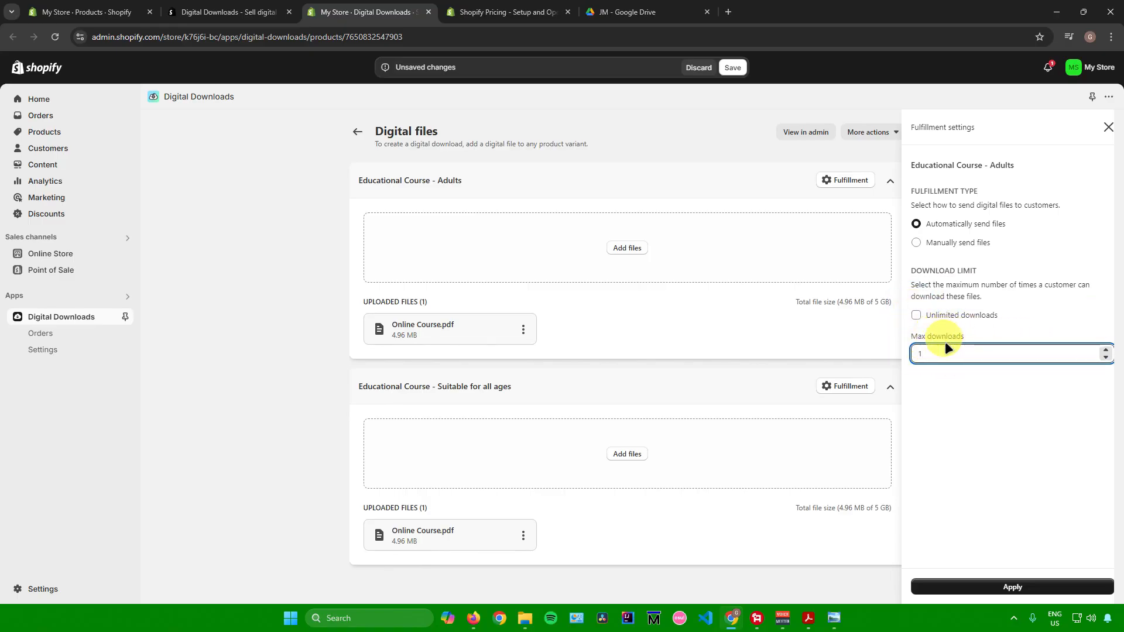
left_click(917, 317)
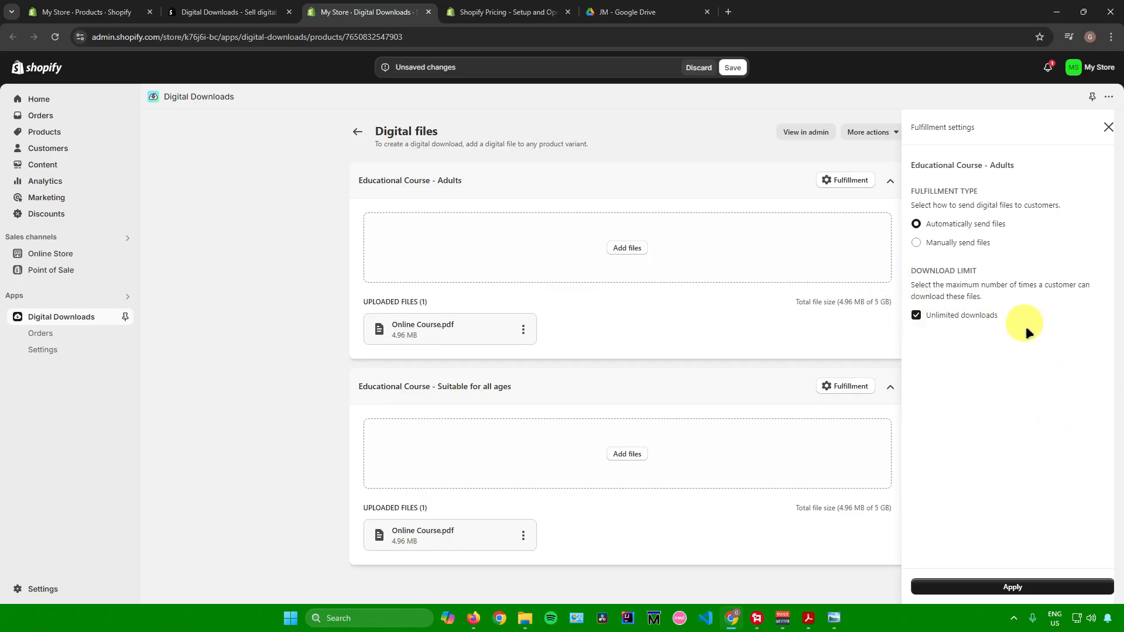
Apply the Adults variant's fulfillment settings with automatic sending and unlimited downloads, and save the product's digital files
left_click(1005, 587)
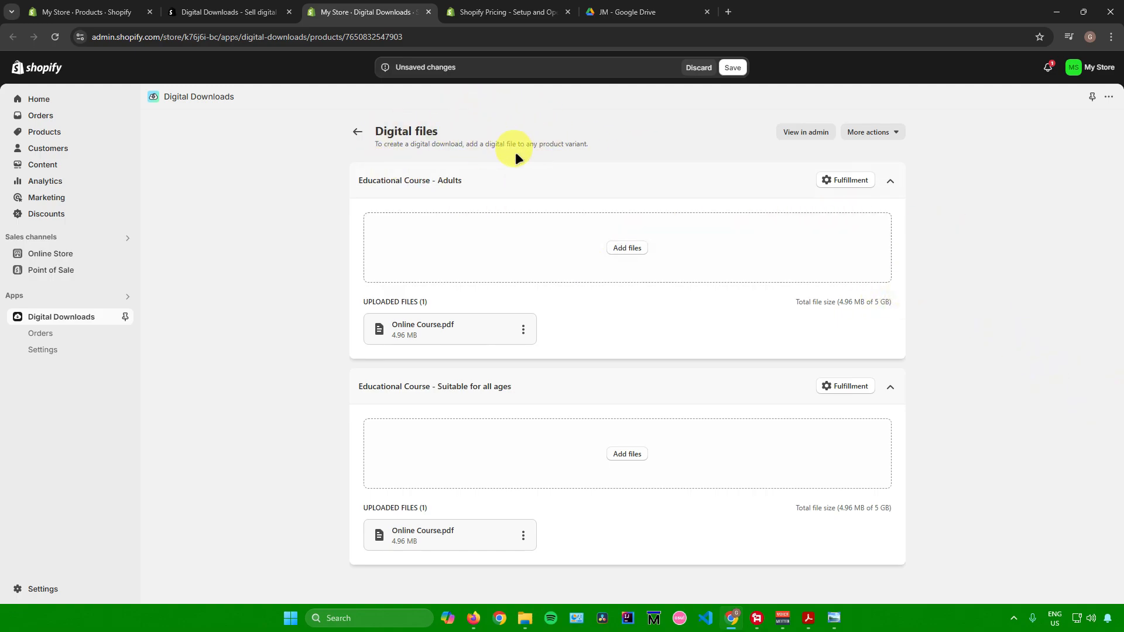
left_click(732, 68)
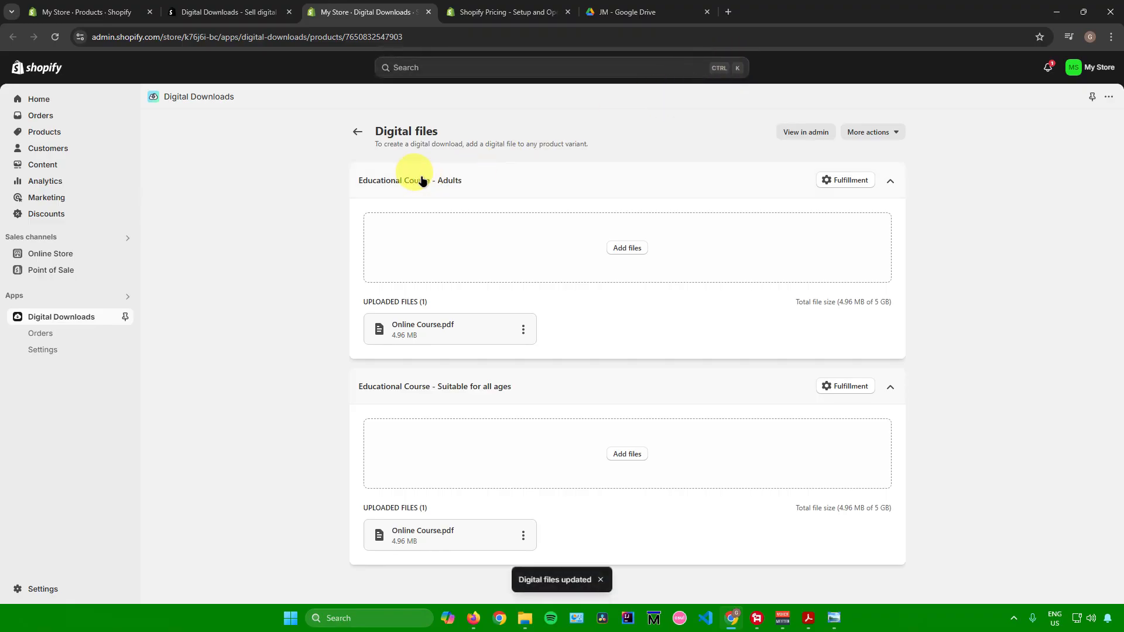
mouse_move(583, 619)
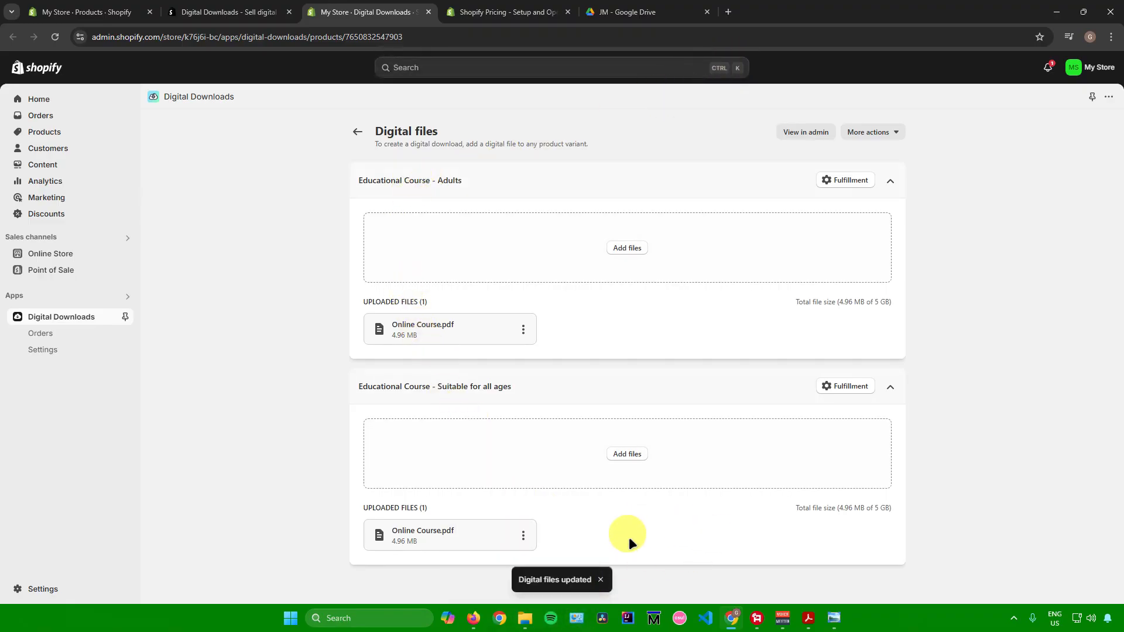
Add Online Course.pdf to the second listed product, Educational Courses, and save after checking its fulfillment settings
left_click(355, 133)
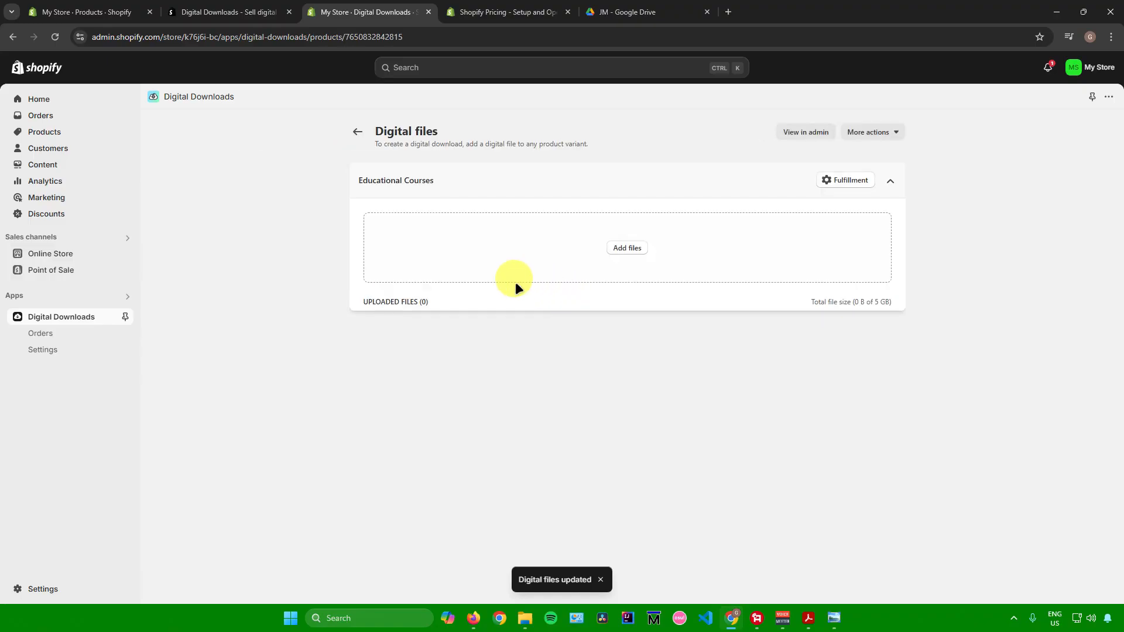
left_click(627, 248)
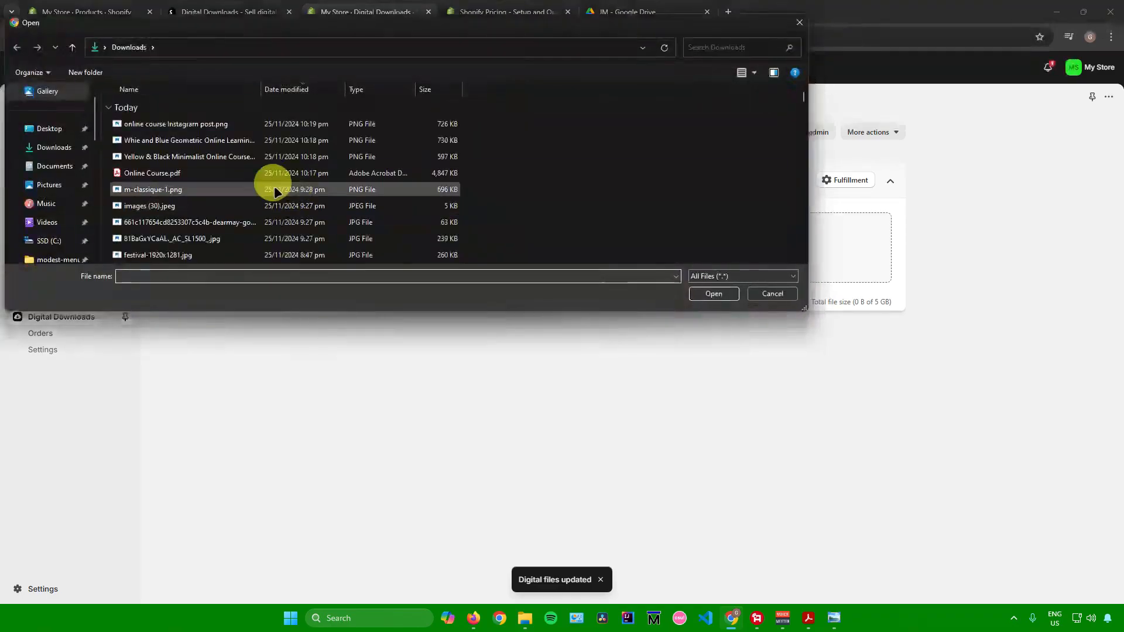
double_click(232, 170)
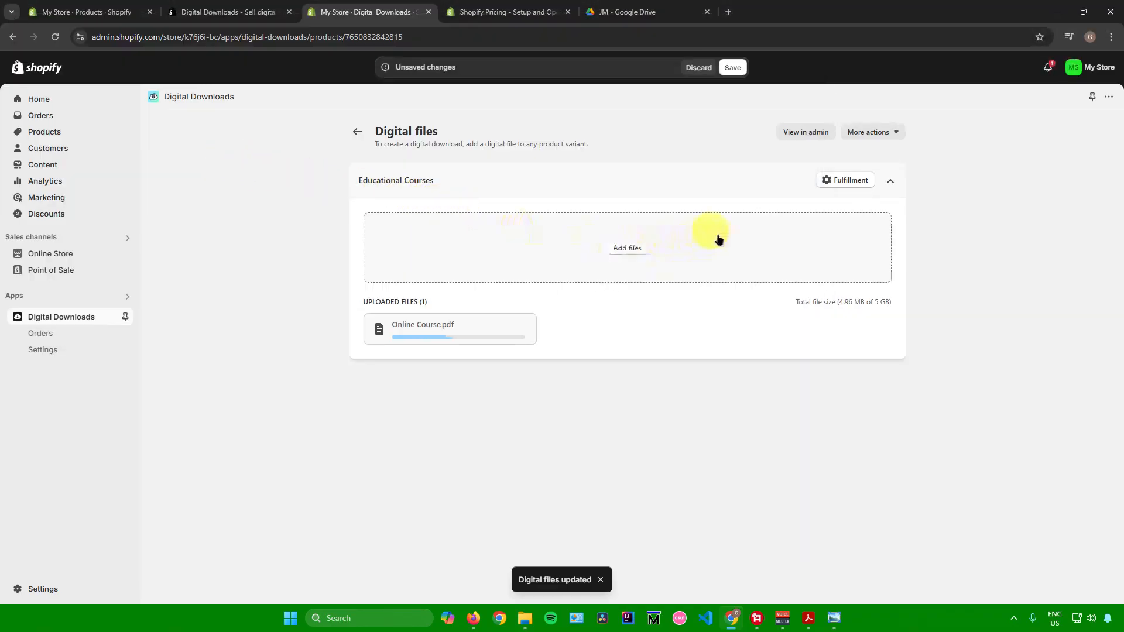
left_click(849, 182)
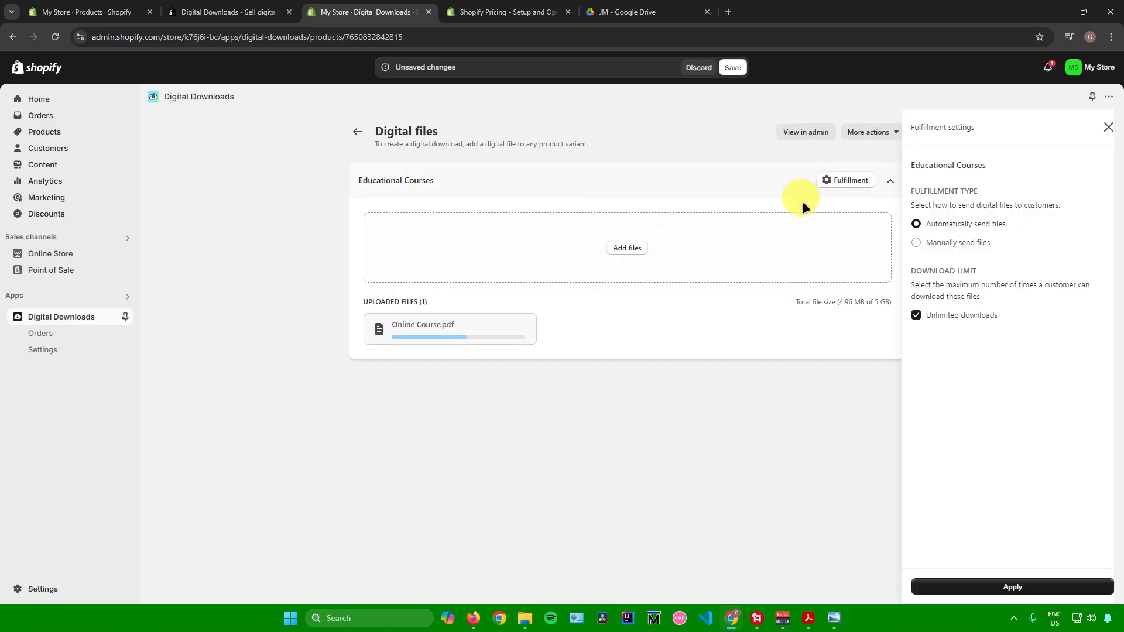
left_click(1108, 128)
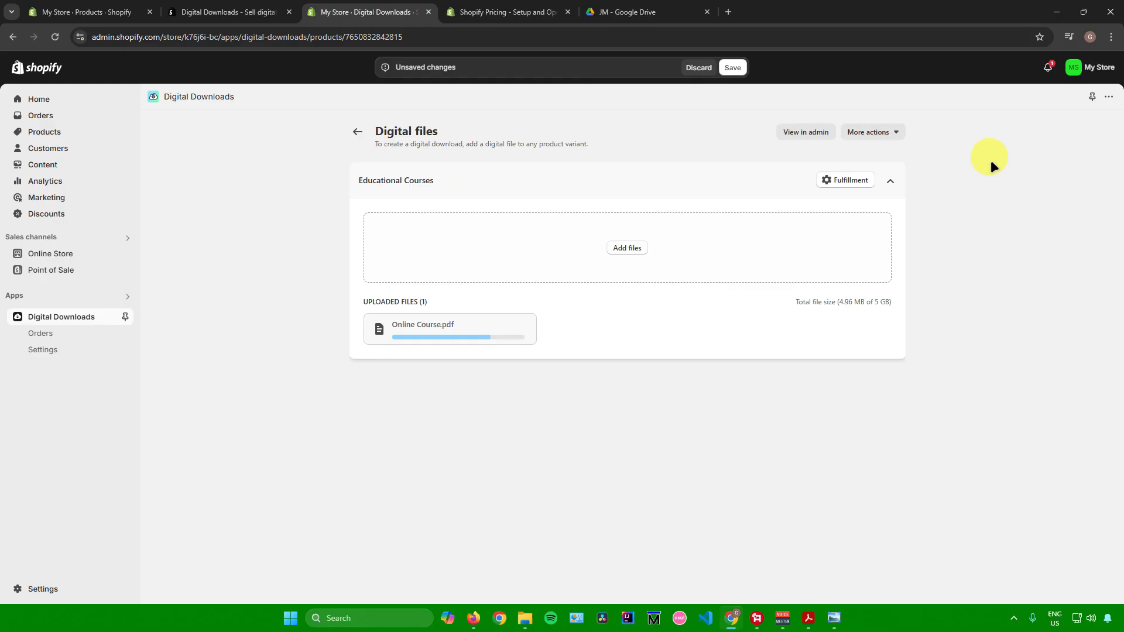
left_click(731, 68)
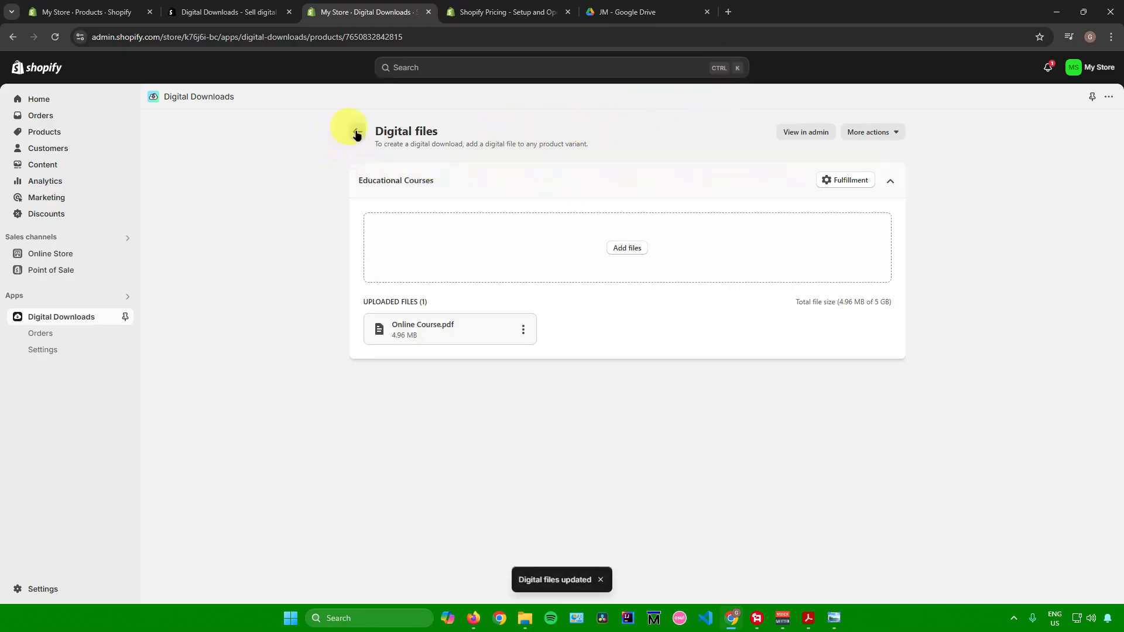
Add Online Course.pdf to the third listed product, Educational Courses, check its fulfillment settings, and save before returning to the product list
left_click(357, 131)
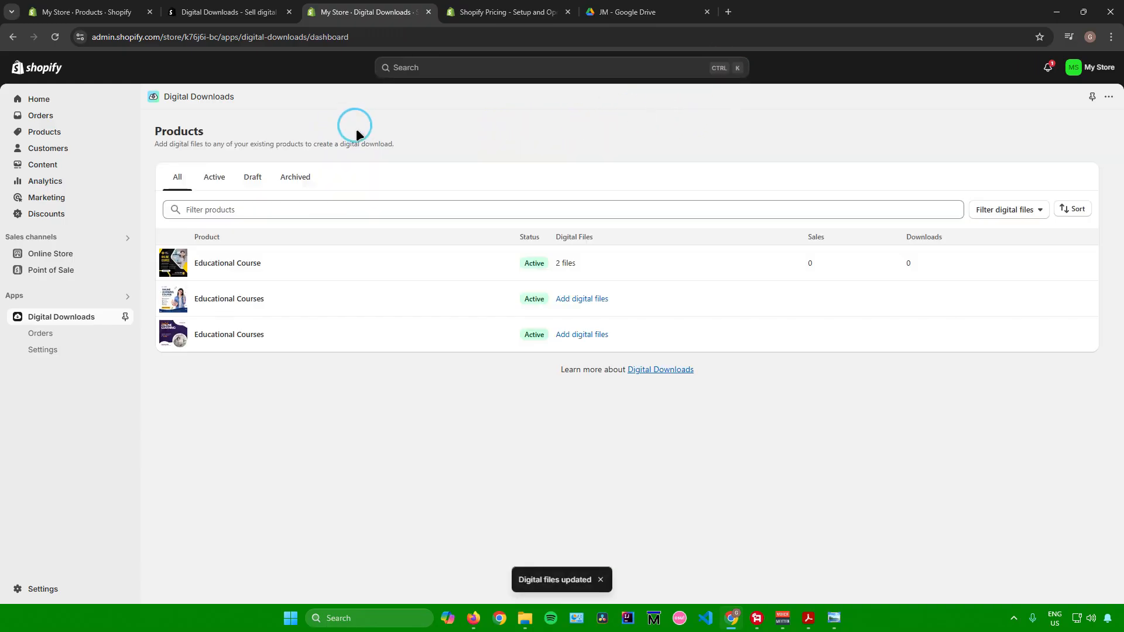
left_click(575, 336)
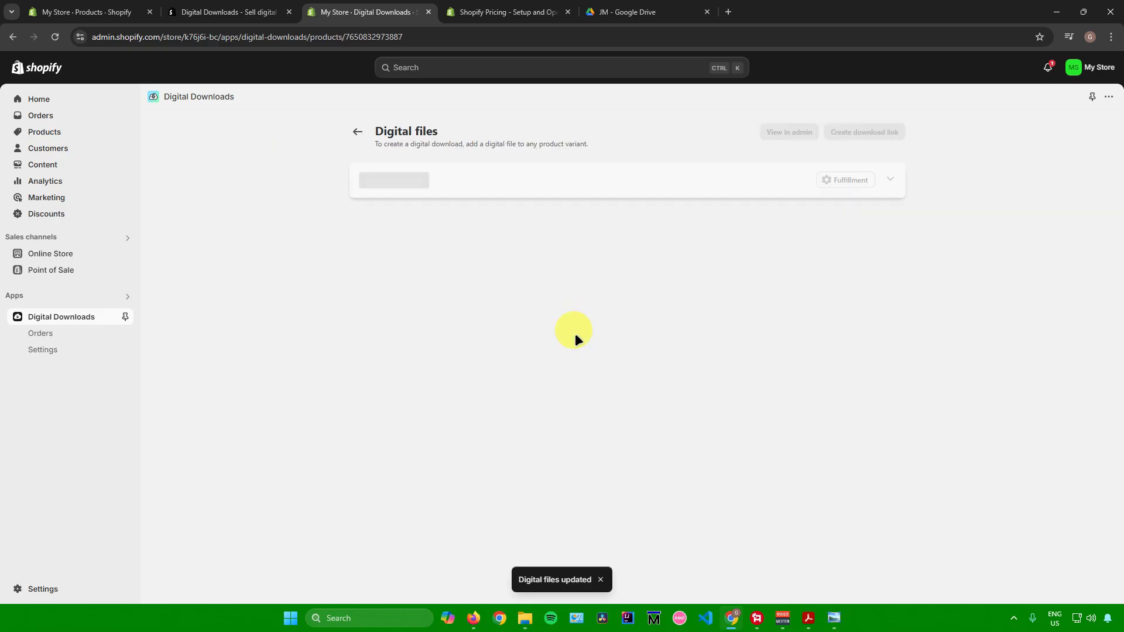
left_click(626, 248)
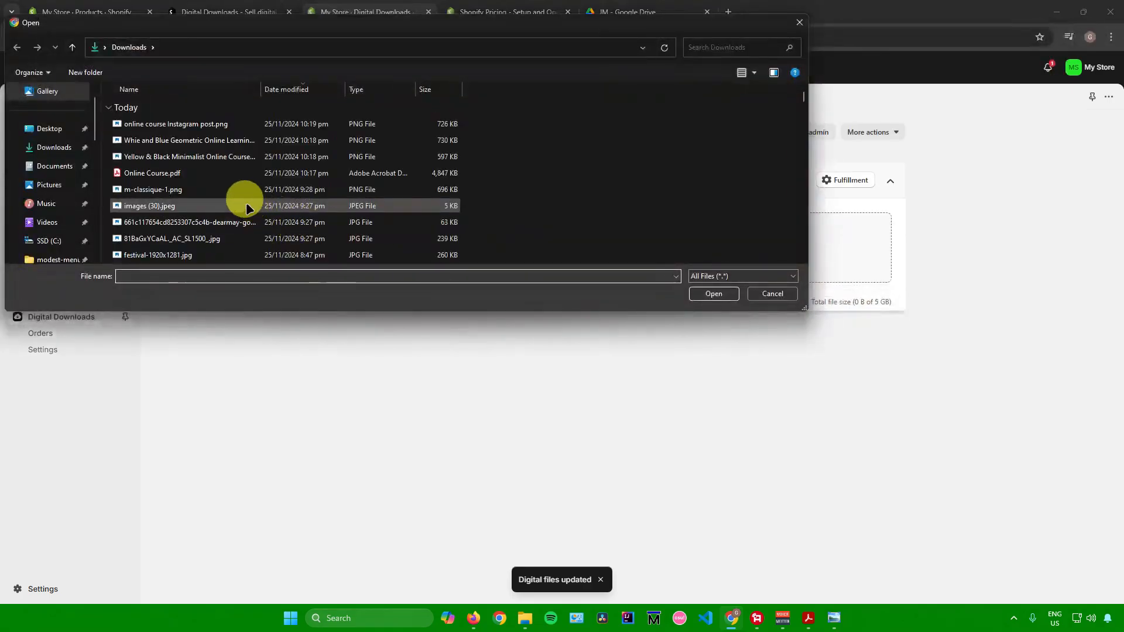
double_click(207, 171)
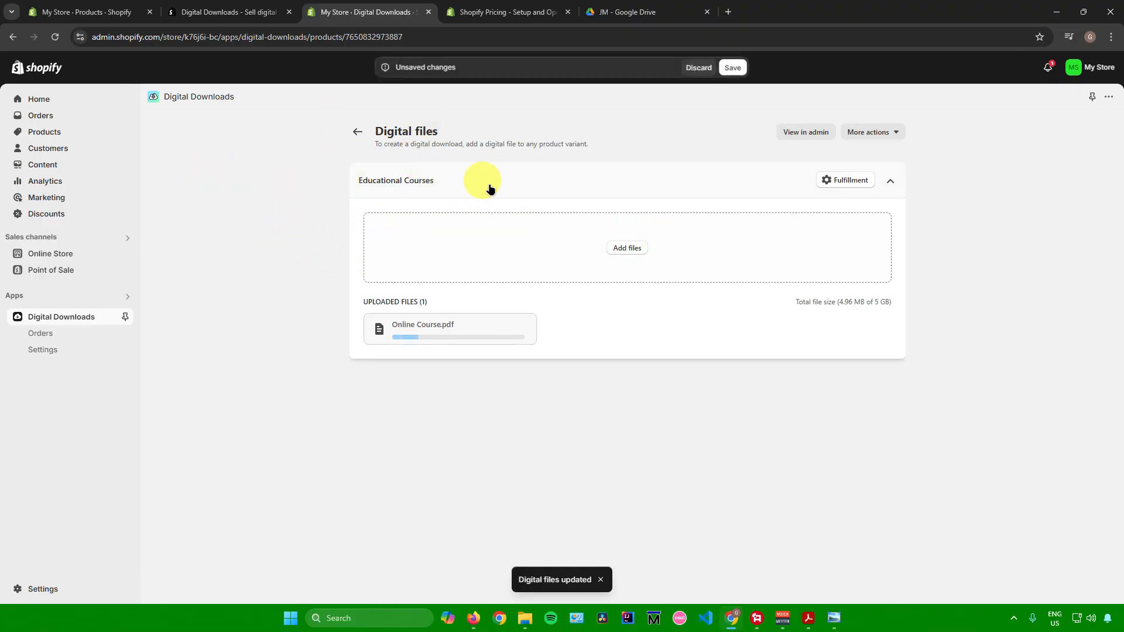
left_click(847, 180)
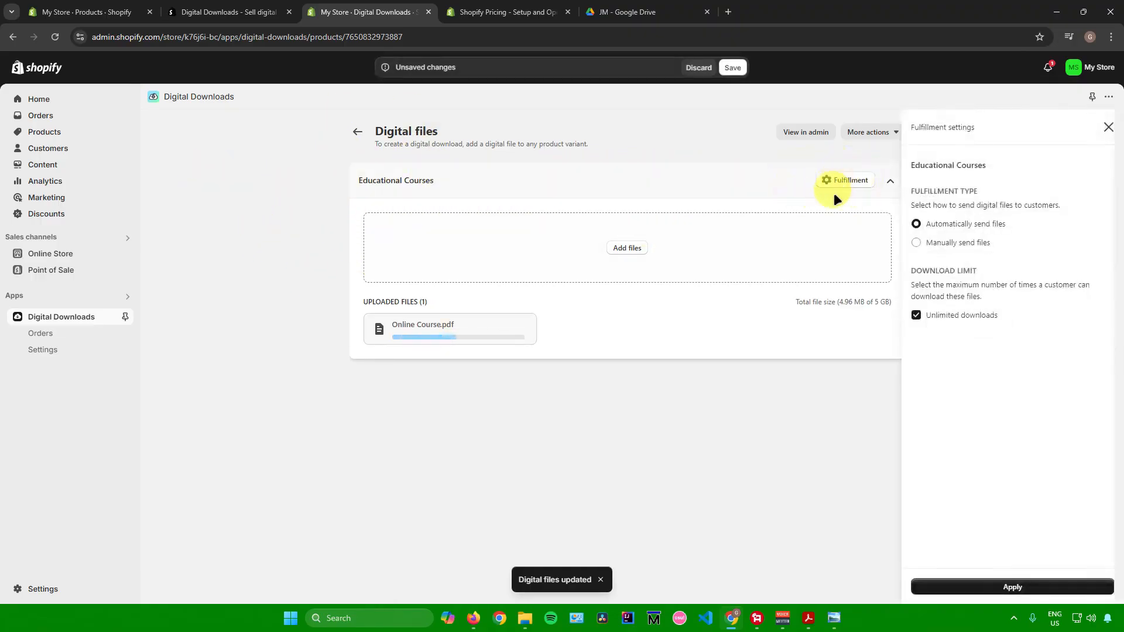
left_click(820, 179)
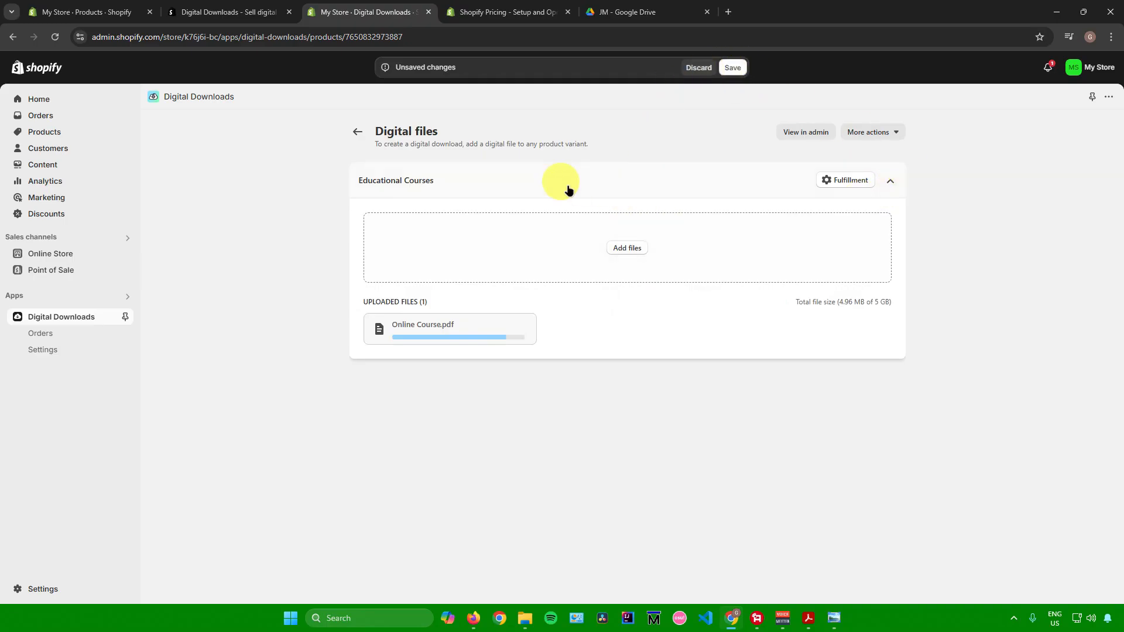
left_click(734, 67)
left_click(357, 131)
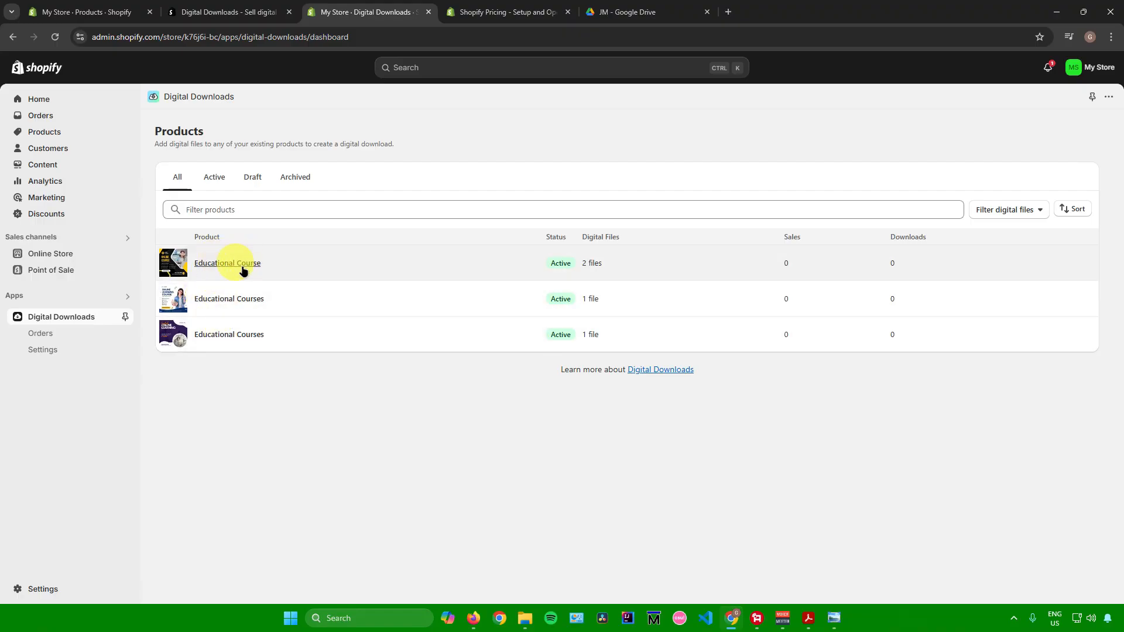
Open the online store's themes page and review the current theme, the theme library and the popular free themes
left_click(74, 254)
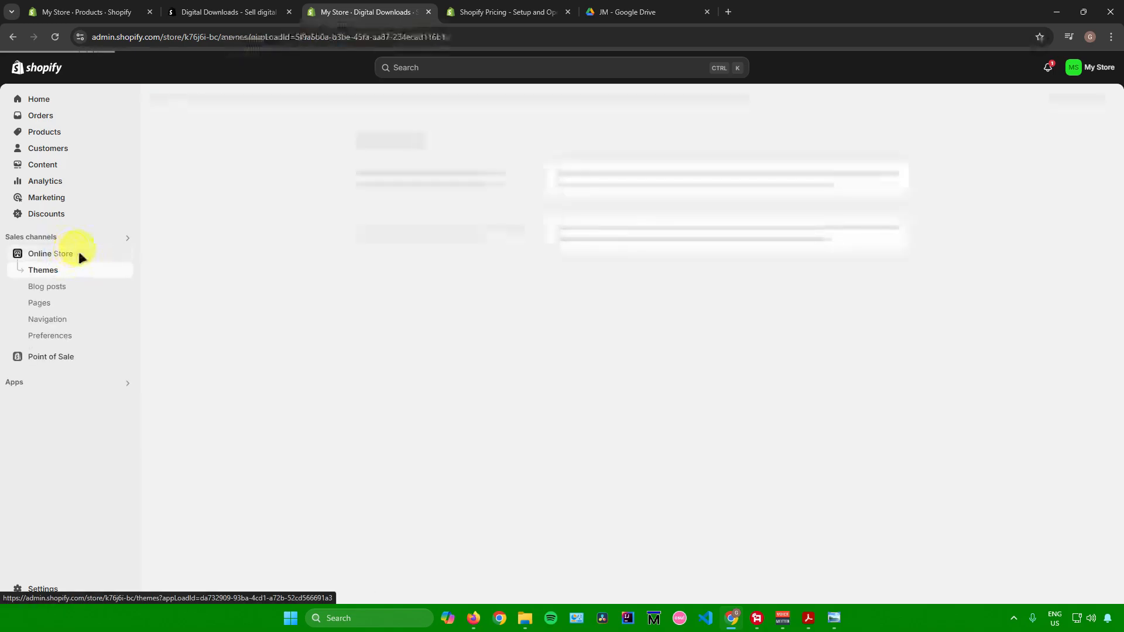
scroll(466, 301, "down", 3)
scroll(467, 300, "up", 3)
scroll(466, 301, "down", 3)
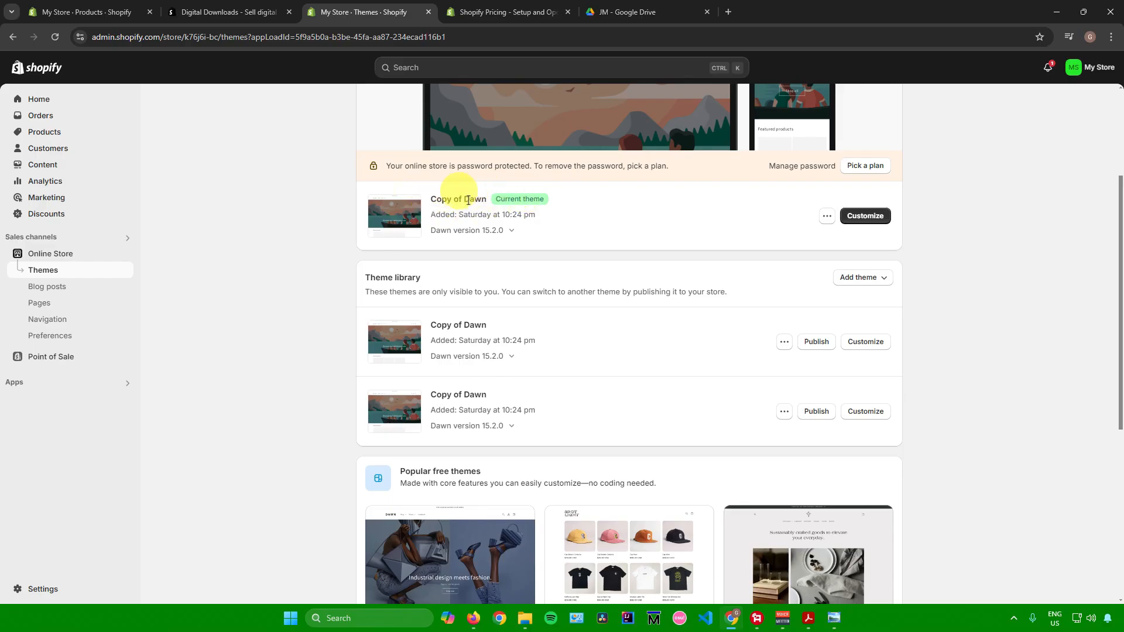
scroll(496, 270, "down", 3)
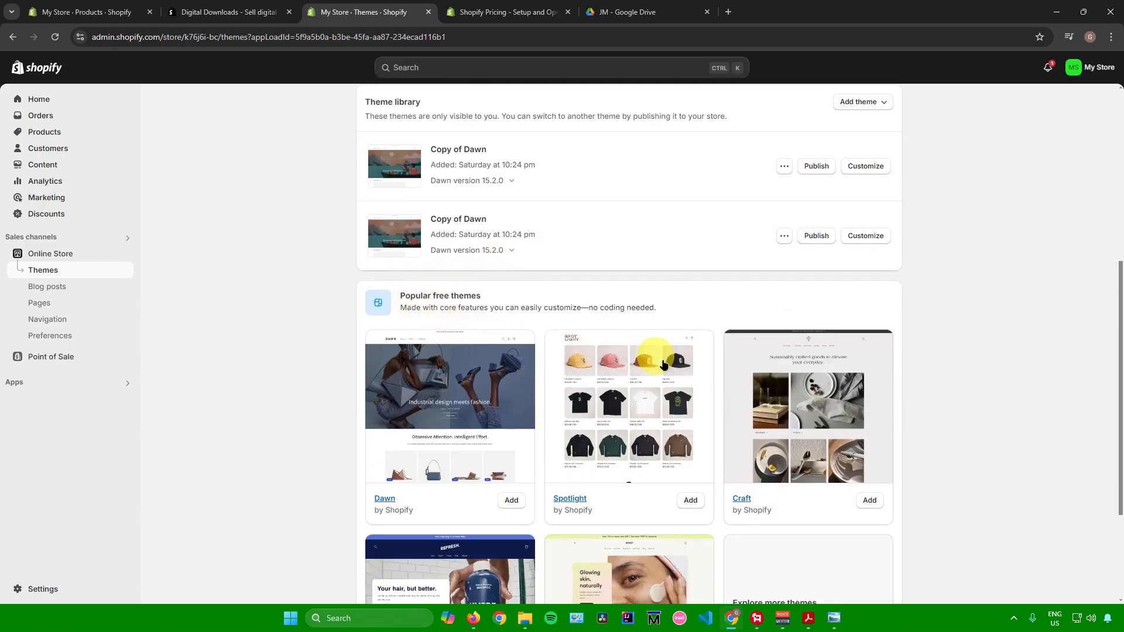
scroll(797, 386, "down", 3)
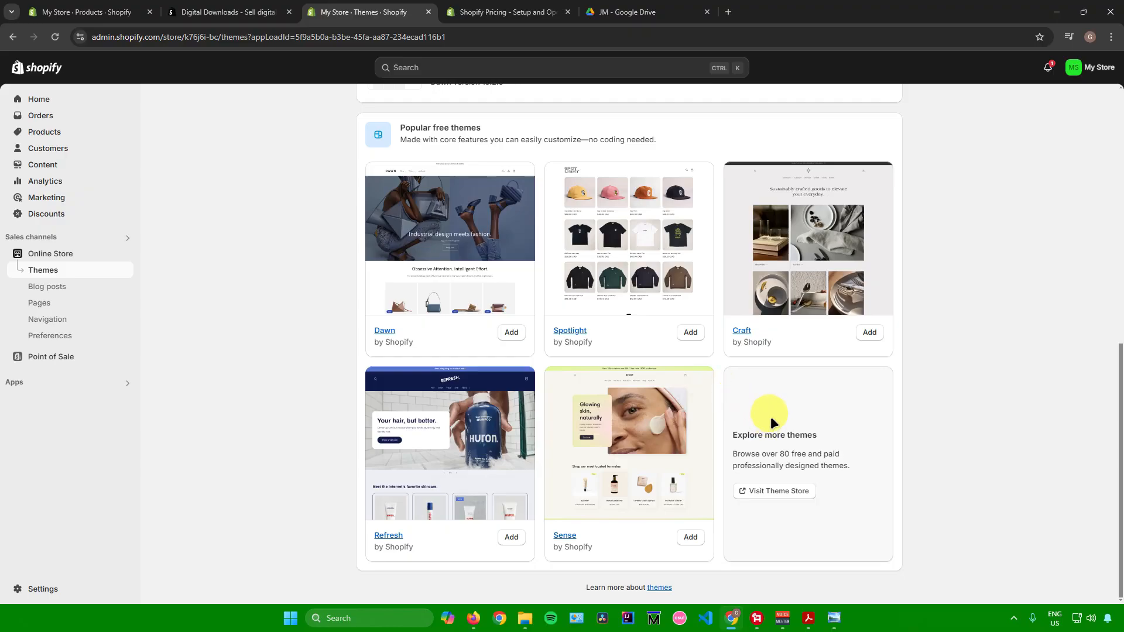
Visit the Shopify Theme Store and browse the available themes with their price, industry, catalog size and feature filters
left_click(768, 492)
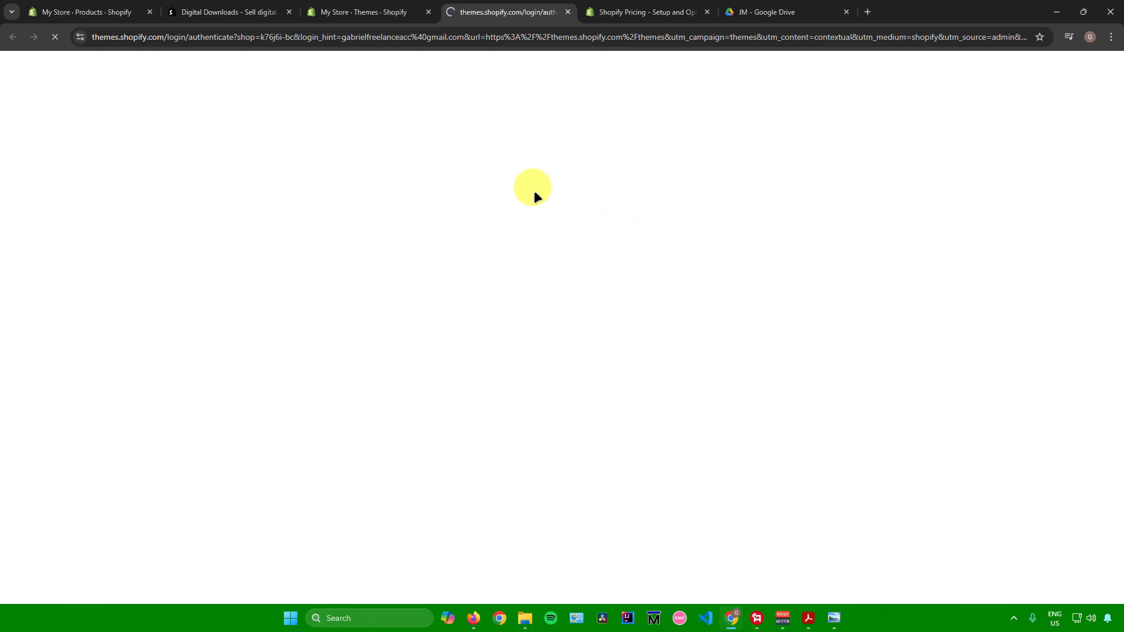
scroll(460, 311, "down", 3)
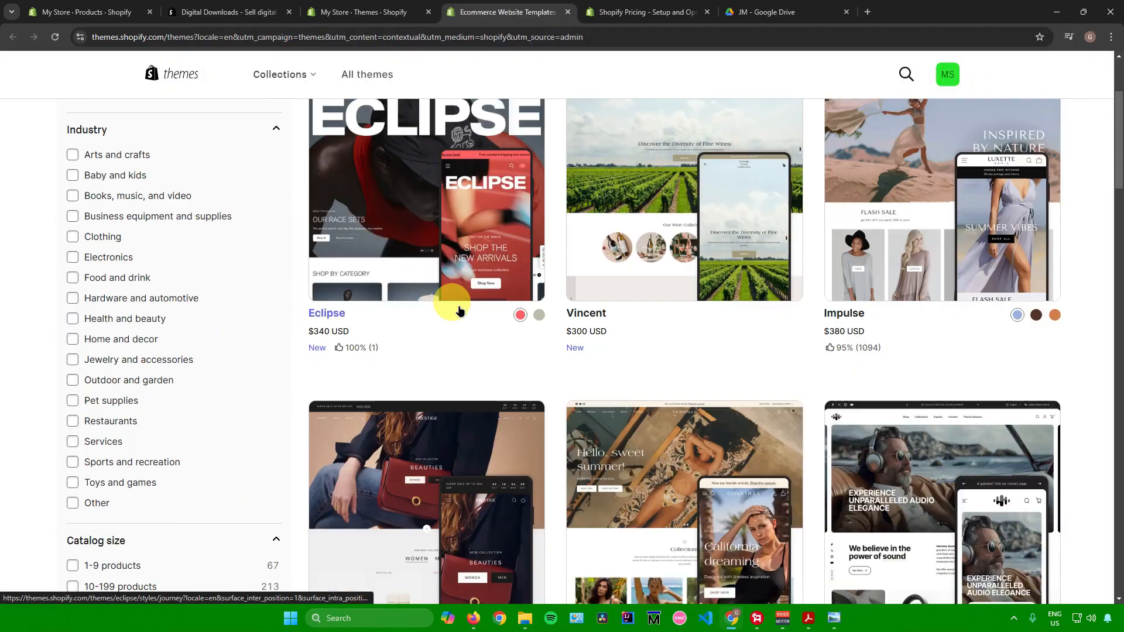
scroll(454, 299, "down", 5)
scroll(456, 296, "down", 5)
scroll(527, 316, "up", 5)
scroll(188, 244, "up", 8)
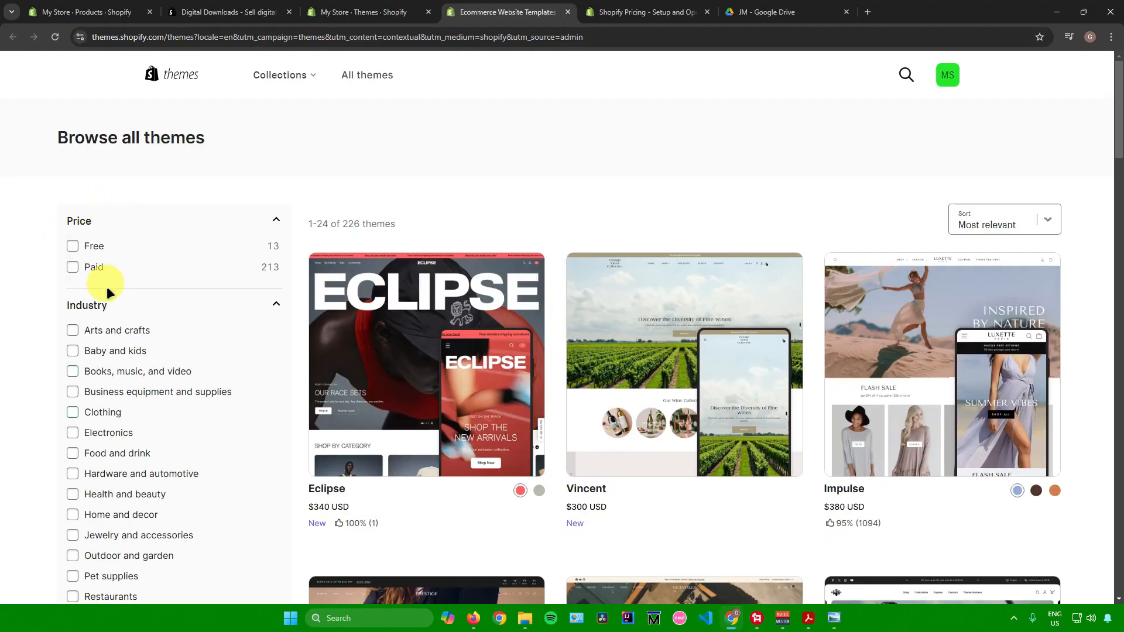
scroll(104, 287, "down", 5)
scroll(102, 276, "up", 3)
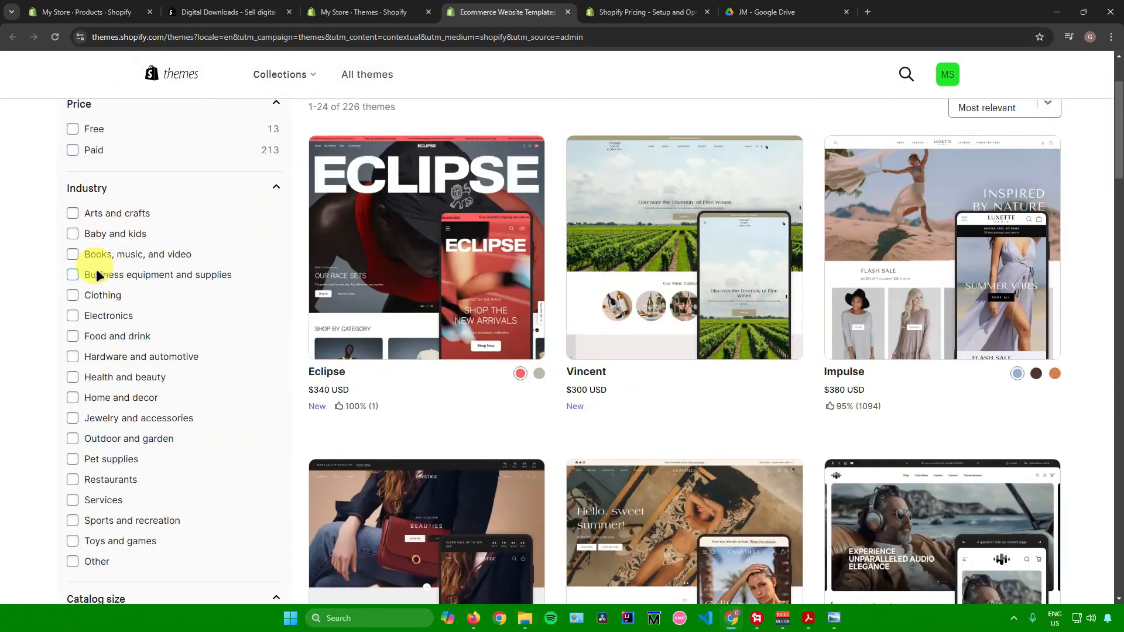
scroll(97, 272, "down", 2)
scroll(97, 272, "down", 4)
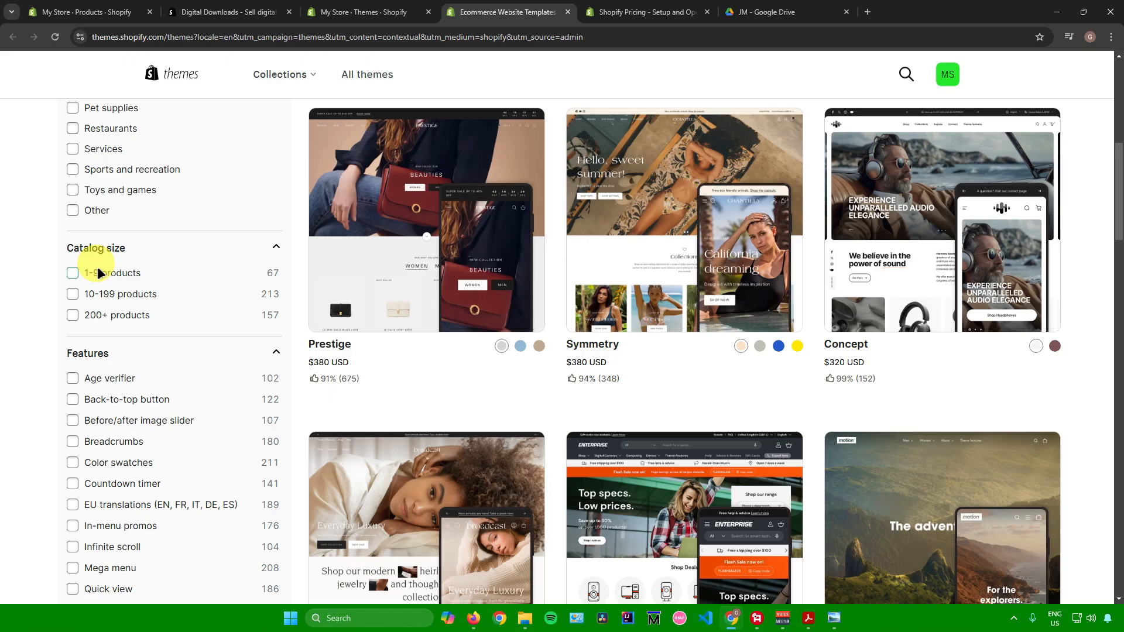
scroll(99, 272, "up", 6)
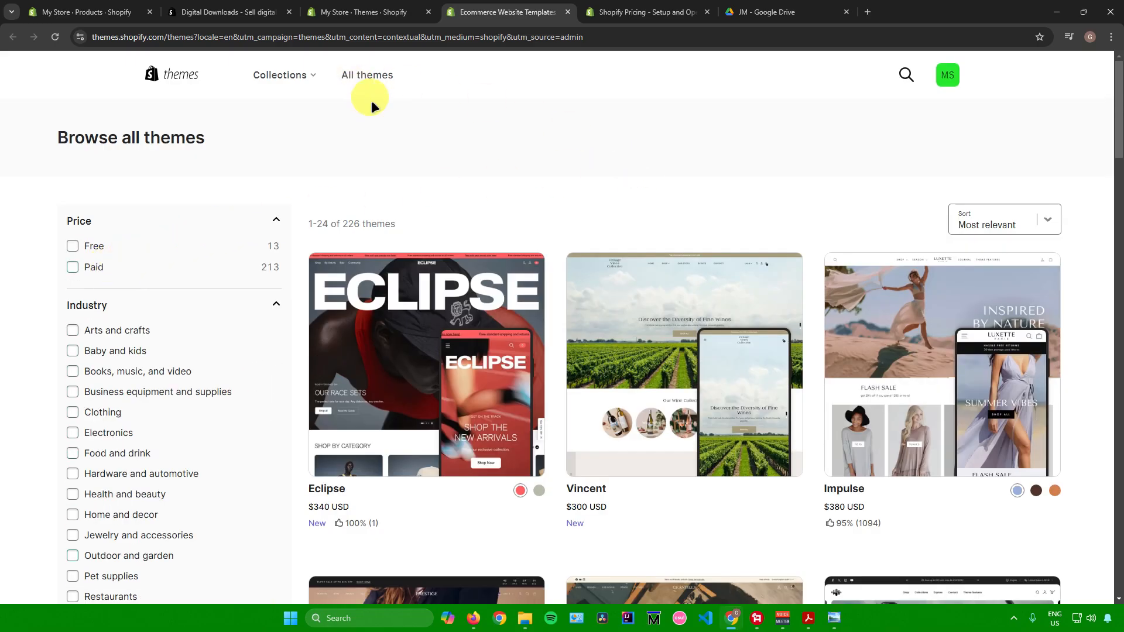
Return to the store's themes page and open the current theme, Copy of Dawn, for customization
left_click(369, 12)
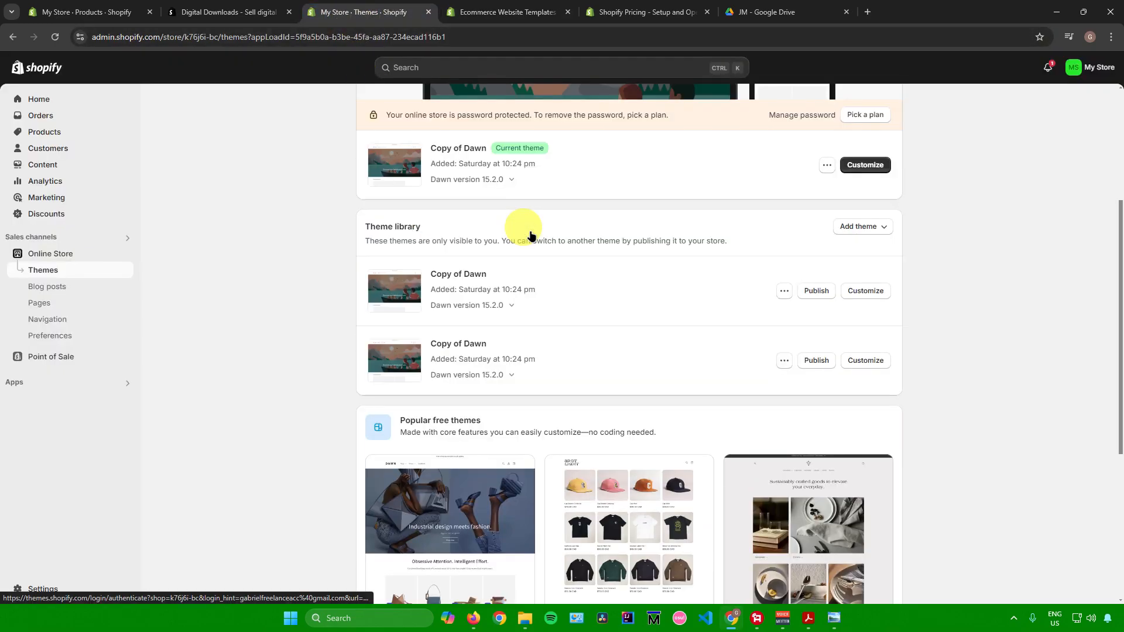
scroll(514, 220, "up", 4)
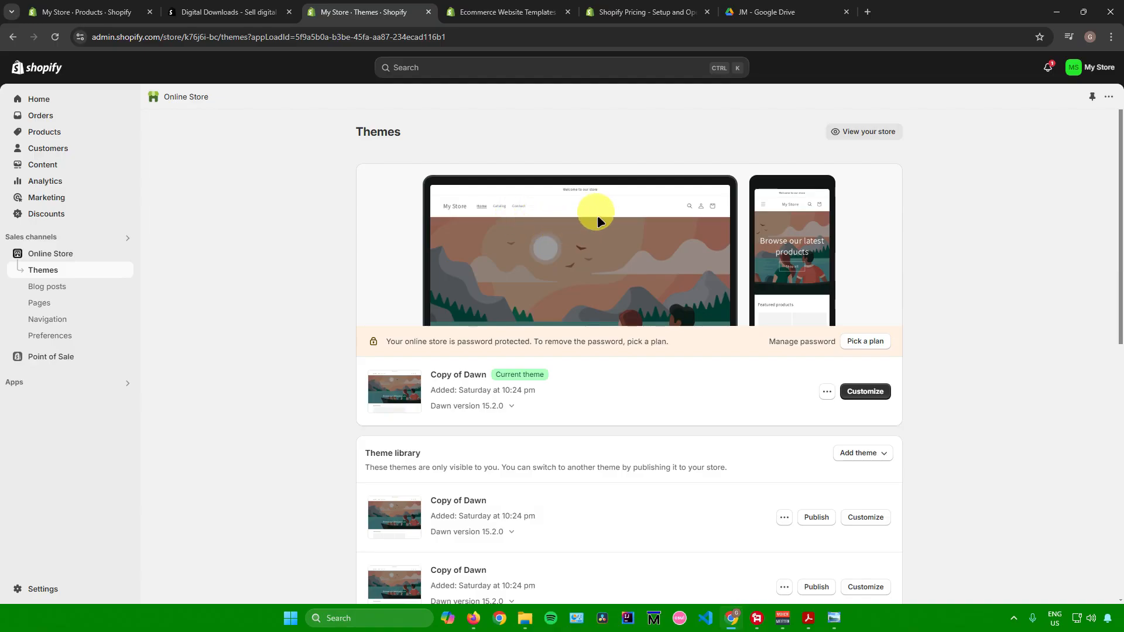
left_click(862, 389)
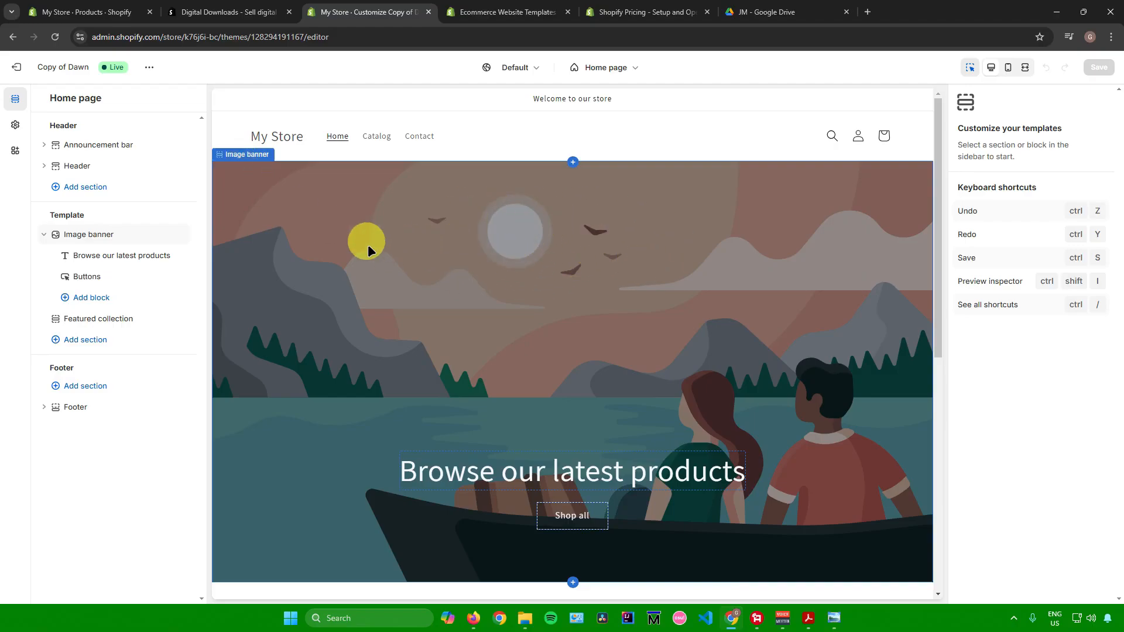
Select the home page's image banner and examine its image, overlay, height, content position, color and mobile layout settings
left_click(568, 245)
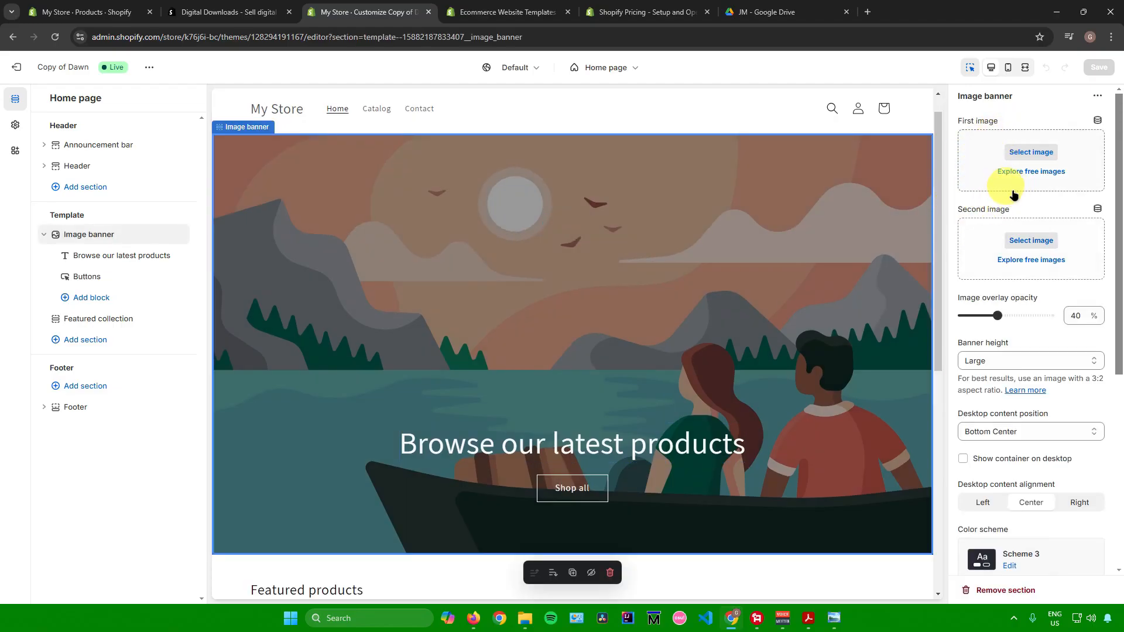
scroll(1004, 176, "down", 4)
scroll(1003, 188, "up", 1)
scroll(1002, 181, "up", 3)
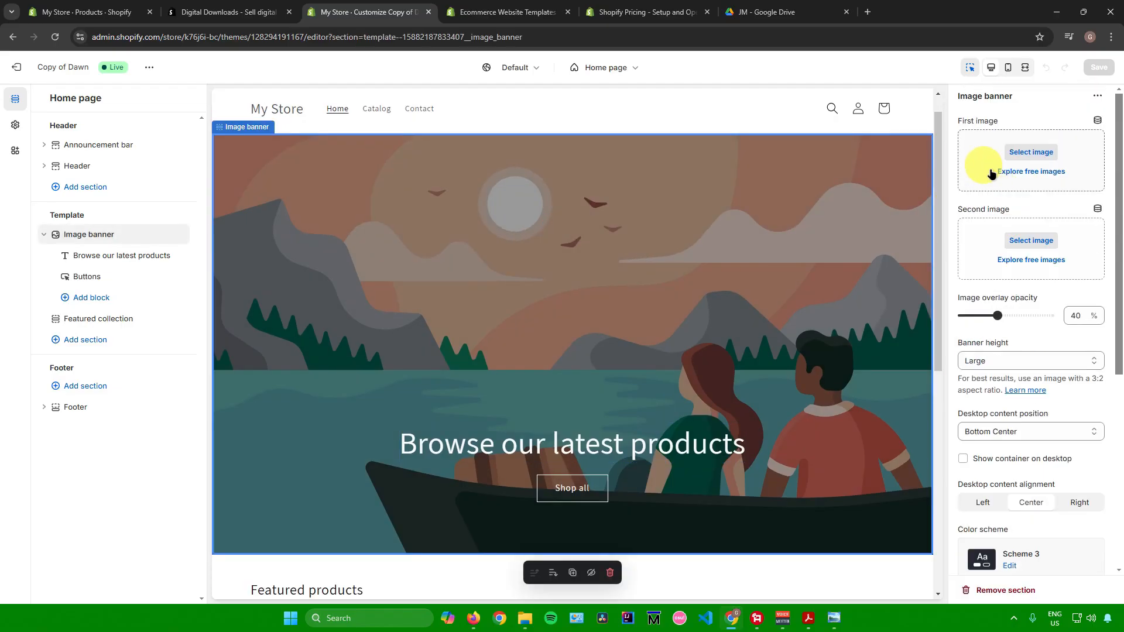
scroll(1005, 176, "down", 5)
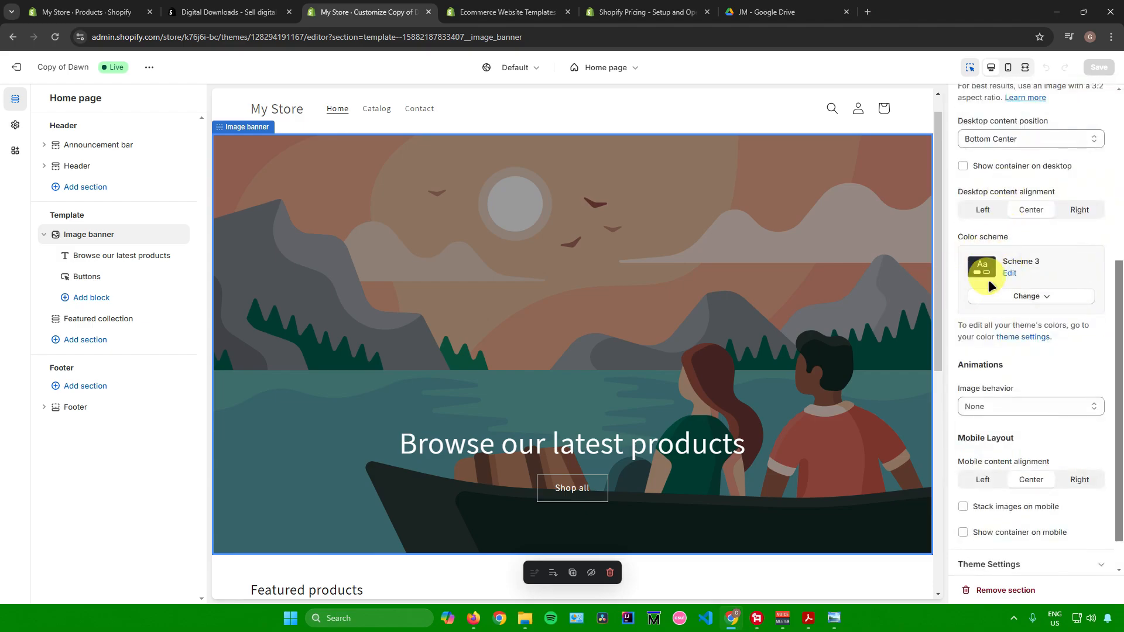
scroll(1019, 299, "down", 1)
scroll(1019, 317, "up", 5)
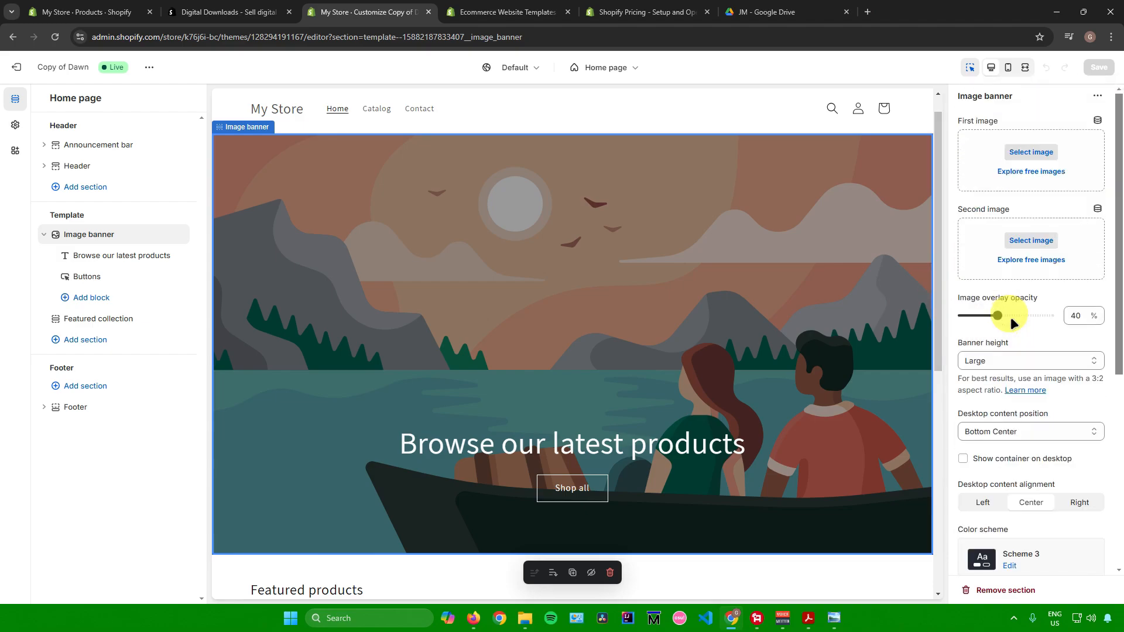
scroll(740, 261, "down", 1)
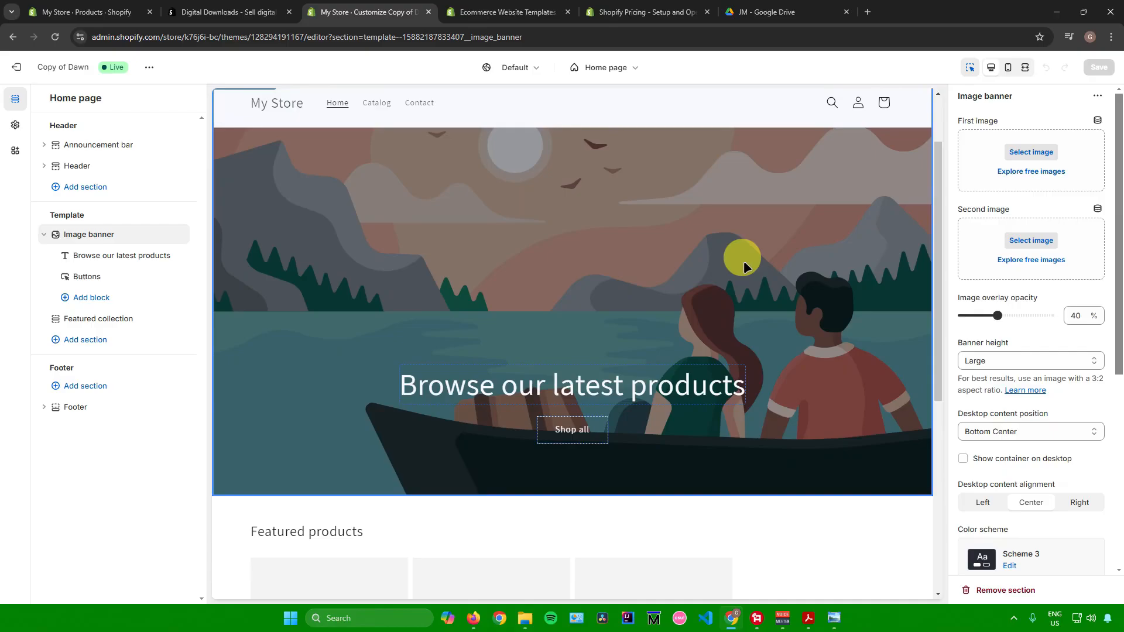
scroll(844, 229, "up", 1)
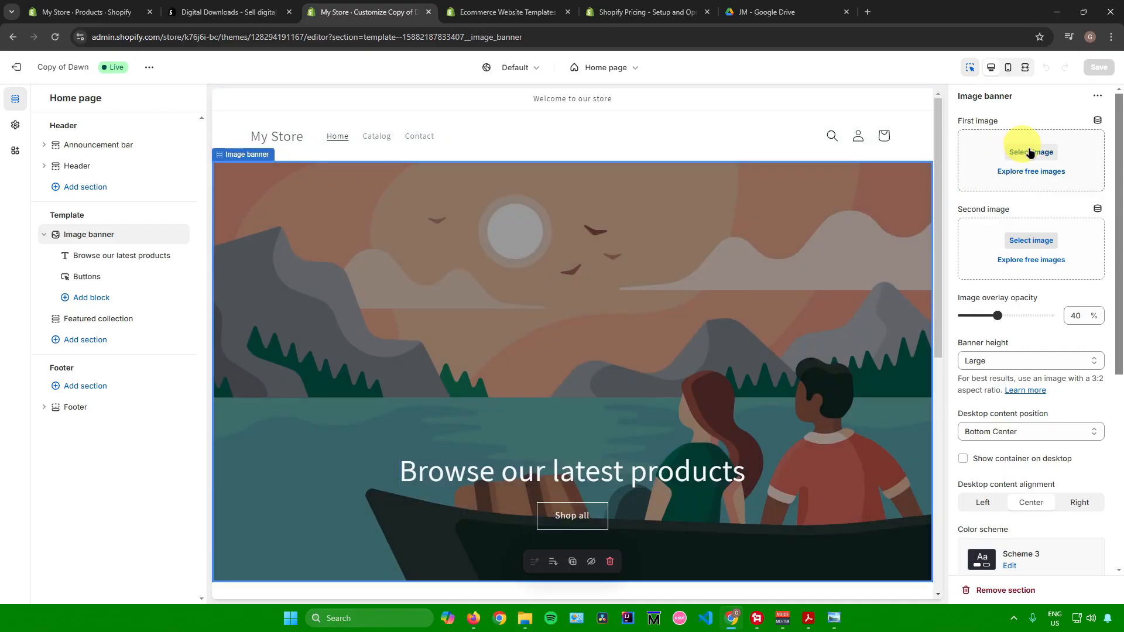
Set the image banner's first image to the existing file WhieandBlueGeometricOnlineLearningCourseInstagramPost
left_click(1030, 153)
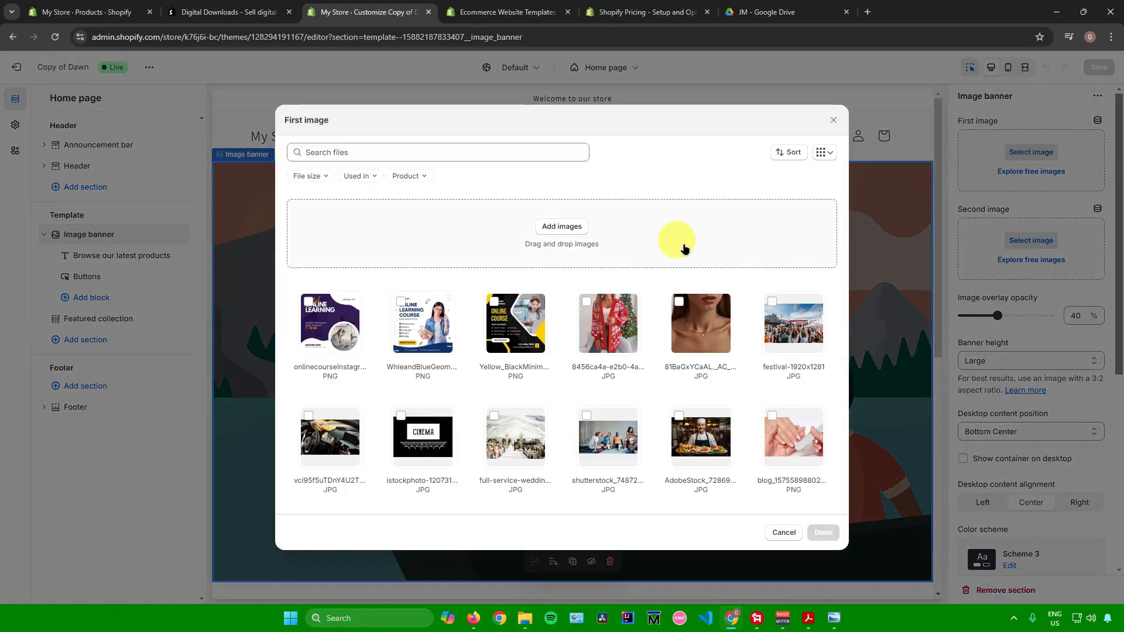
left_click(430, 316)
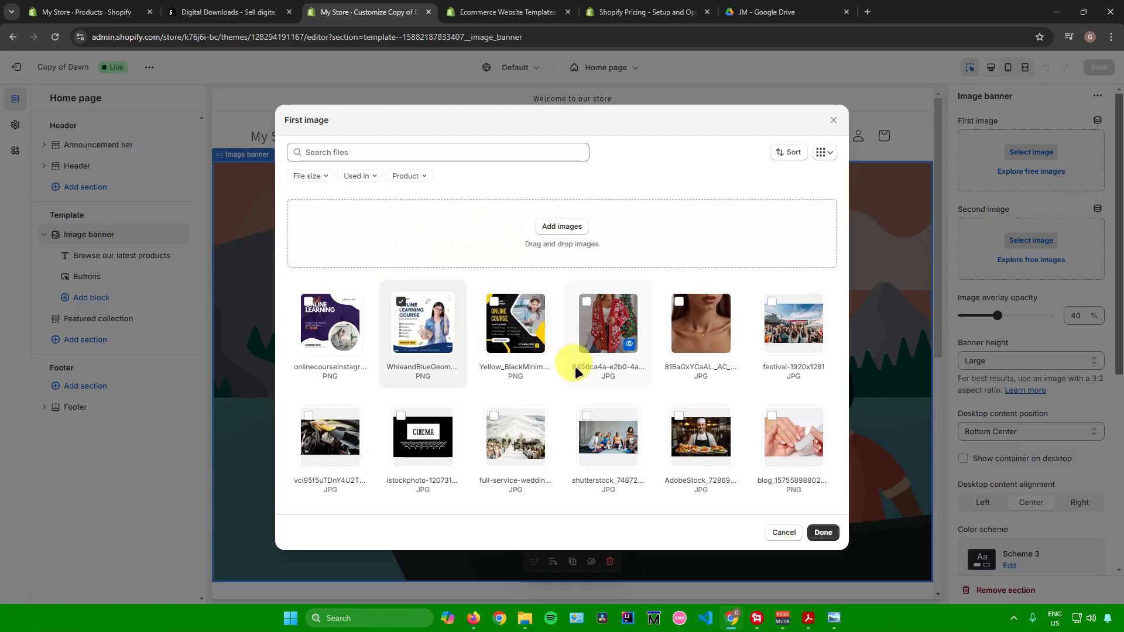
left_click(823, 531)
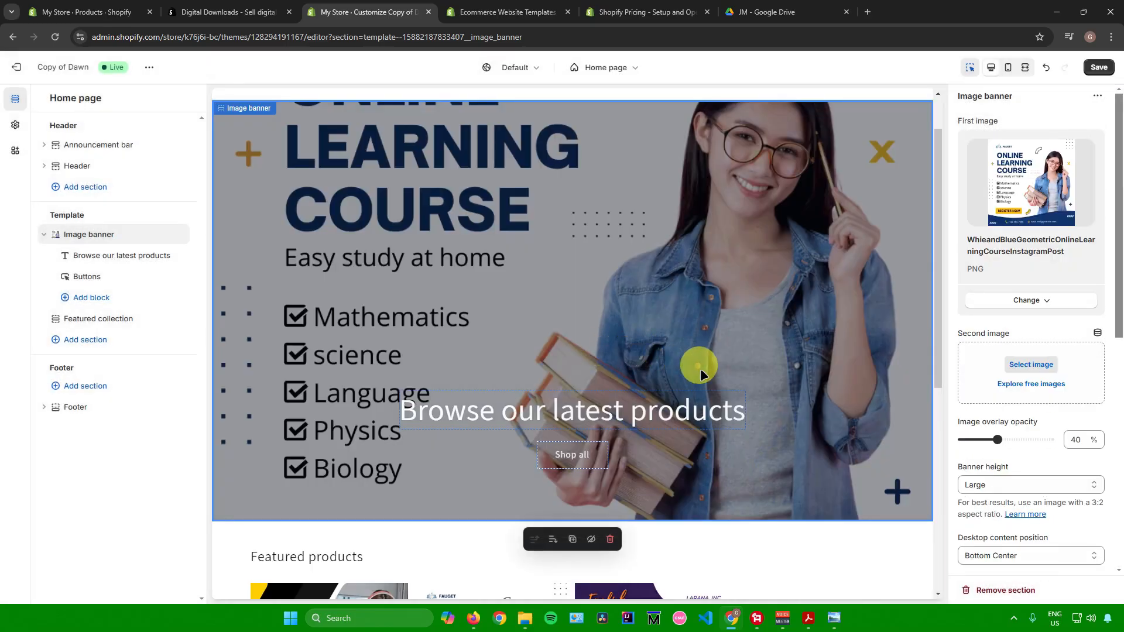
Change the image banner's heading to "Welcome to my Educational Courses!"
left_click(688, 420)
left_click(1070, 169)
key("ctrl+a")
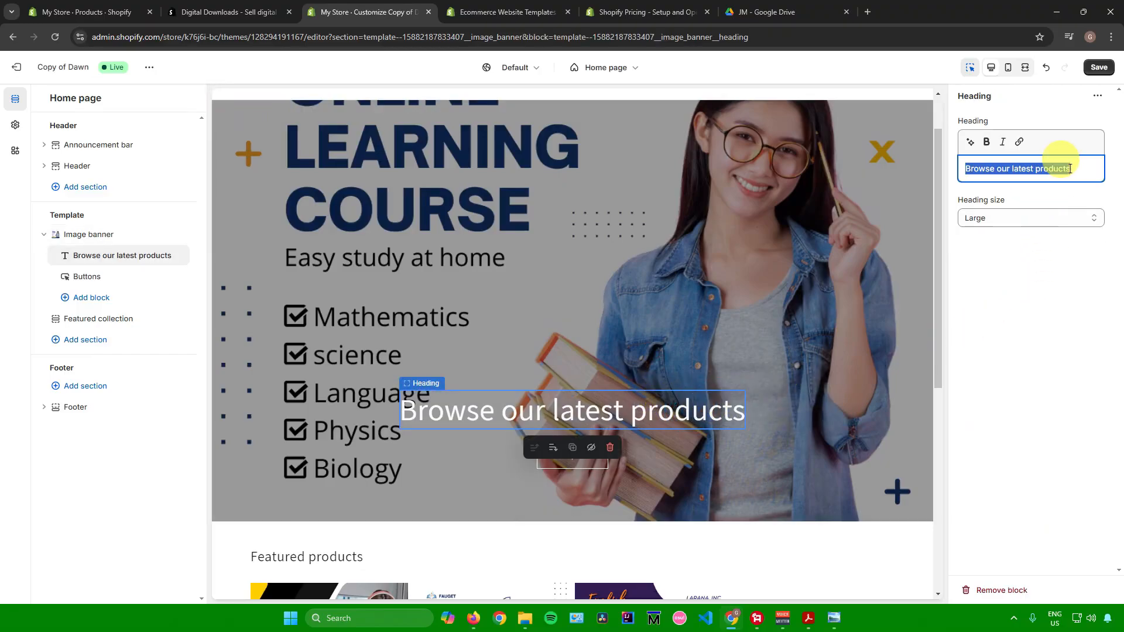
key("BackSpace")
type("WElcome to my Edi")
key("BackSpace")
type("ucational Courses!")
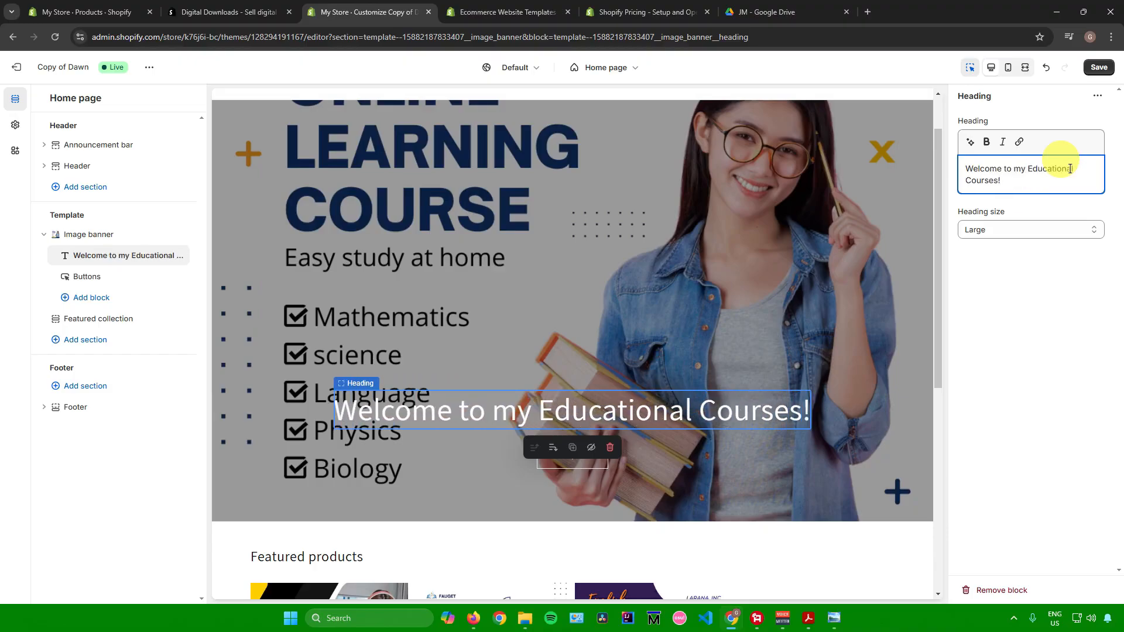
Add a Featured product section below the featured collection and assign the second listed product, Educational Courses, to it
scroll(670, 279, "down", 5)
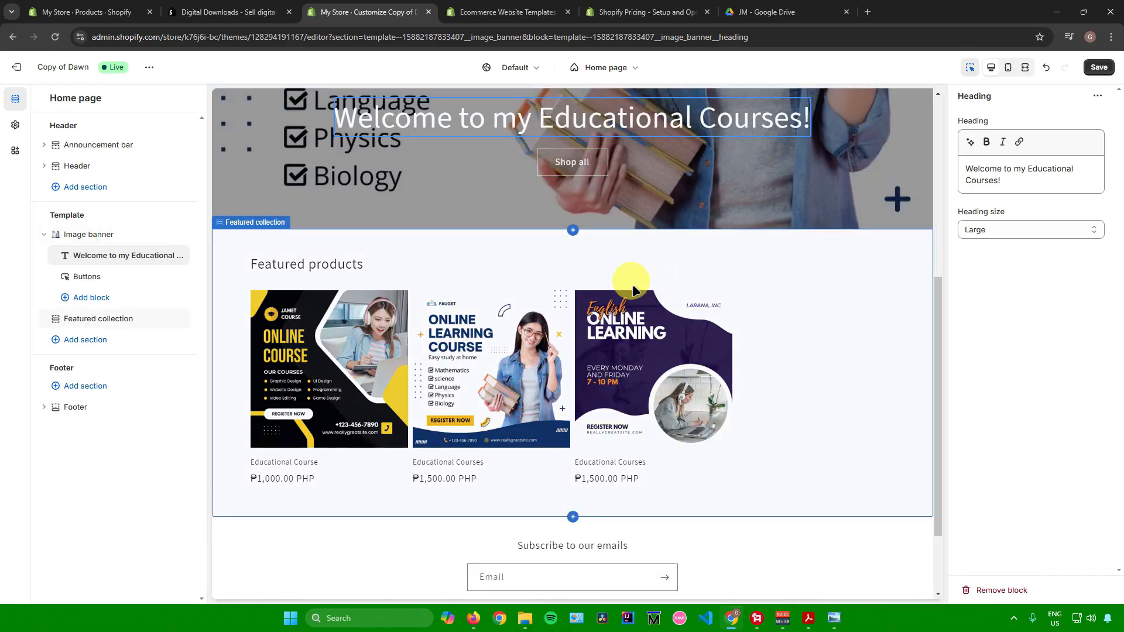
scroll(634, 289, "up", 5)
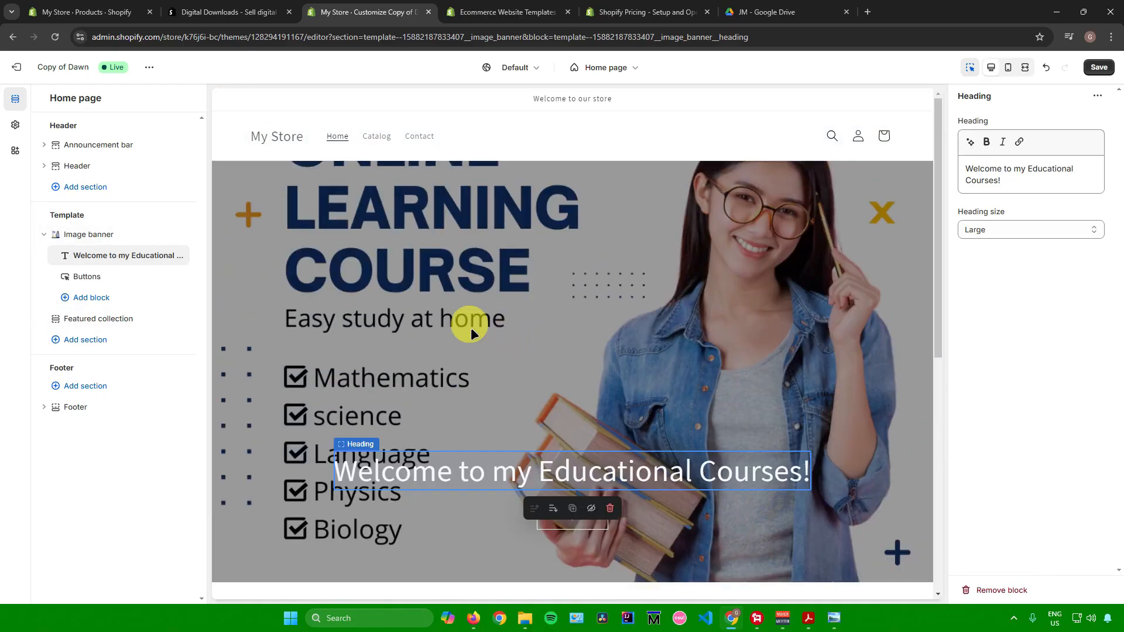
scroll(381, 318, "down", 8)
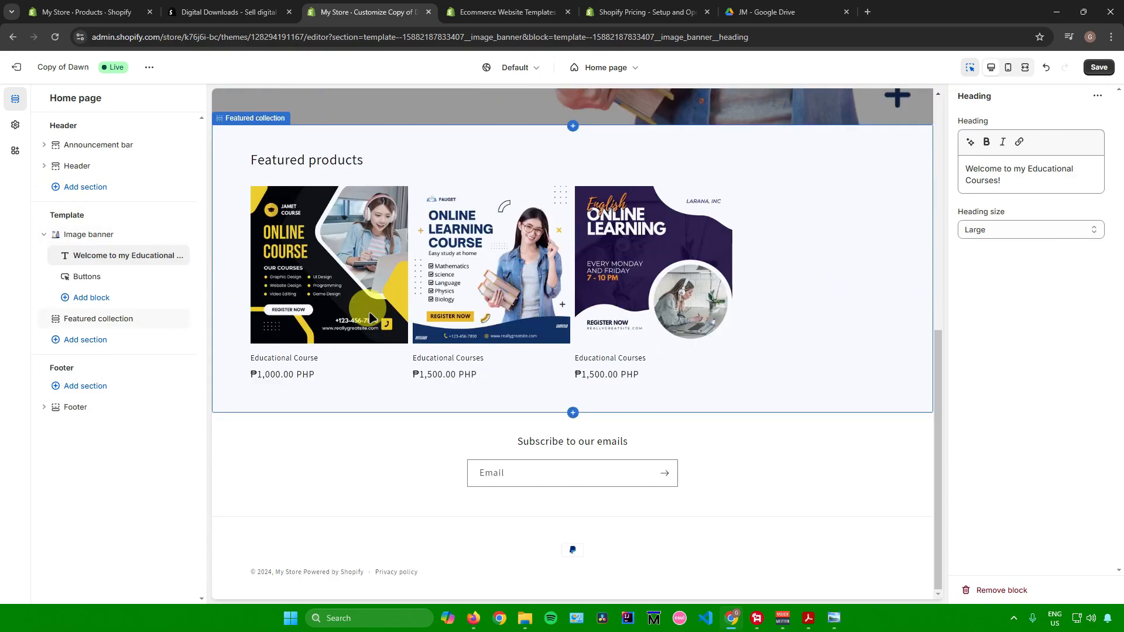
double_click(63, 215)
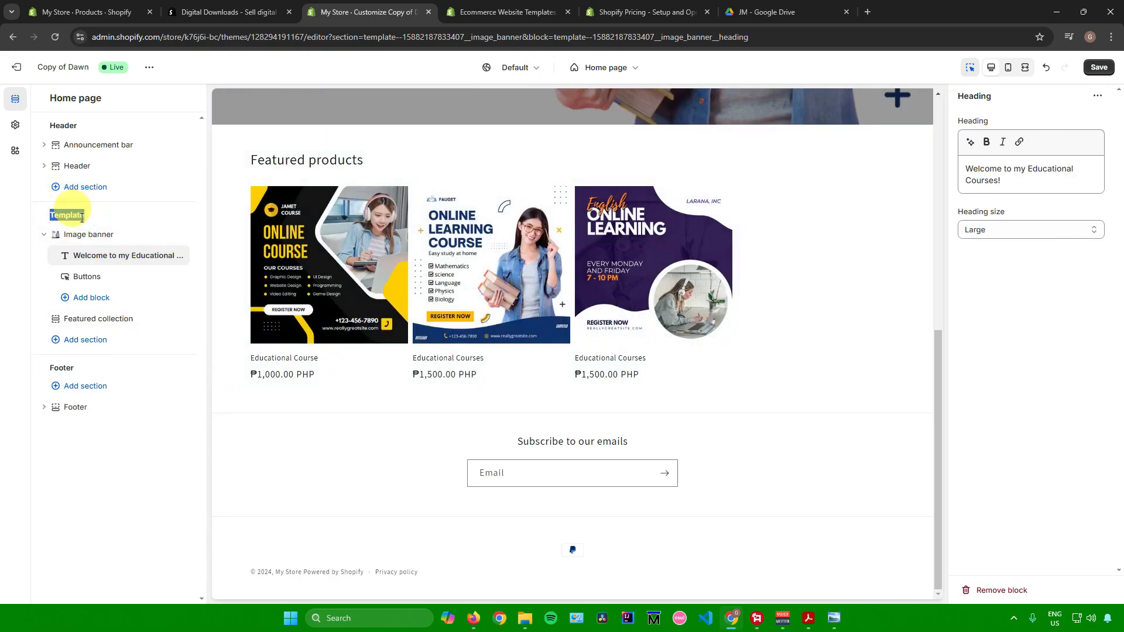
left_click(89, 339)
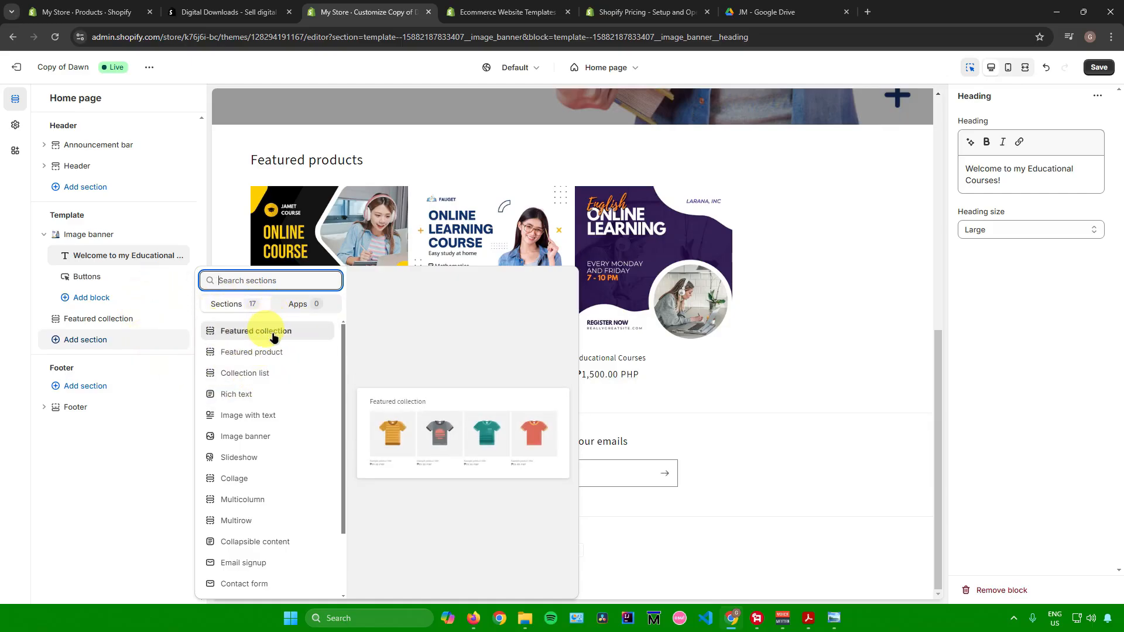
scroll(281, 427, "down", 2)
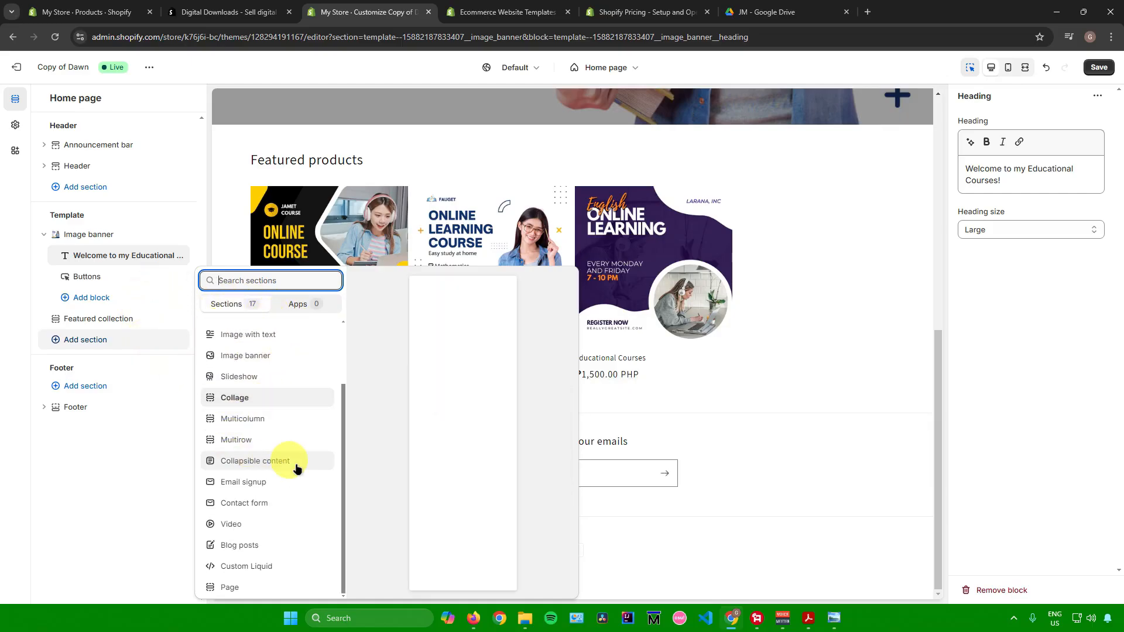
scroll(275, 422, "up", 2)
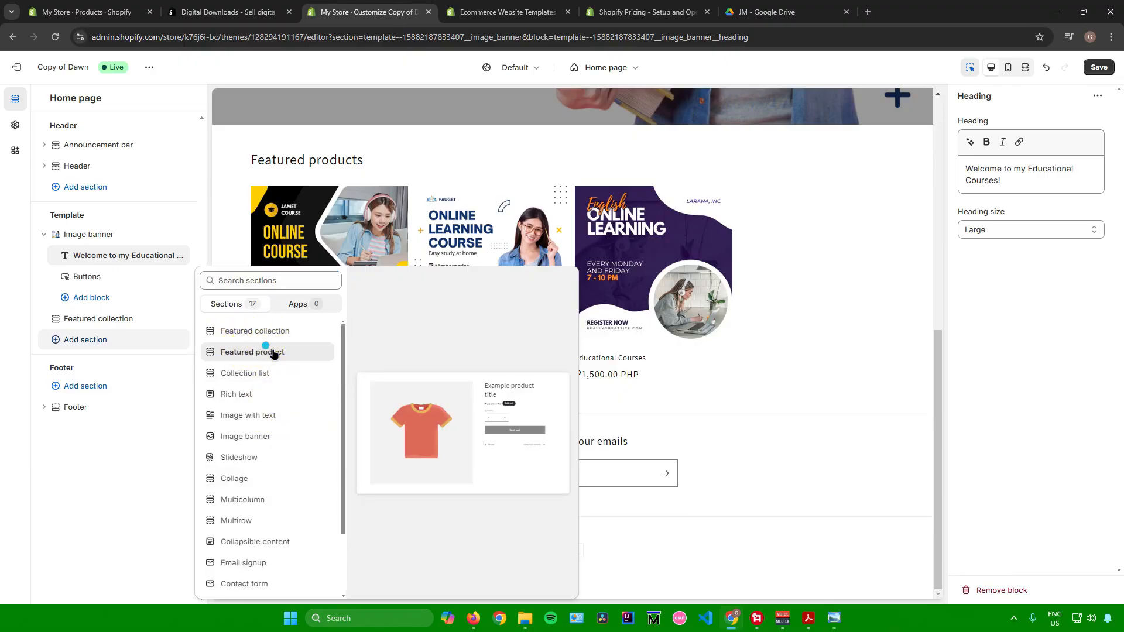
left_click(273, 353)
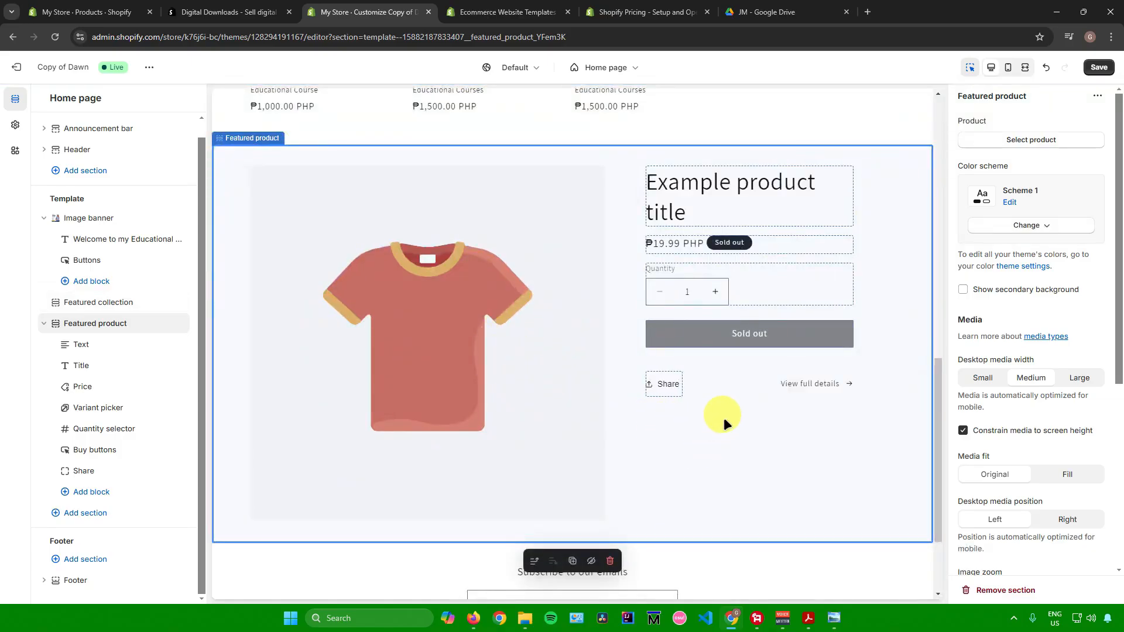
left_click(999, 140)
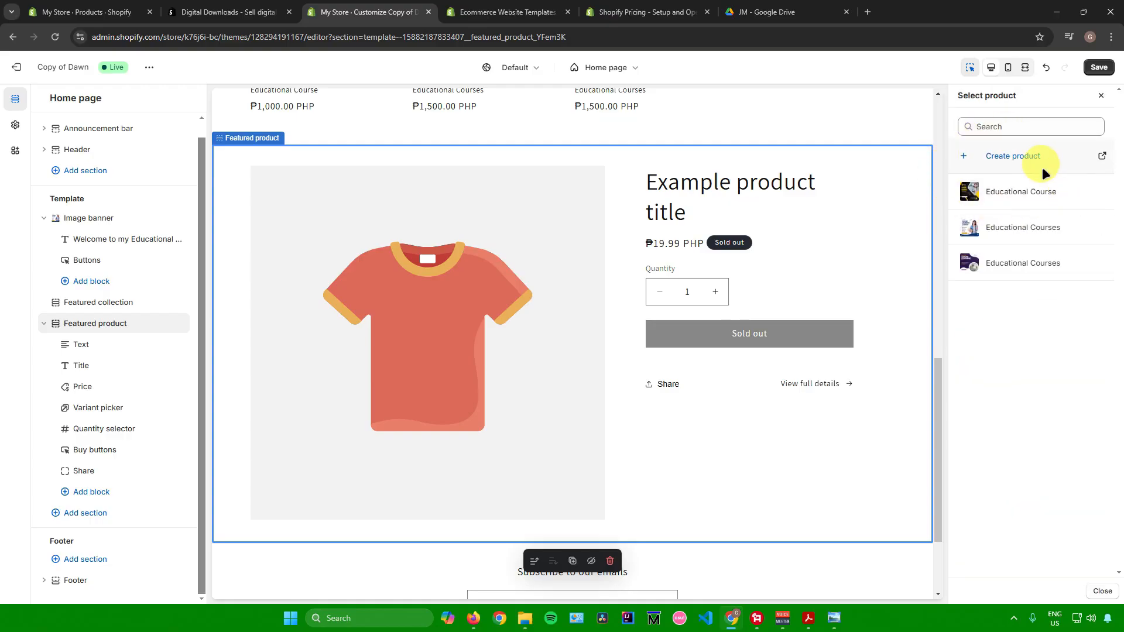
left_click(1023, 232)
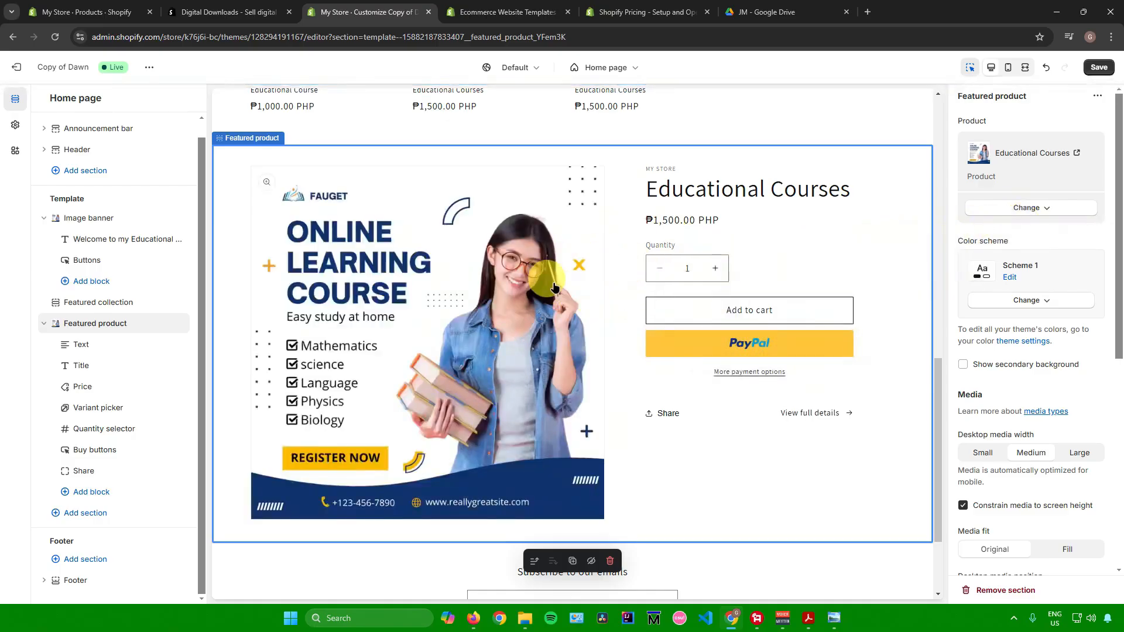
scroll(639, 257, "up", 15)
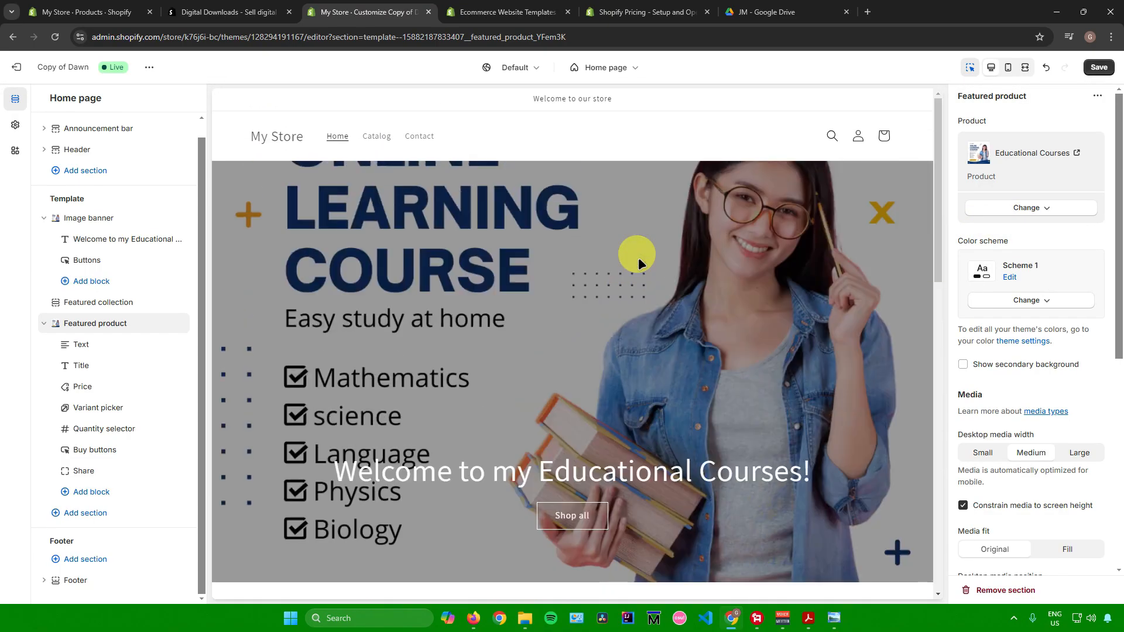
Review the home page preview in the theme editor and look through the list of store pages and templates available for customizing
scroll(638, 258, "up", 10)
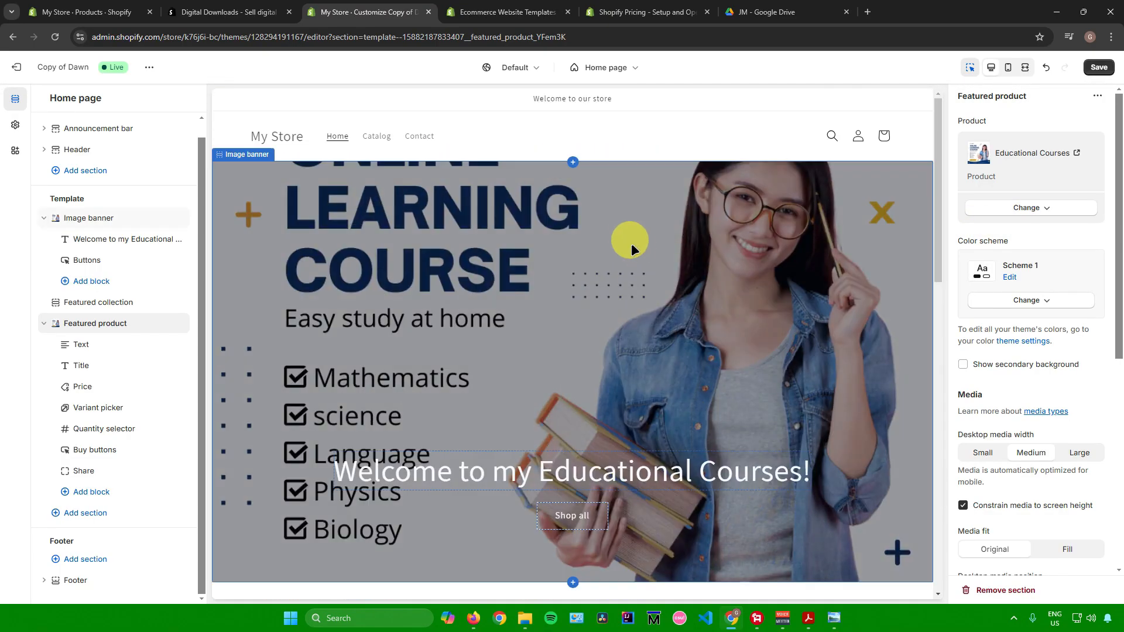
left_click(604, 68)
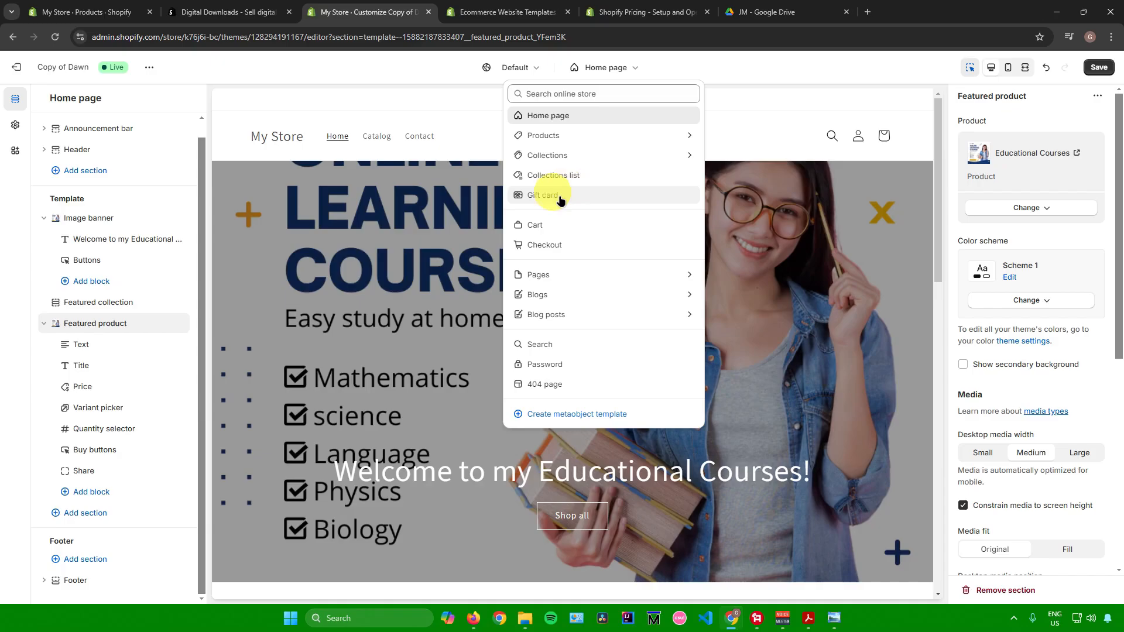
left_click(616, 71)
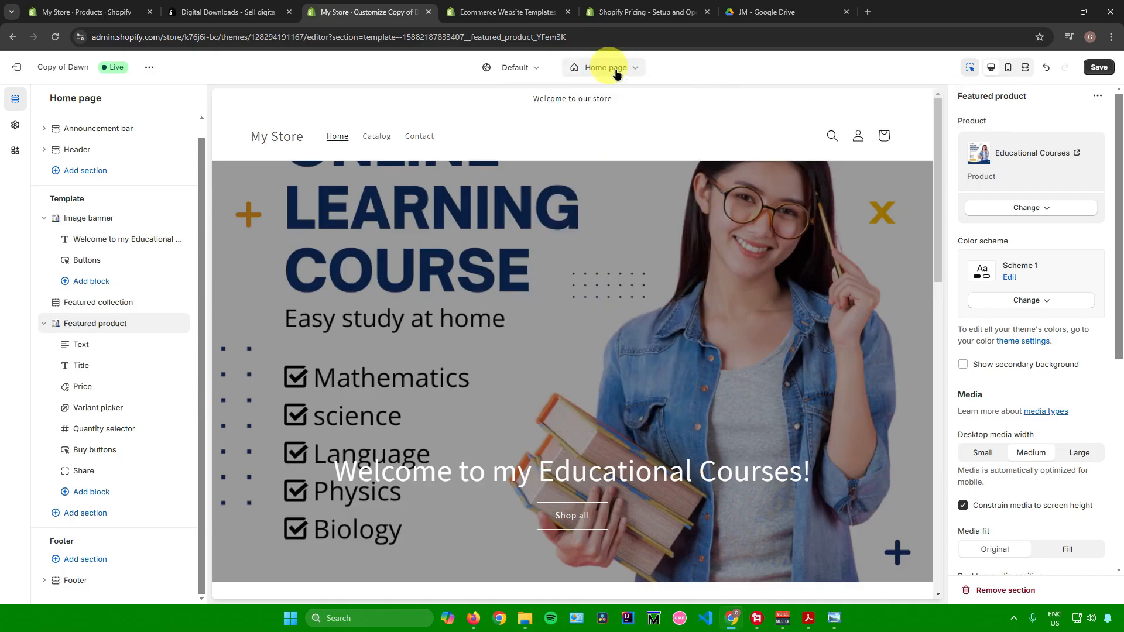
scroll(418, 318, "down", 3)
scroll(415, 316, "up", 3)
scroll(422, 314, "down", 4)
scroll(421, 314, "up", 4)
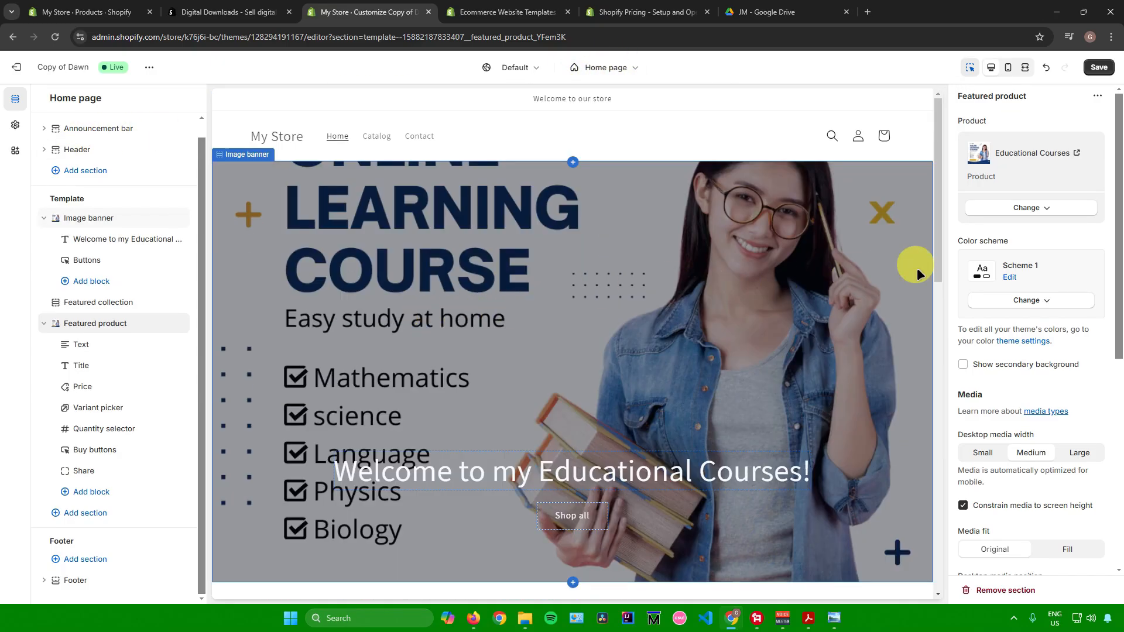
Save the home page customizations and preview the current Copy of Dawn theme's storefront down to the featured product
left_click(1098, 67)
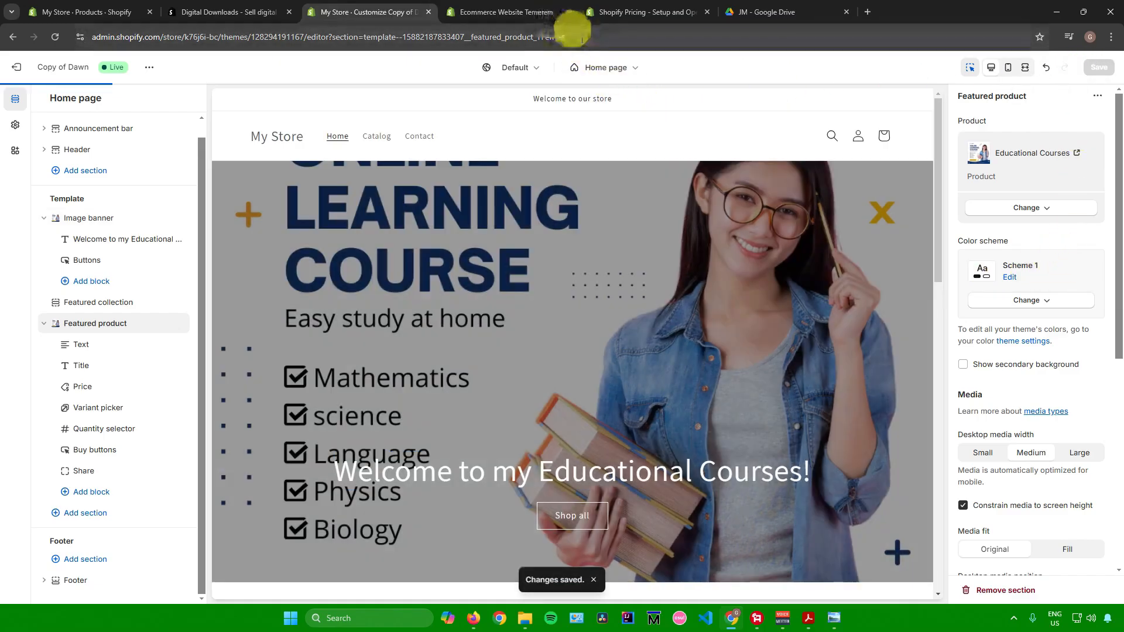
left_click(16, 67)
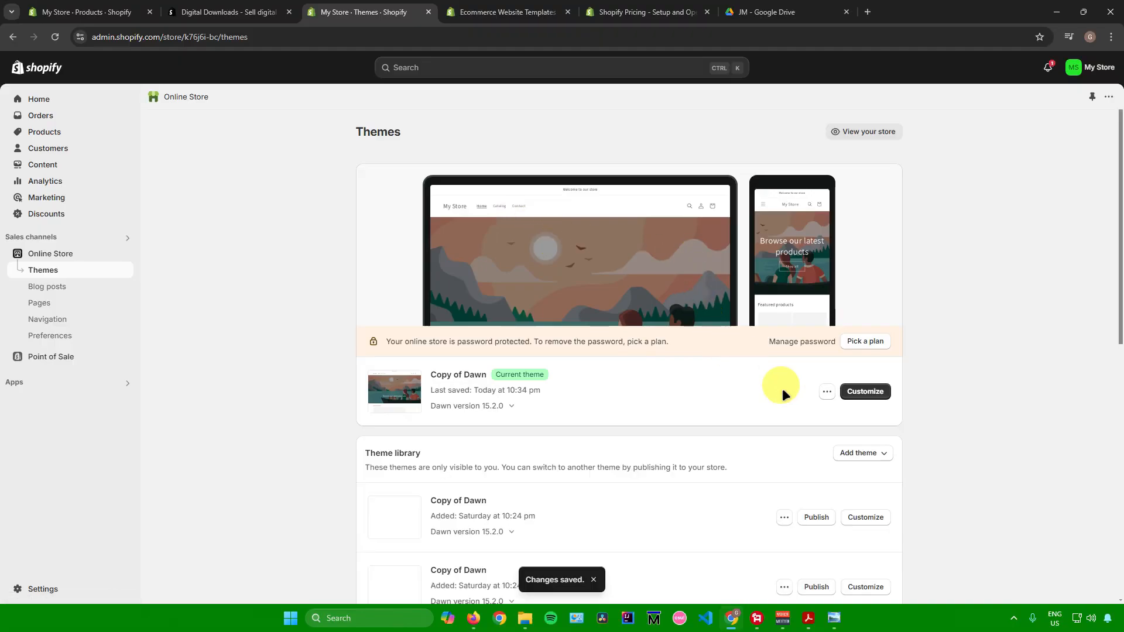
left_click(826, 392)
left_click(749, 414)
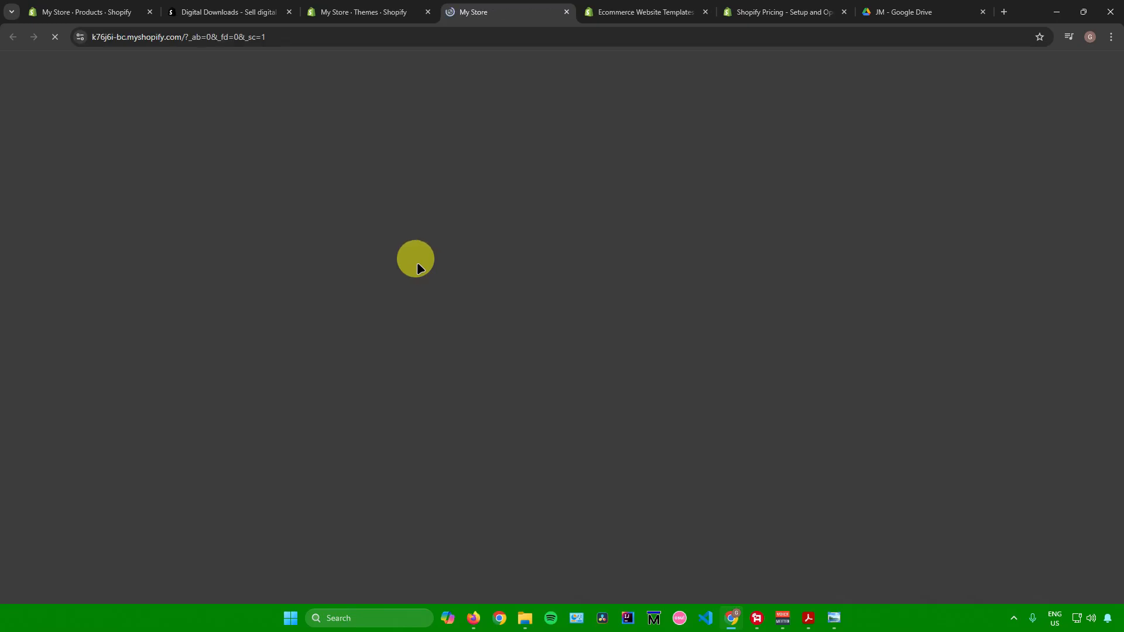
scroll(509, 288, "down", 8)
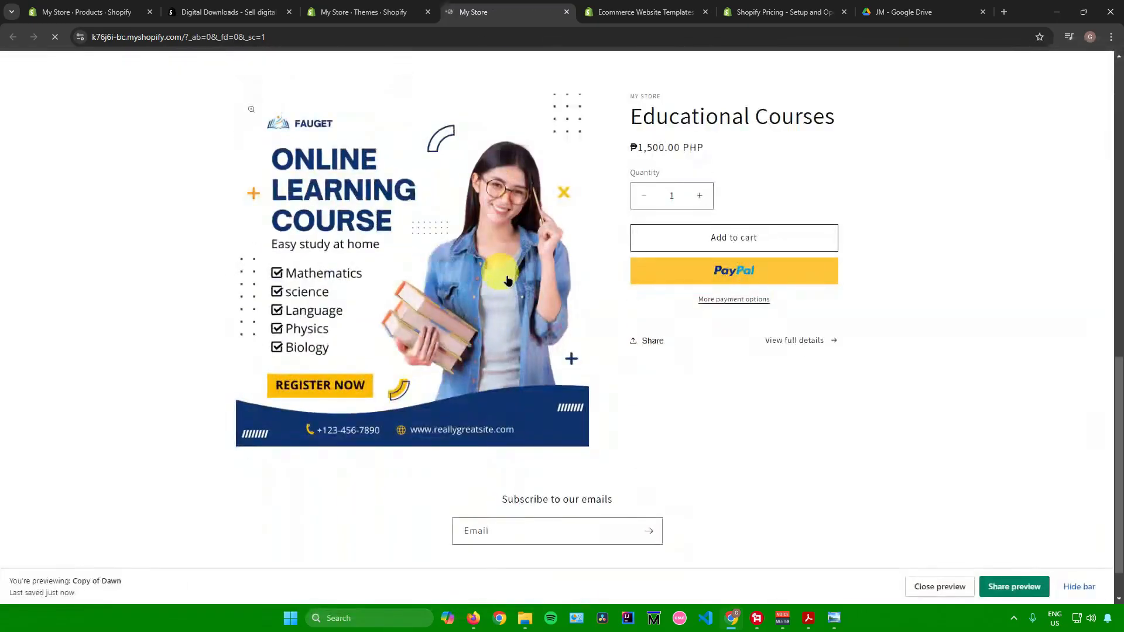
key("ctrl+w")
Examine the store's analytics dashboard, its list of reports and the live view with the visitor globe
left_click(80, 182)
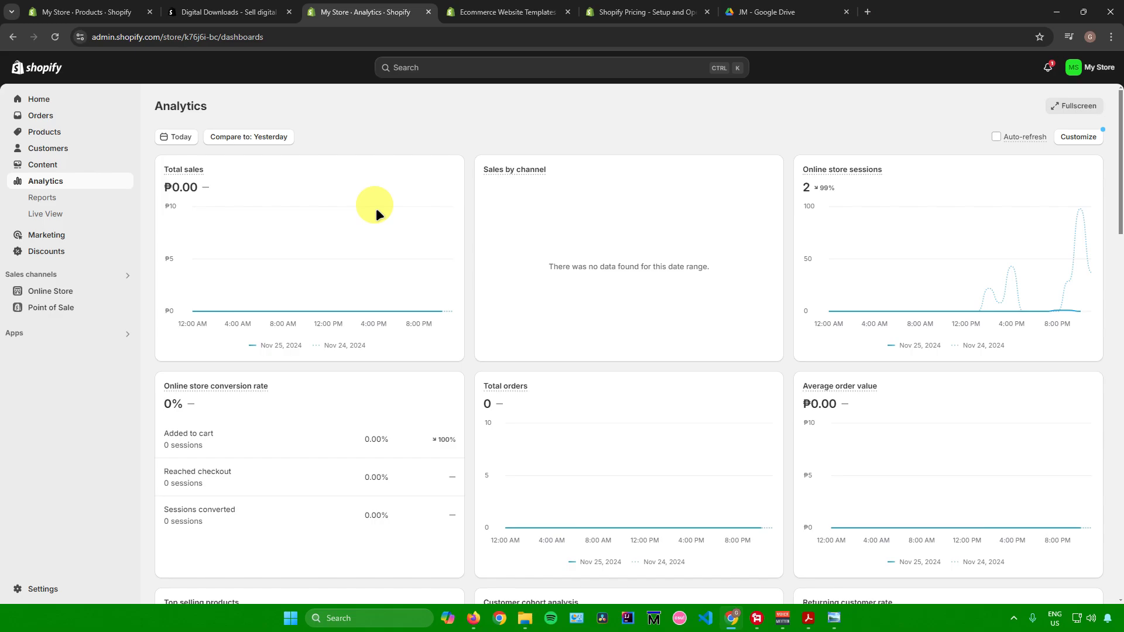
scroll(459, 302, "down", 3)
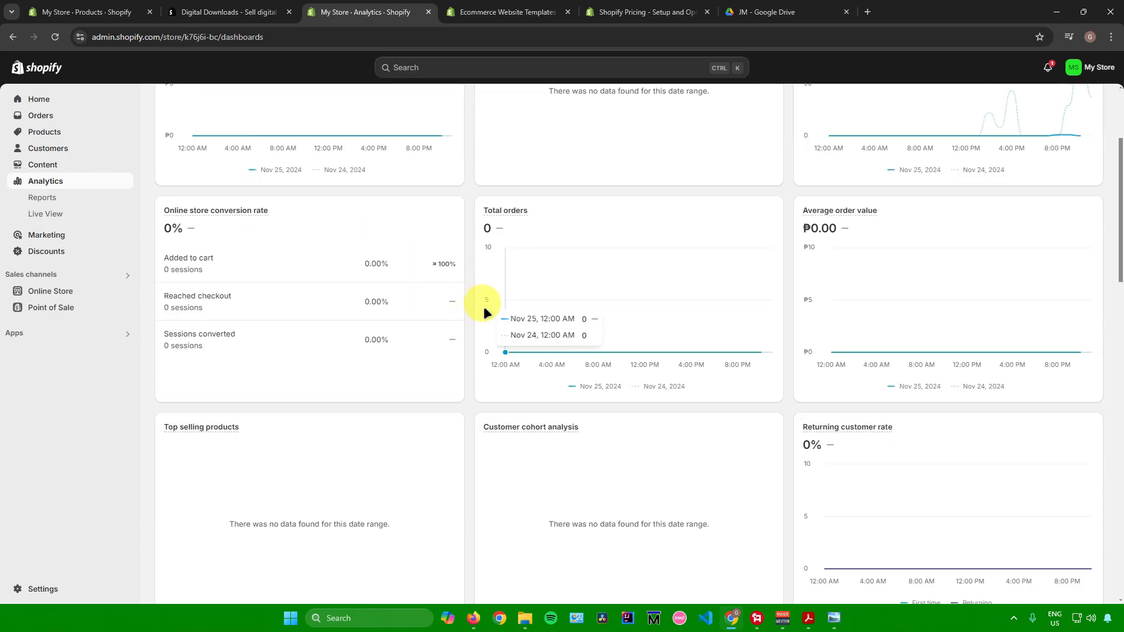
left_click(34, 200)
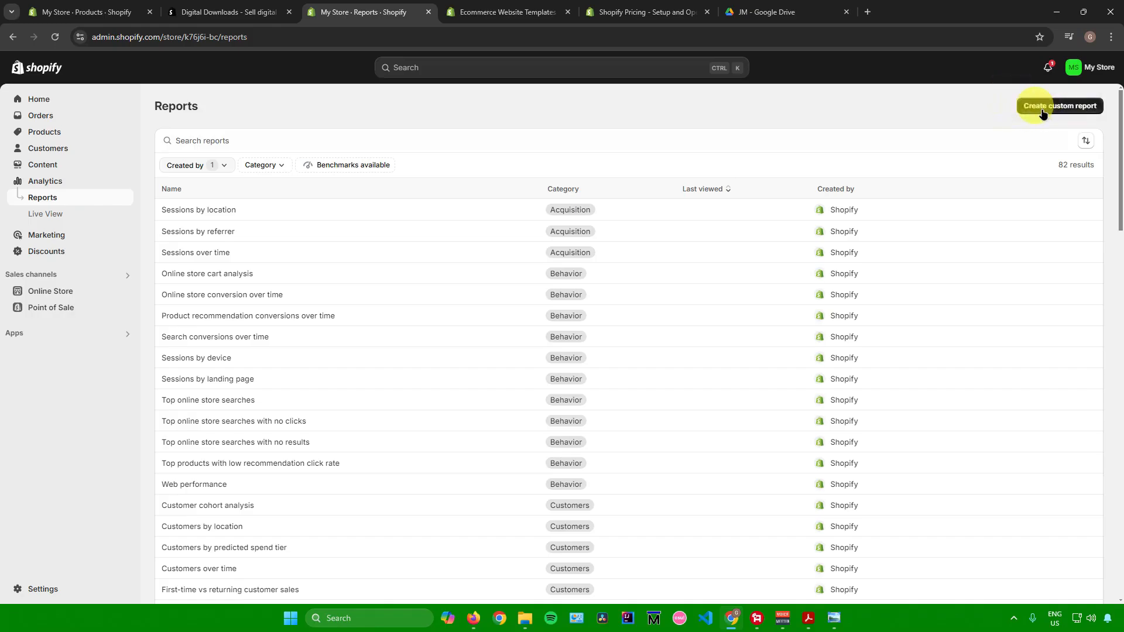
left_click(77, 213)
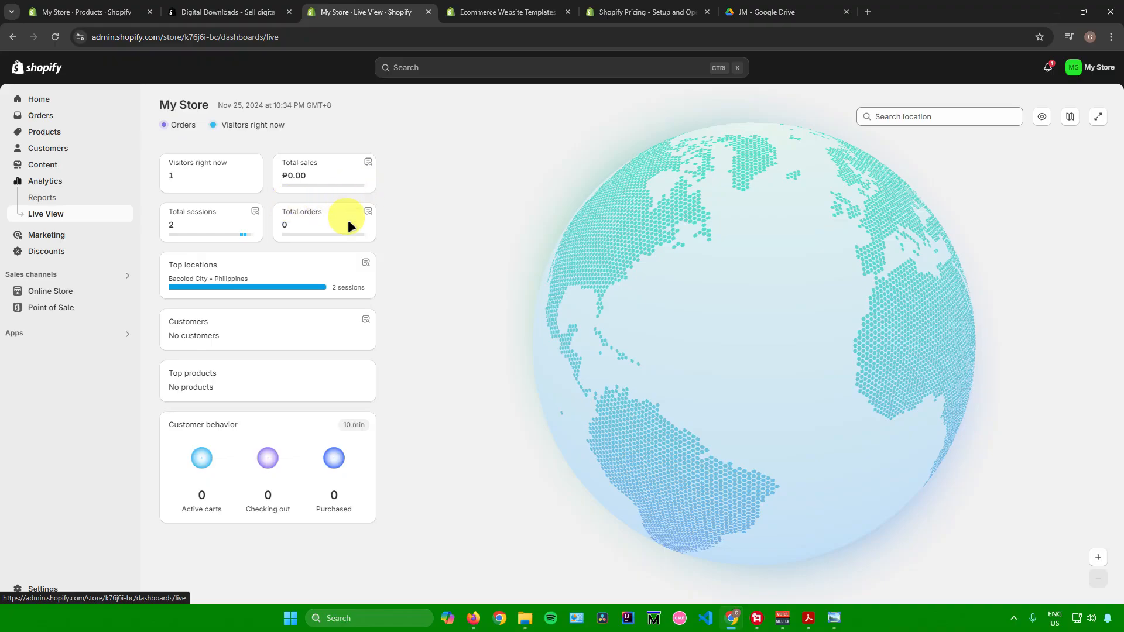
left_click_drag(720, 252, 658, 262)
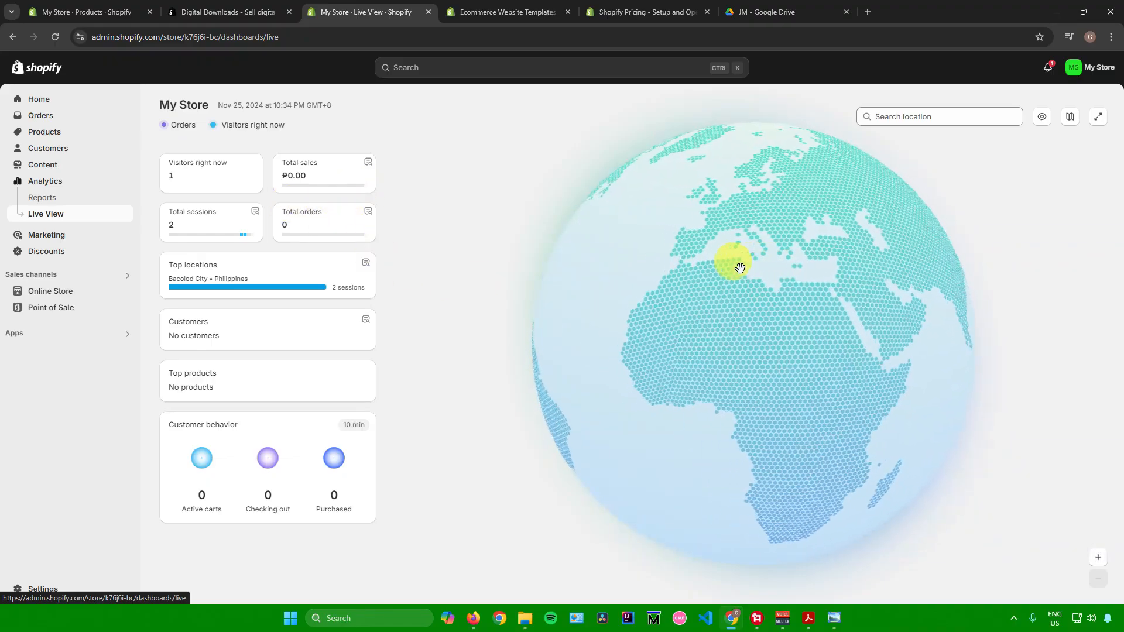
Start a new Amount off order discount with the discount code method and generate a random code for it
left_click(104, 250)
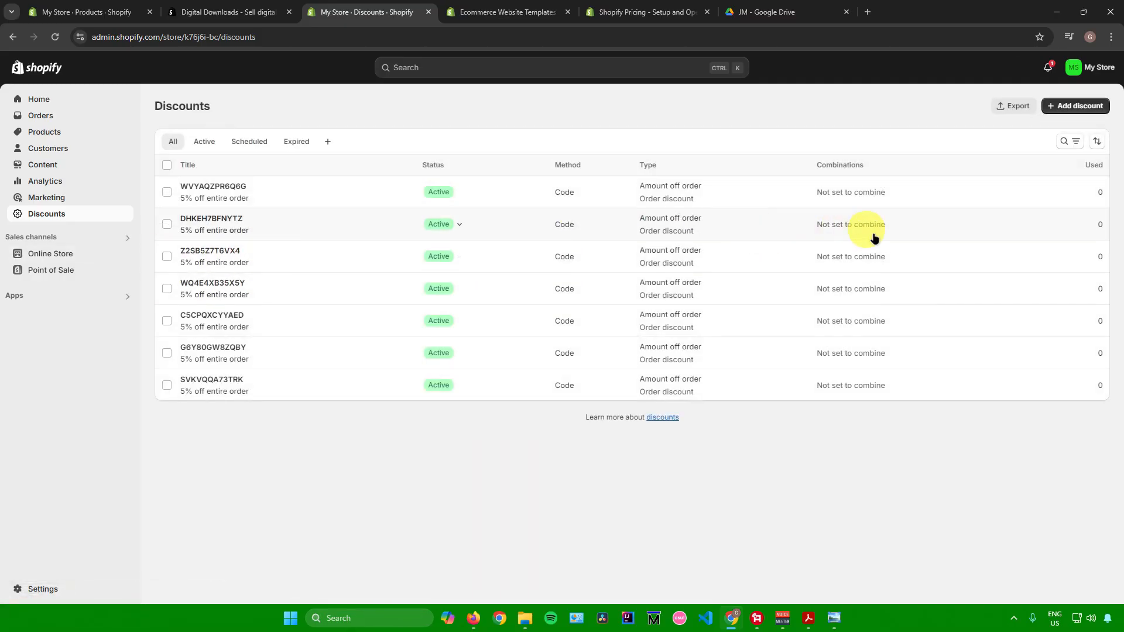
left_click(1067, 105)
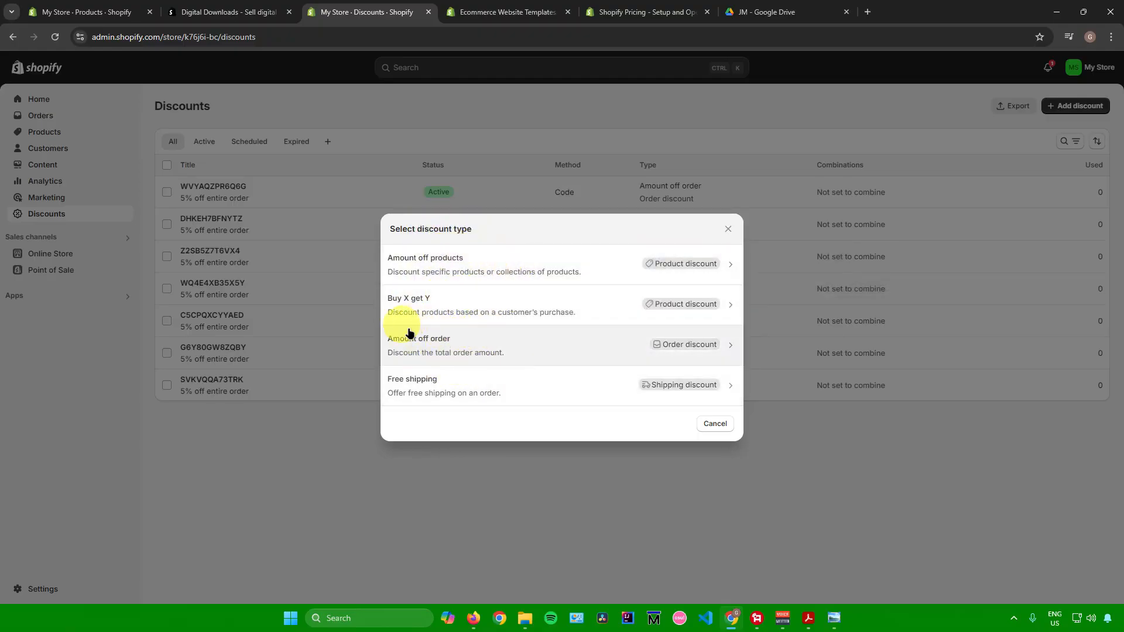
left_click(442, 344)
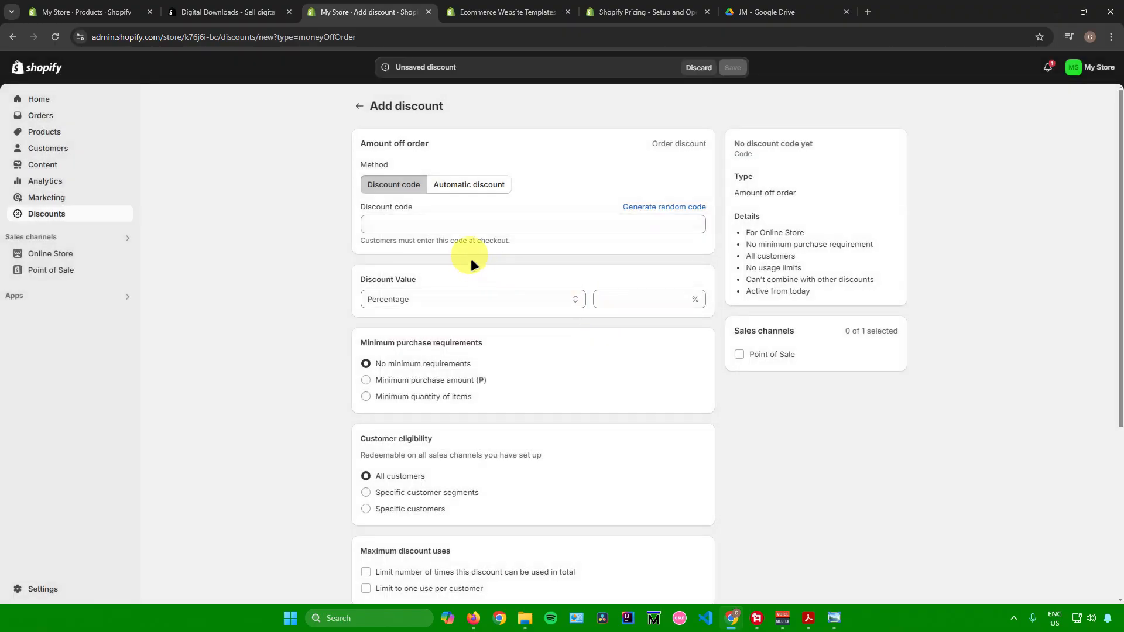
left_click(457, 185)
left_click(392, 185)
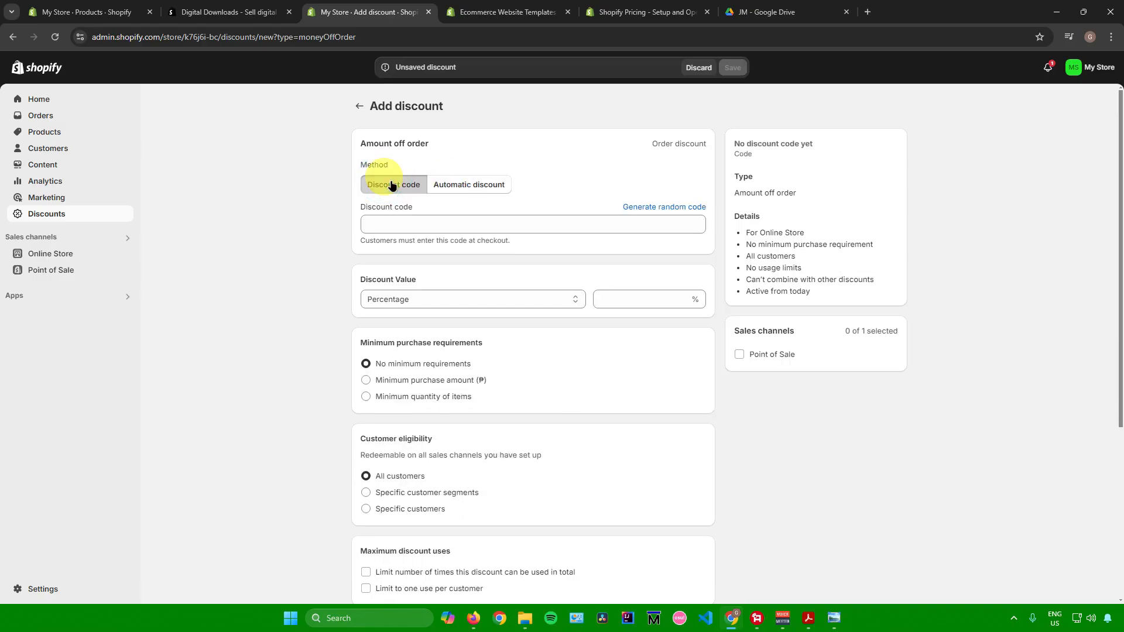
left_click(417, 223)
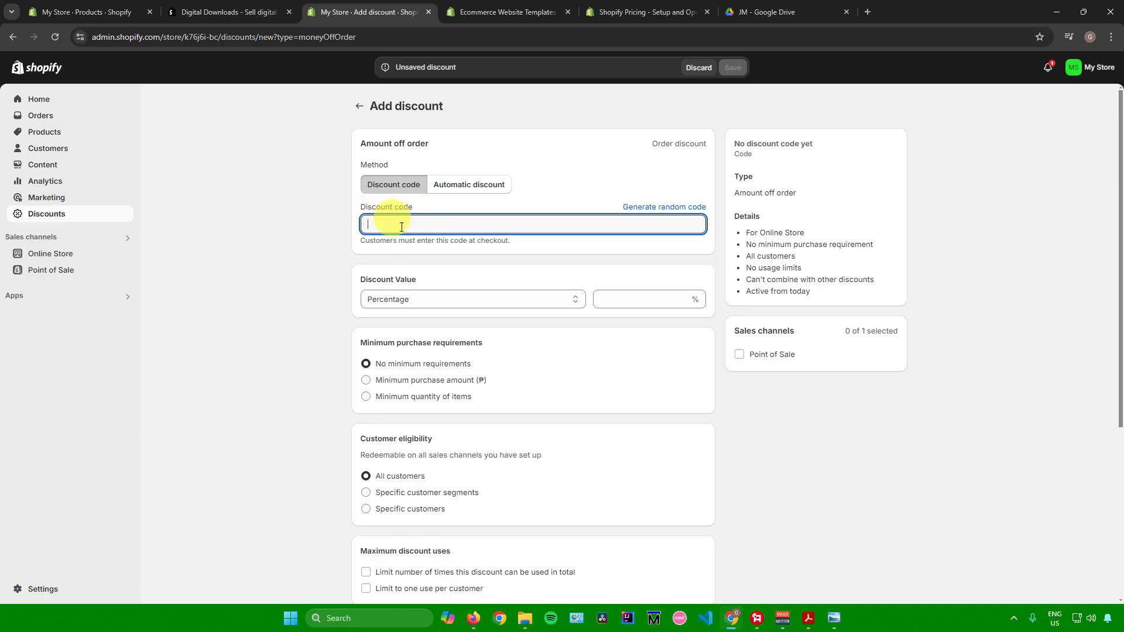
left_click(644, 207)
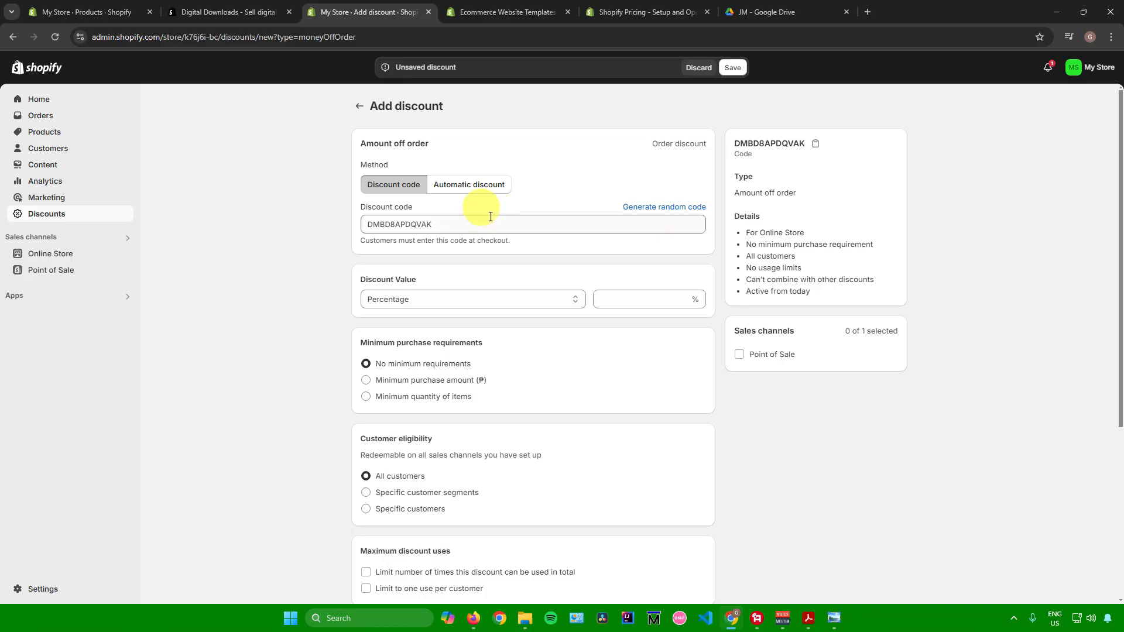
Set the discount value to a percentage of 5%
scroll(445, 304, "down", 1)
left_click(417, 239)
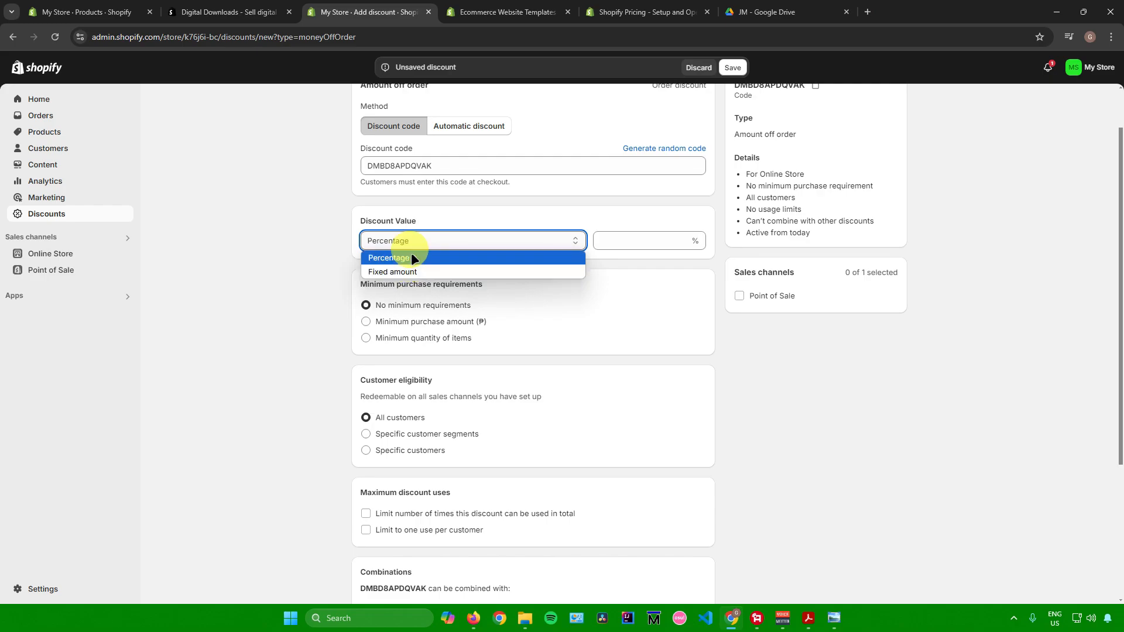
left_click(411, 257)
left_click(616, 240)
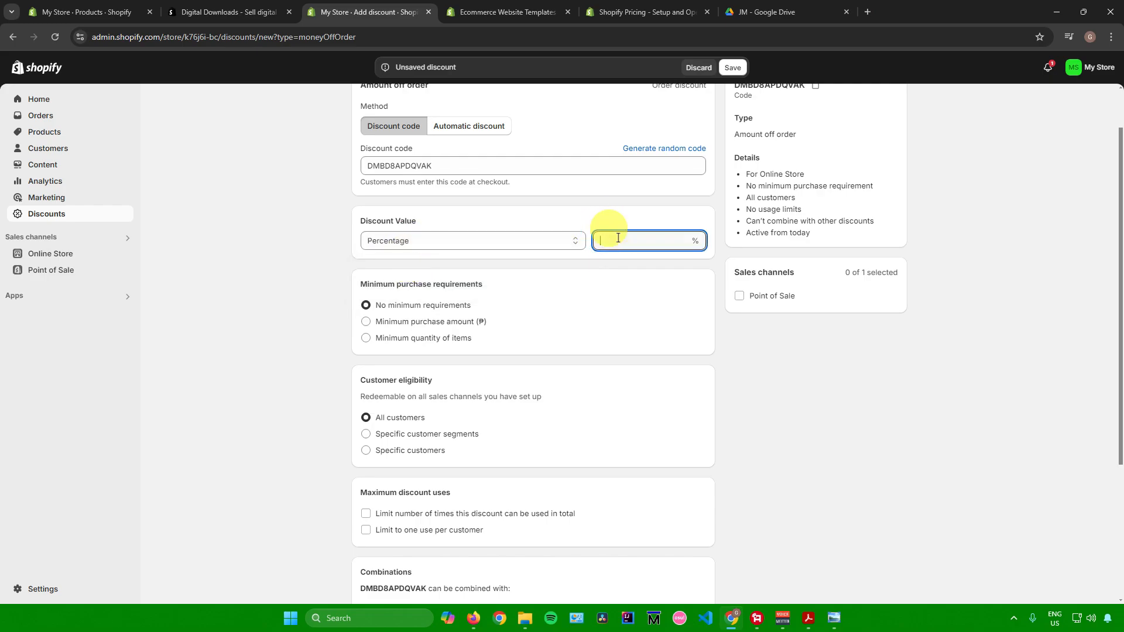
type("5")
left_click(754, 400)
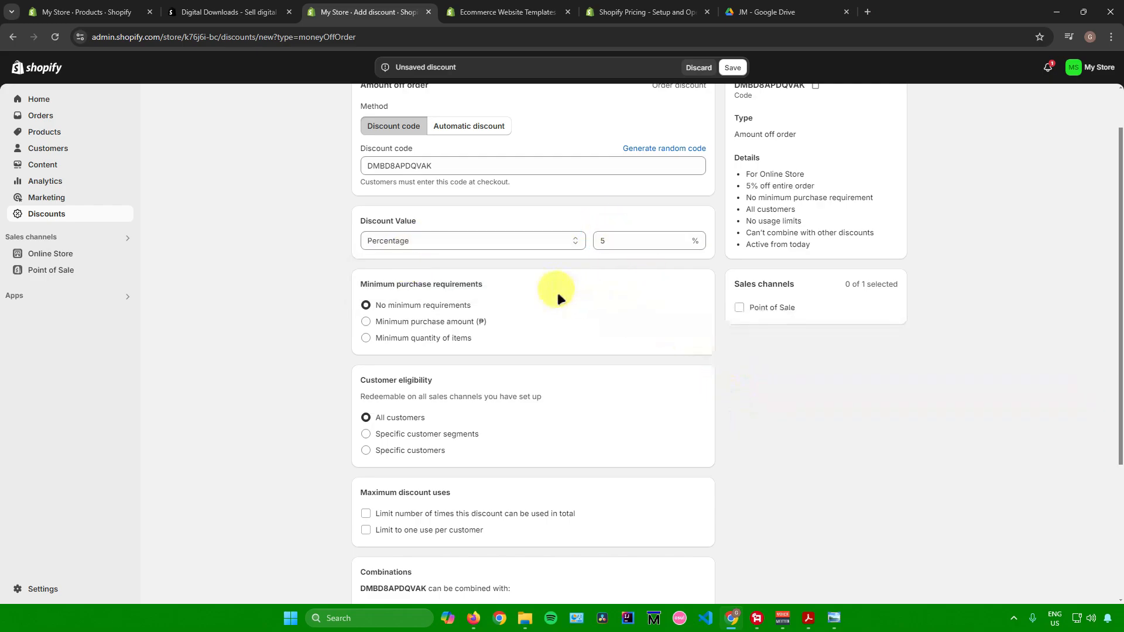
Review the discount's minimum purchase requirements, customer eligibility, maximum uses, combinations and active dates options
scroll(557, 289, "down", 2)
left_click_drag(359, 167, 480, 171)
left_click_drag(359, 263, 471, 258)
scroll(470, 258, "down", 2)
left_click_drag(359, 289, 451, 290)
scroll(458, 254, "up", 2)
left_click_drag(359, 193, 499, 209)
scroll(408, 258, "down", 1)
left_click_drag(360, 235, 432, 235)
scroll(468, 243, "down", 1)
left_click_drag(357, 289, 509, 286)
left_click_drag(358, 368, 418, 360)
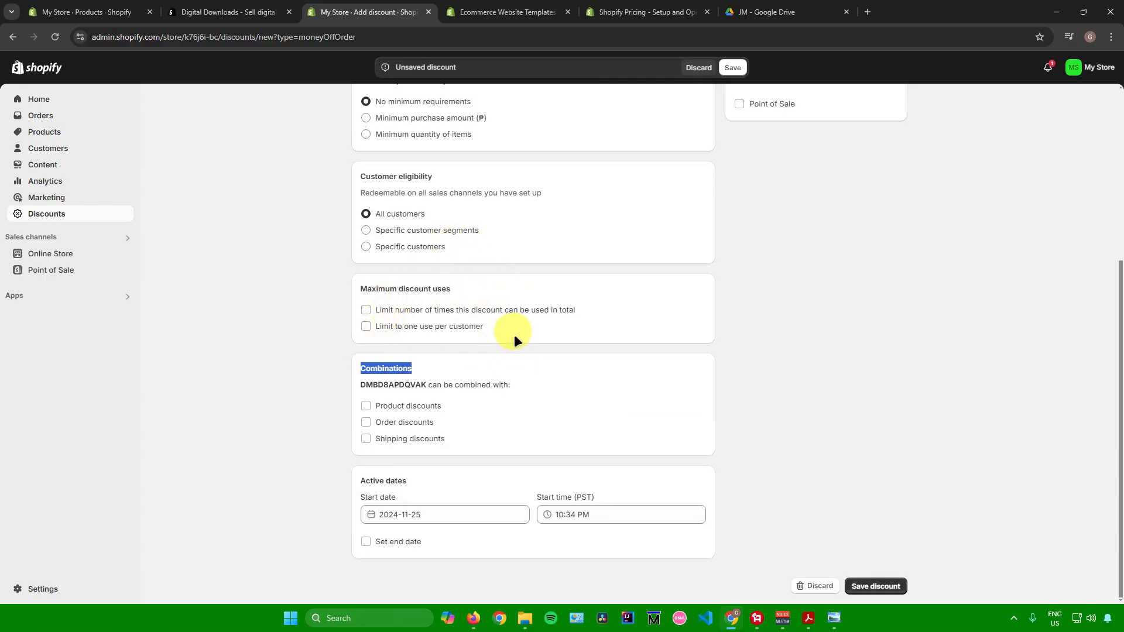
scroll(387, 220, "up", 1)
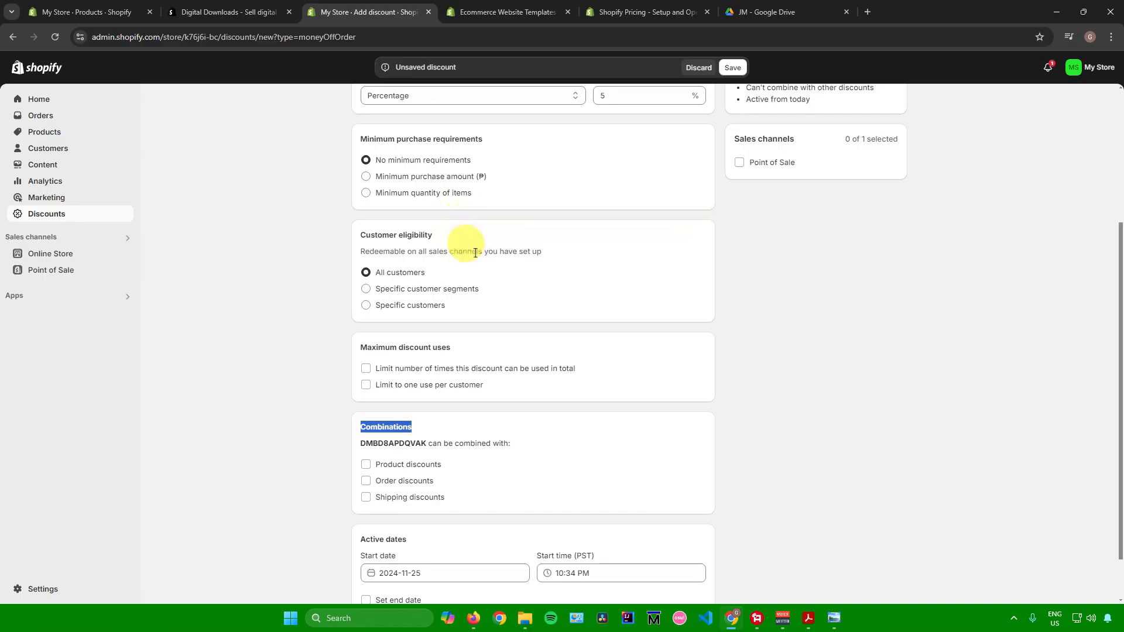
scroll(452, 290, "down", 1)
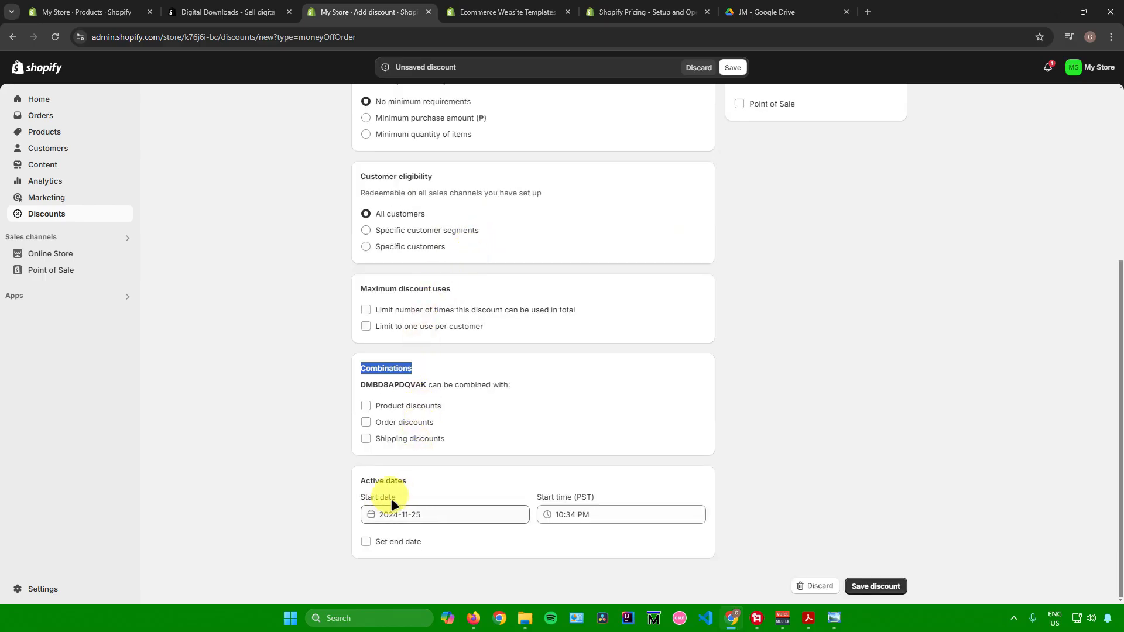
left_click(365, 542)
scroll(469, 467, "down", 1)
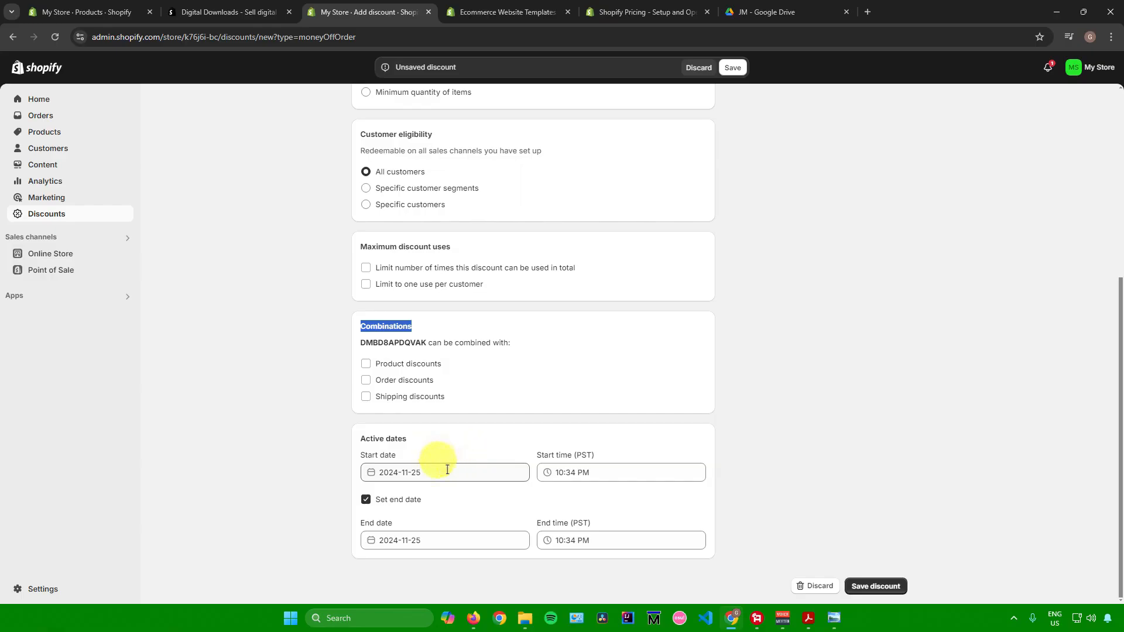
left_click(442, 468)
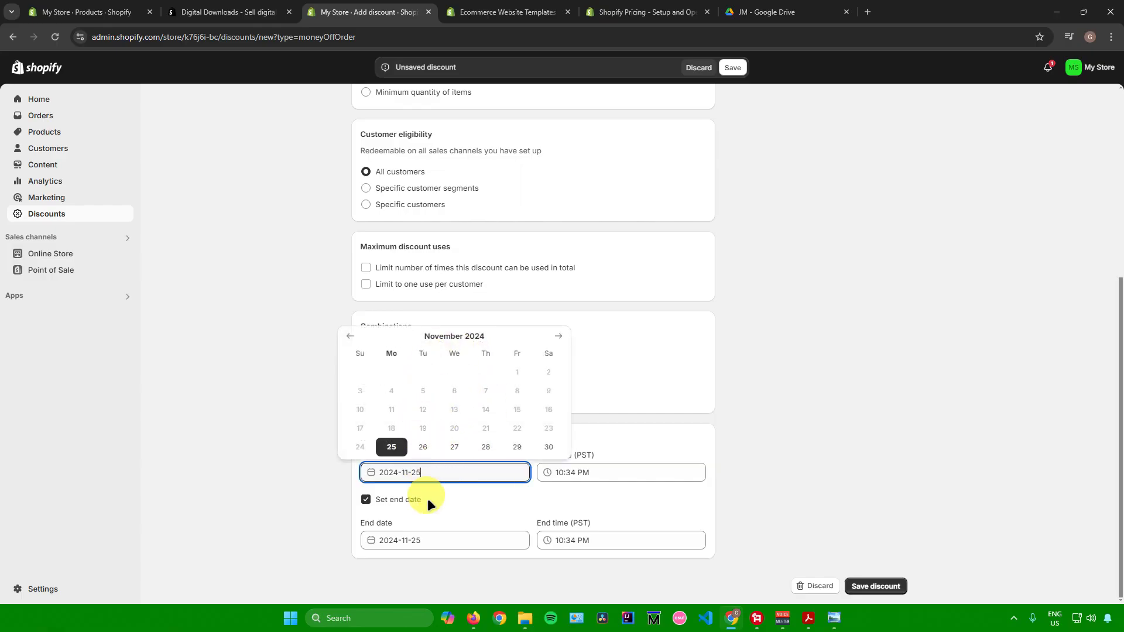
left_click(824, 433)
left_click(620, 471)
left_click(670, 537)
left_click(790, 474)
left_click(366, 499)
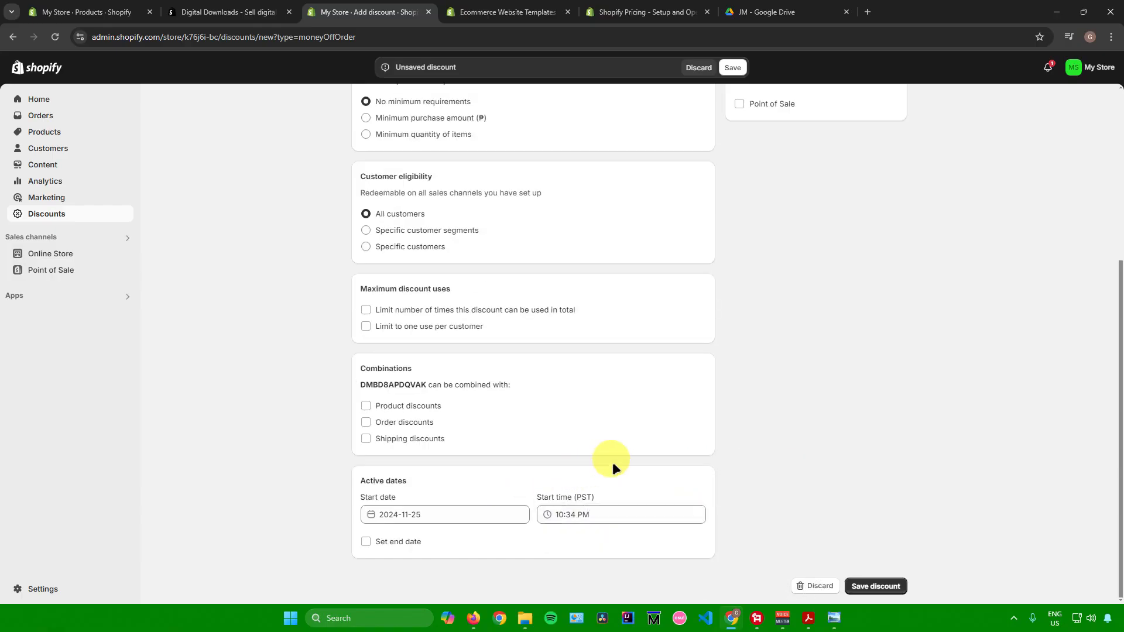
Save the new order discount and return to the store admin's home page
left_click(874, 583)
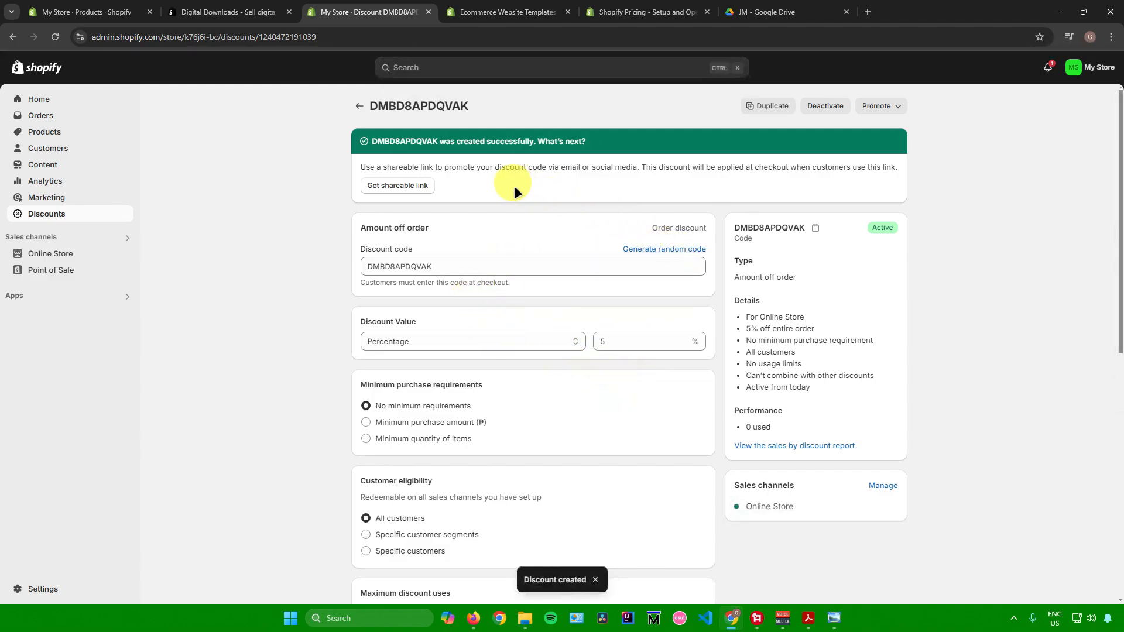
left_click_drag(362, 168, 638, 167)
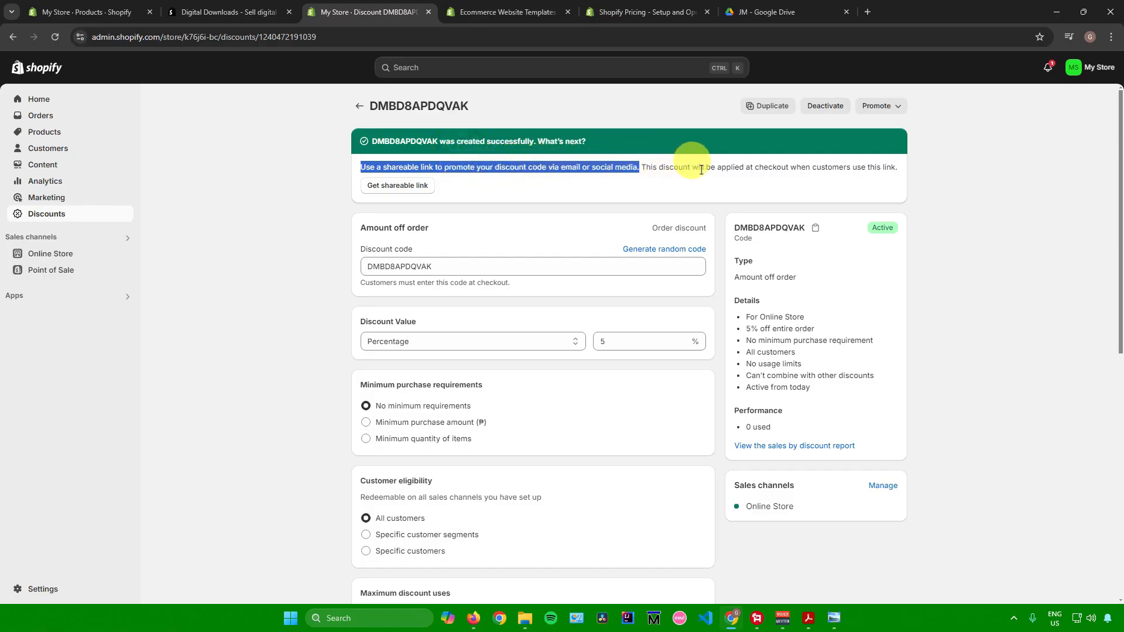
left_click(611, 170)
left_click(53, 98)
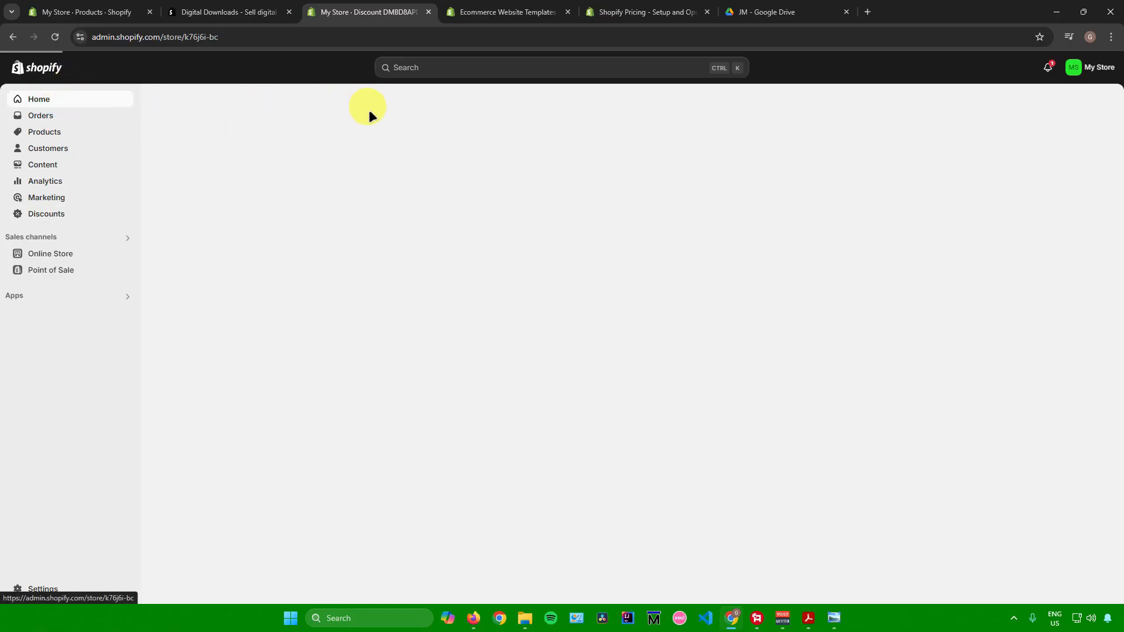